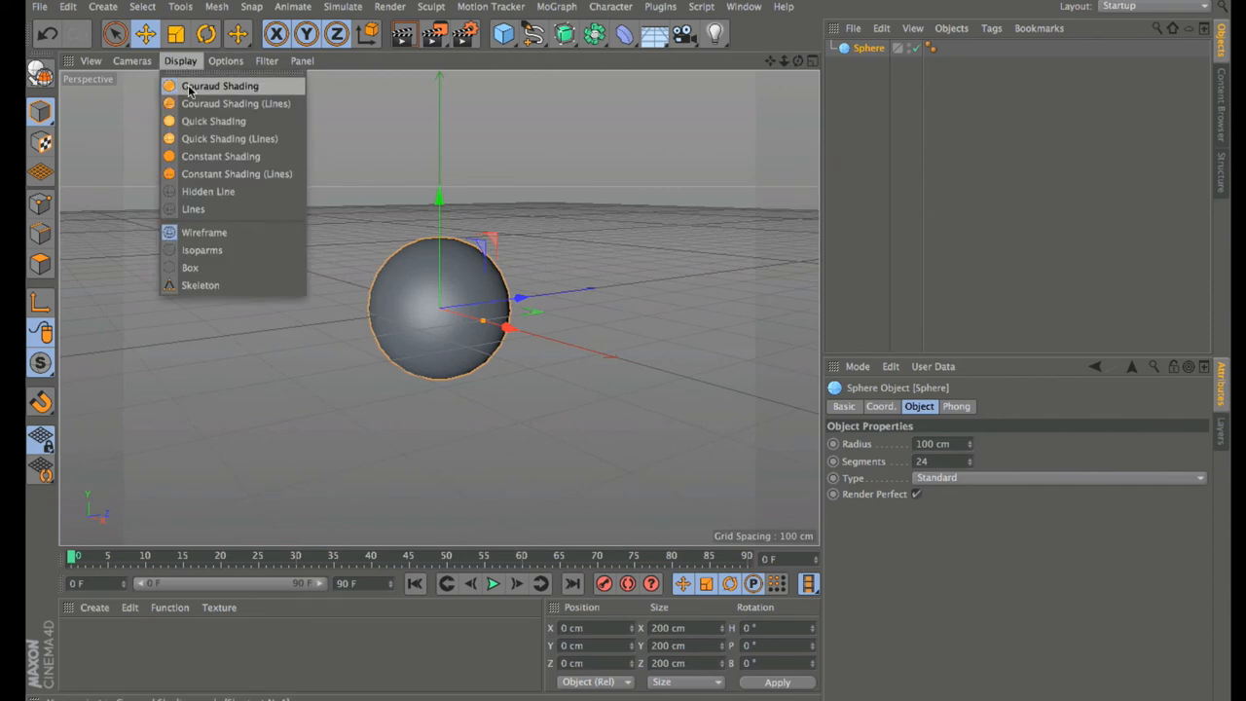
# Step: Show the sphere in Gouraud Shading (Lines) and zoom the viewport in closer
pyautogui.click(195, 104)
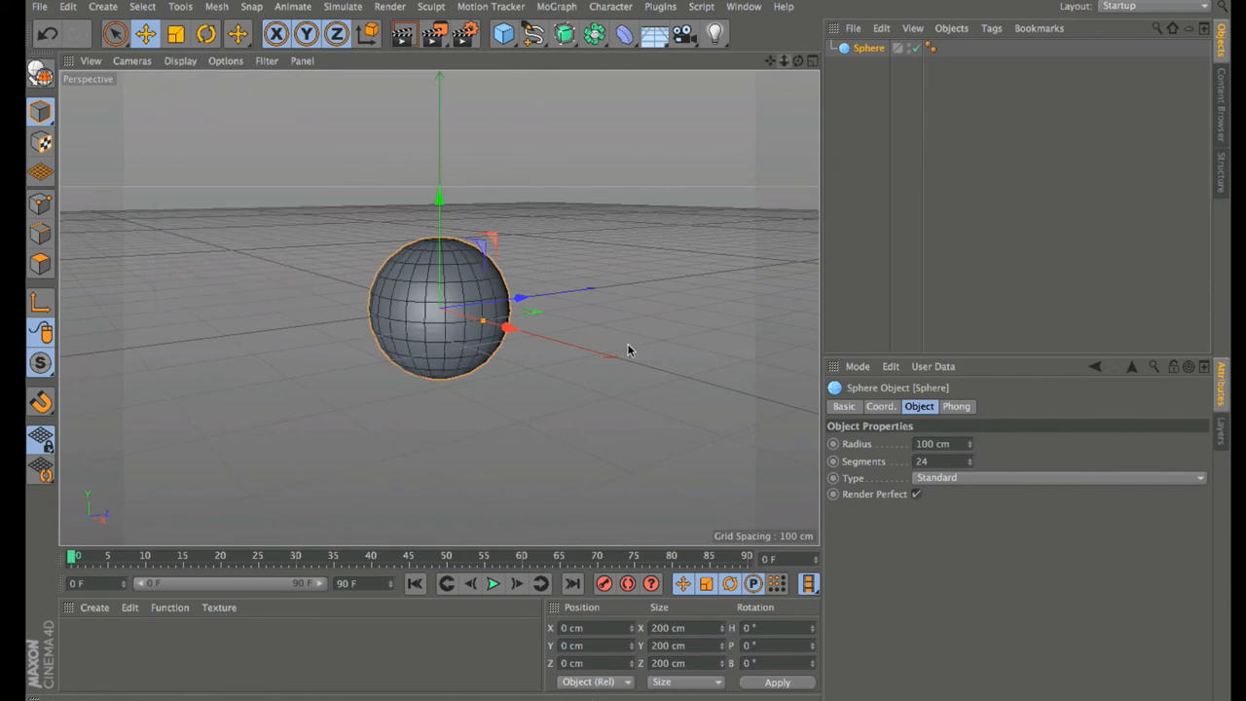
pyautogui.moveTo(784, 60); pyautogui.dragTo(847, 61)
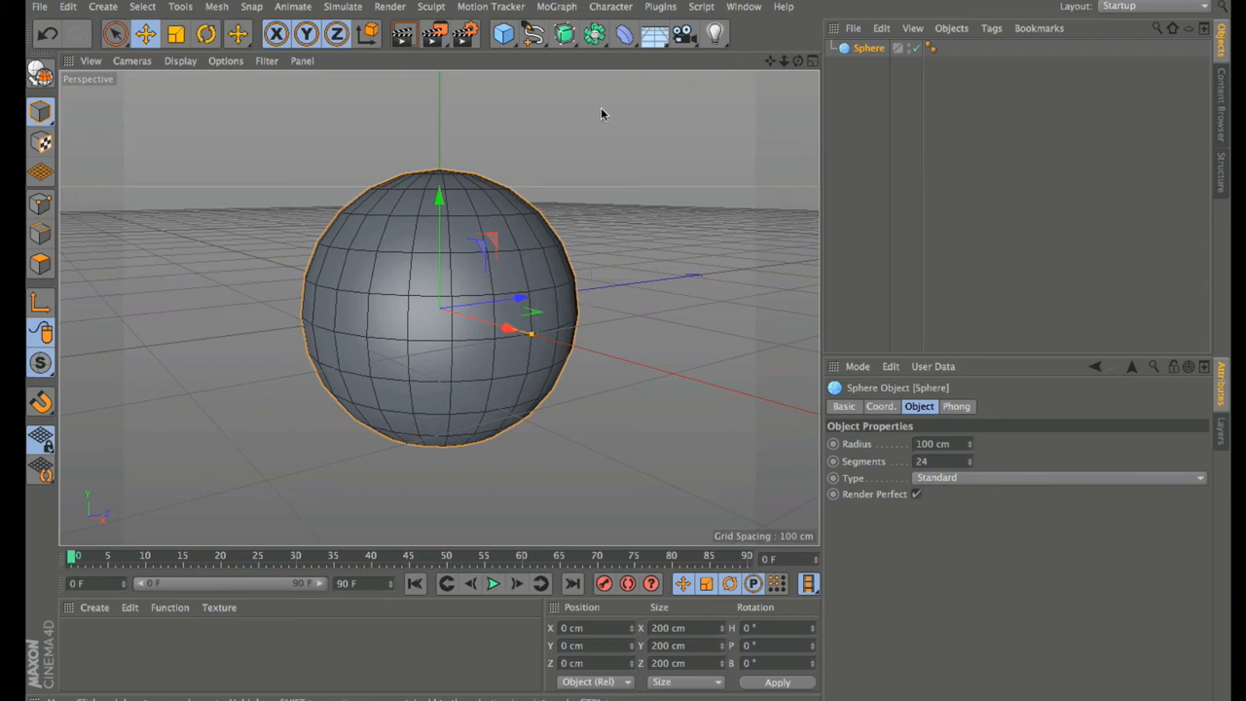
pyautogui.click(563, 43)
# Step: Change the sphere's Type to Hexahedron, then orbit and zoom out to view its quad mesh
pyautogui.click(936, 478)
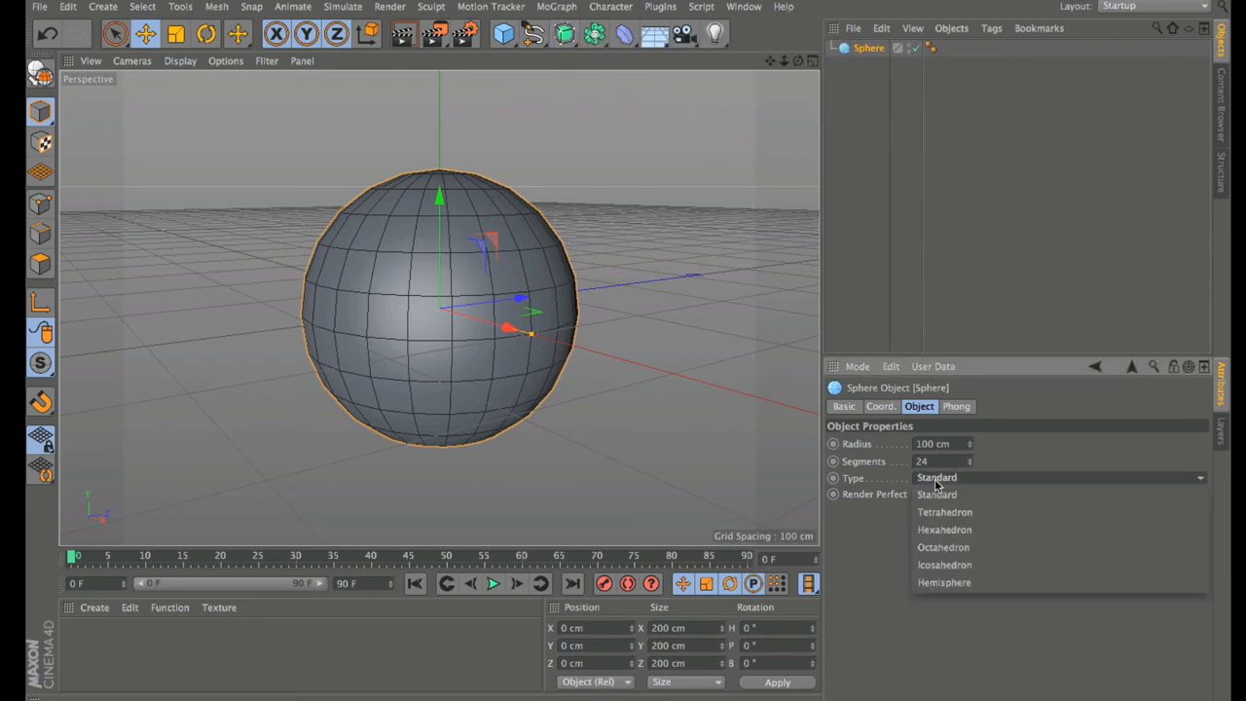
pyautogui.click(944, 529)
pyautogui.moveTo(799, 63)
pyautogui.mouseDown()
pyautogui.moveTo(820, 67)
pyautogui.moveTo(788, 62)
pyautogui.mouseUp()
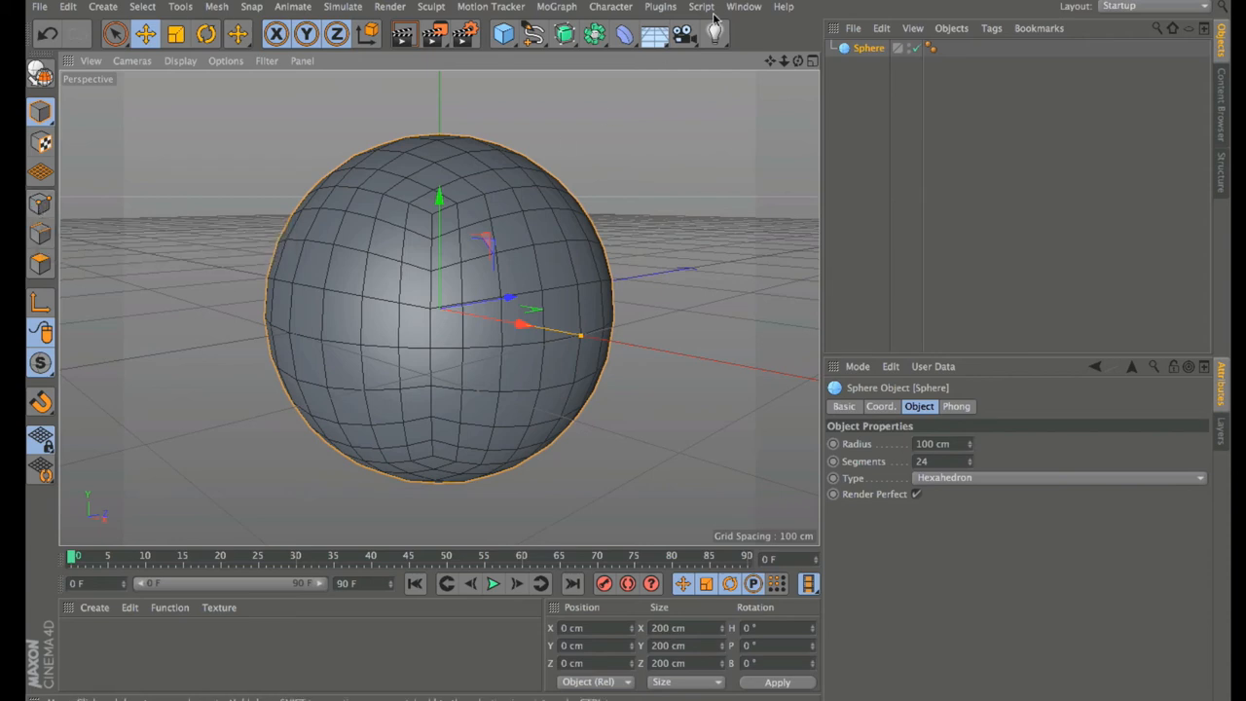
pyautogui.moveTo(783, 60); pyautogui.dragTo(741, 76)
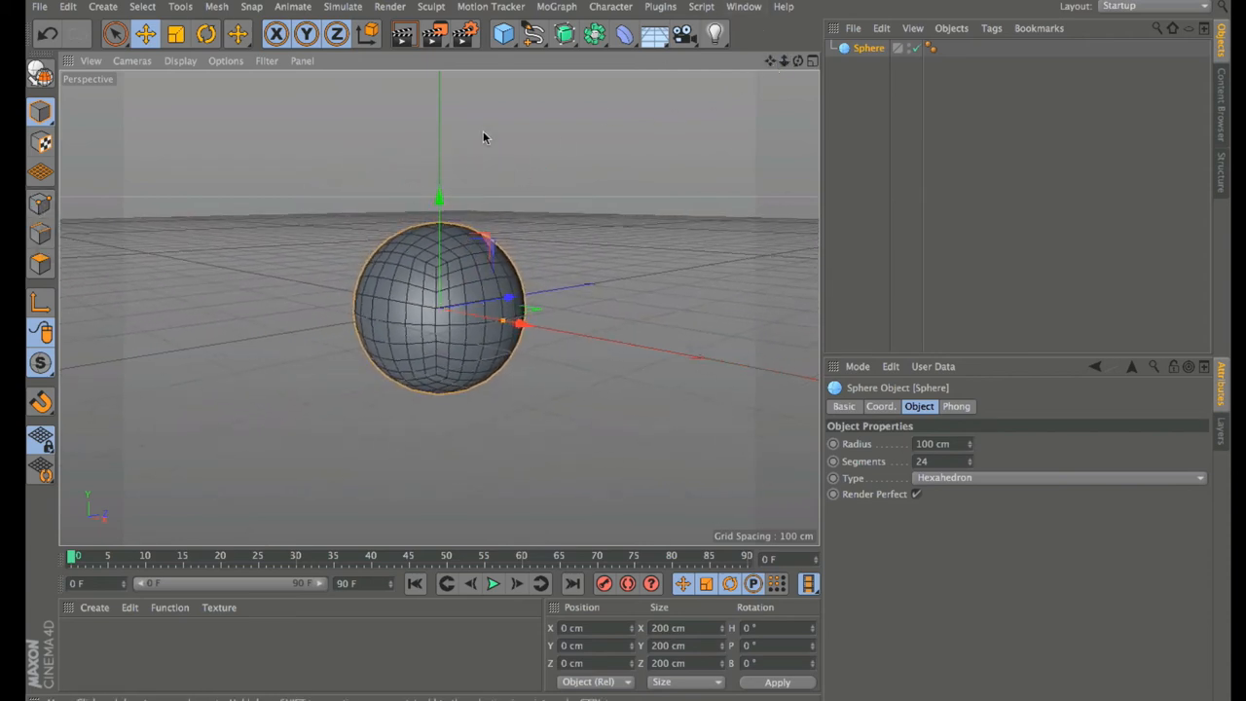
pyautogui.click(503, 33)
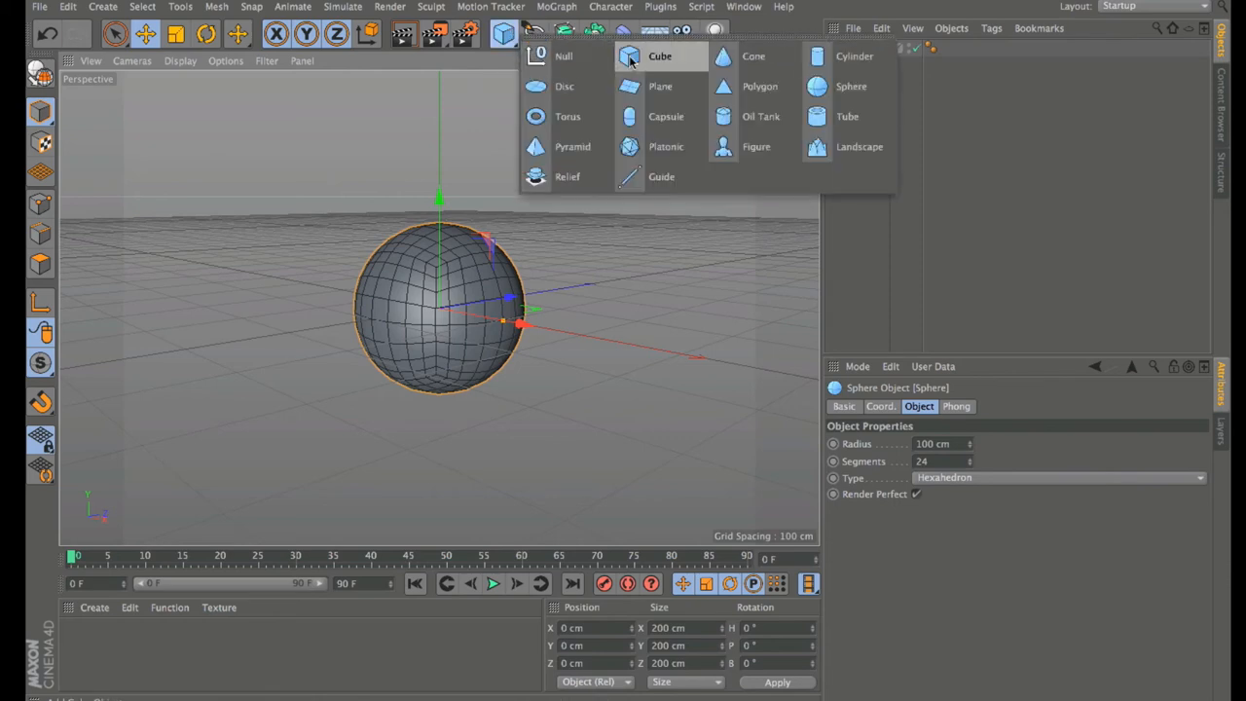
# Step: Add a Cube moved along Z to the right and a Tube dragged to the sphere's left
pyautogui.click(631, 58)
pyautogui.moveTo(523, 292); pyautogui.dragTo(641, 207)
pyautogui.click(504, 35)
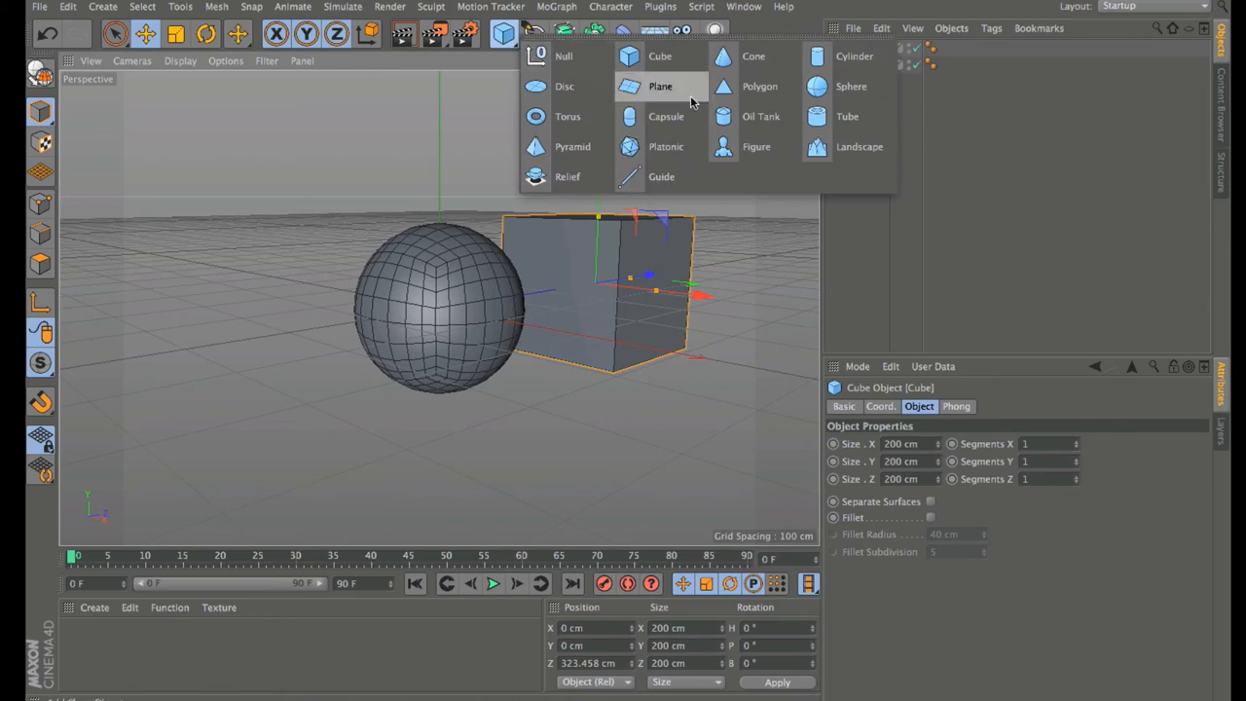
pyautogui.click(839, 116)
pyautogui.moveTo(523, 321); pyautogui.dragTo(335, 196)
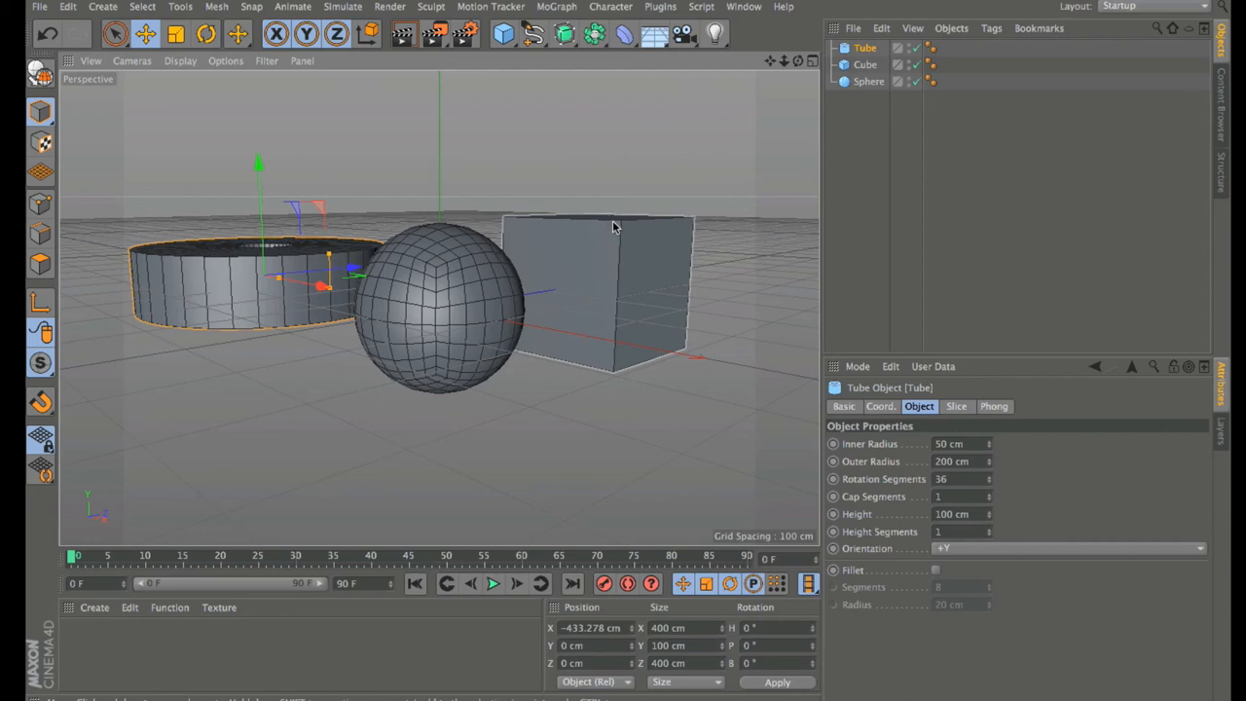
# Step: In the viewport, add and remove the cube, sphere and tube from the selection, undoing a stray sphere move
pyautogui.keyDown('shift'); pyautogui.click(620, 266); pyautogui.keyUp('shift')
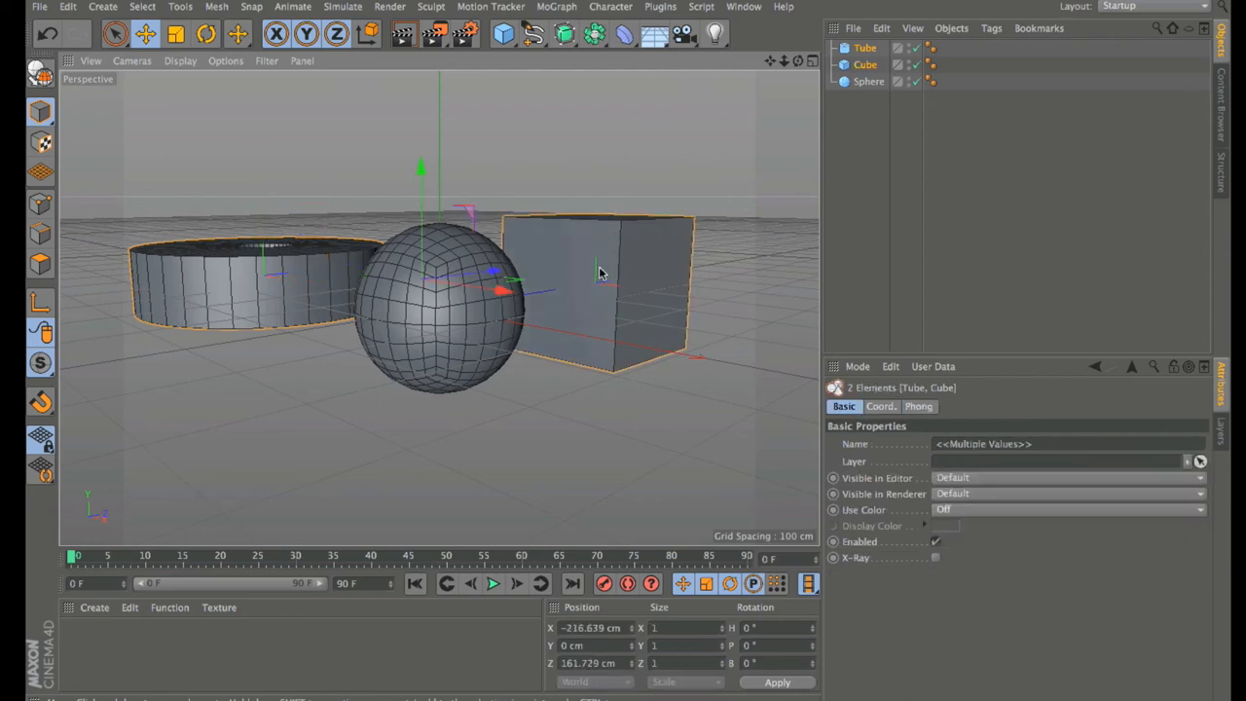
pyautogui.keyDown('shift'); pyautogui.click(413, 327); pyautogui.keyUp('shift')
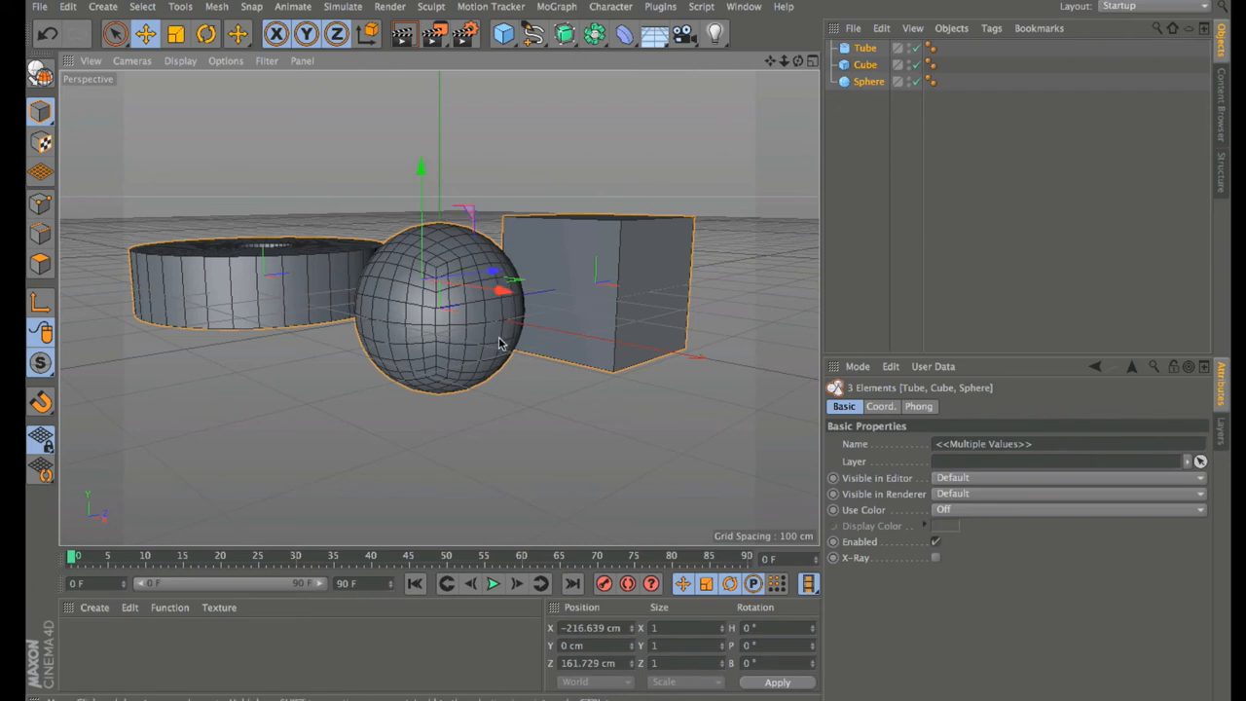
pyautogui.keyDown('ctrl'); pyautogui.click(604, 336); pyautogui.keyUp('ctrl')
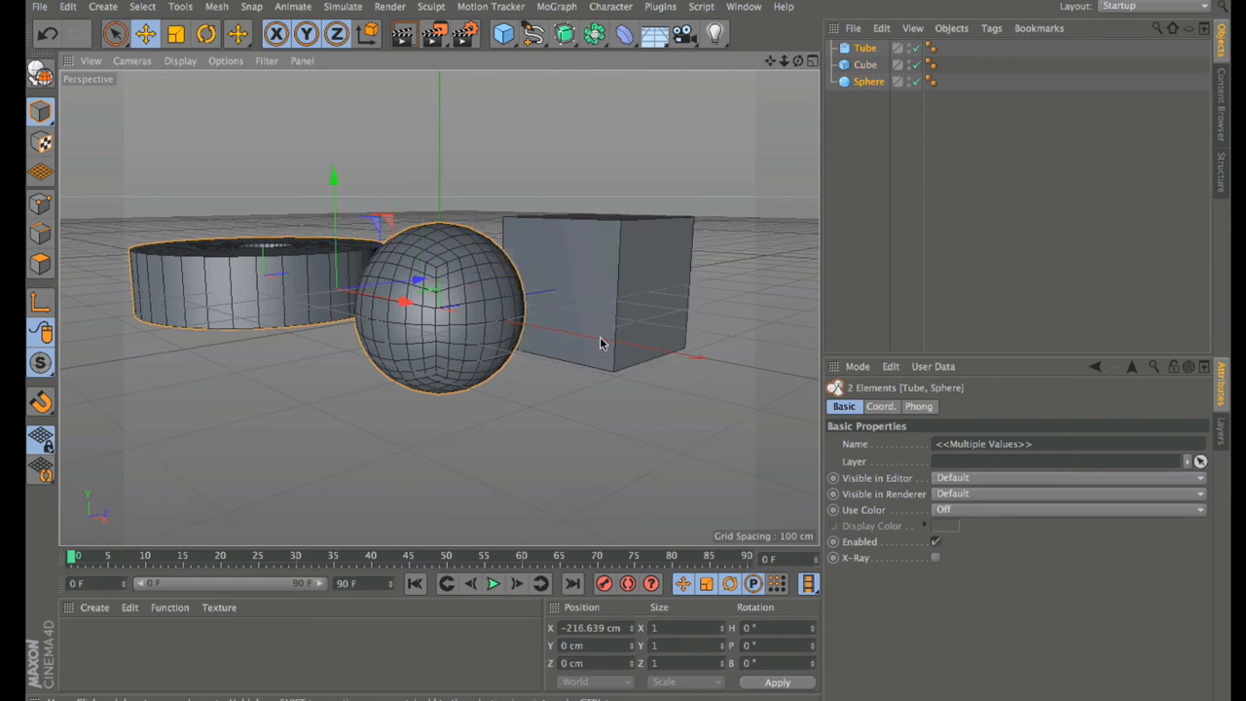
pyautogui.keyDown('ctrl'); pyautogui.click(470, 350); pyautogui.keyUp('ctrl')
pyautogui.keyDown('ctrl'); pyautogui.click(302, 328); pyautogui.keyUp('ctrl')
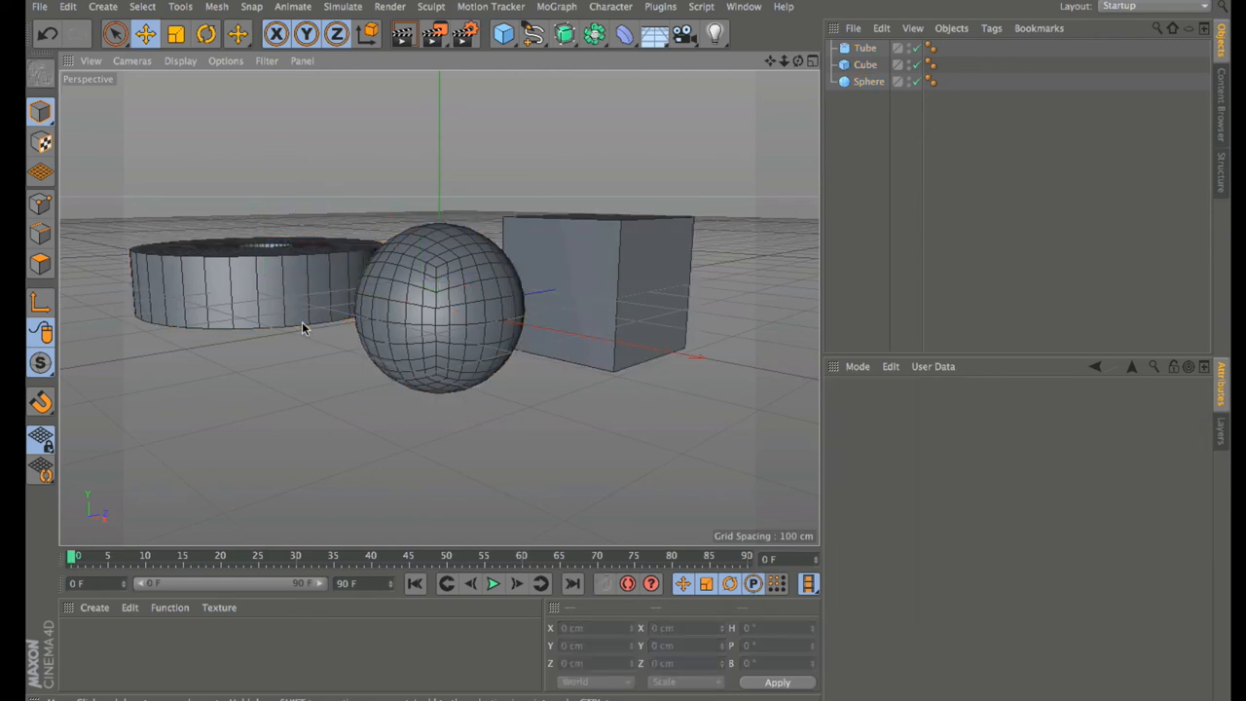
pyautogui.click(462, 341)
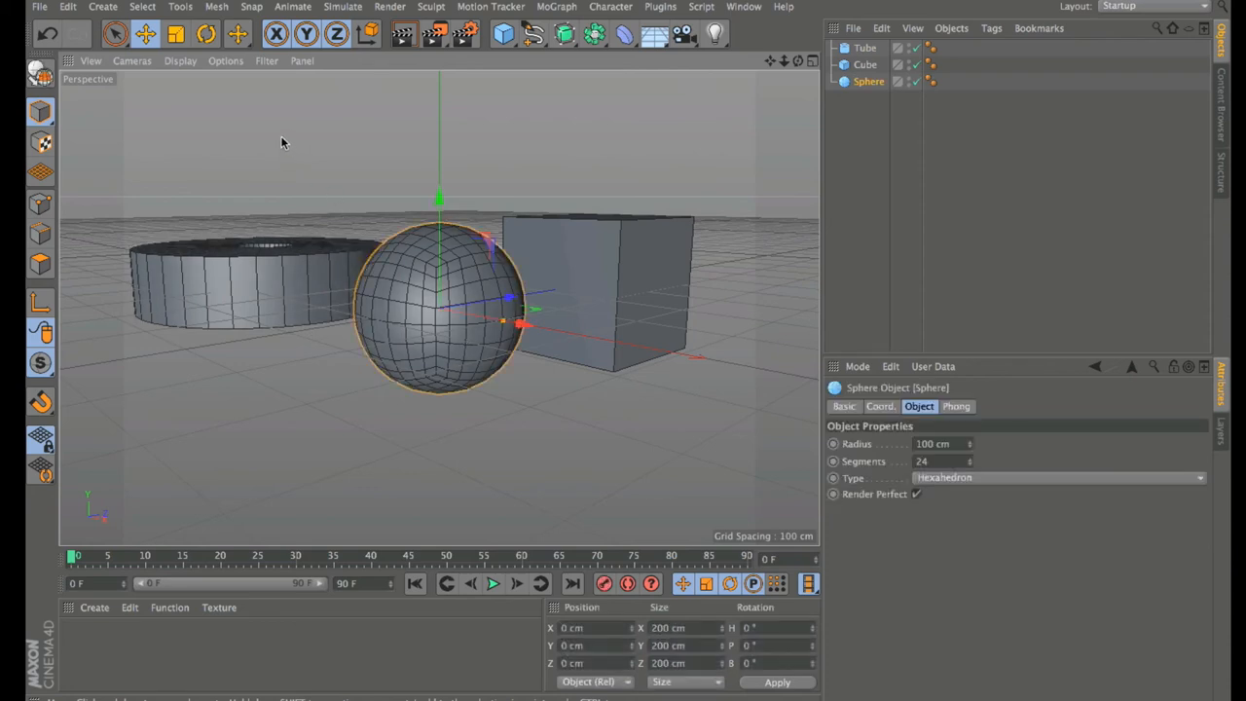
pyautogui.moveTo(280, 135); pyautogui.dragTo(348, 175)
pyautogui.hotkey('ctrl', 'z')
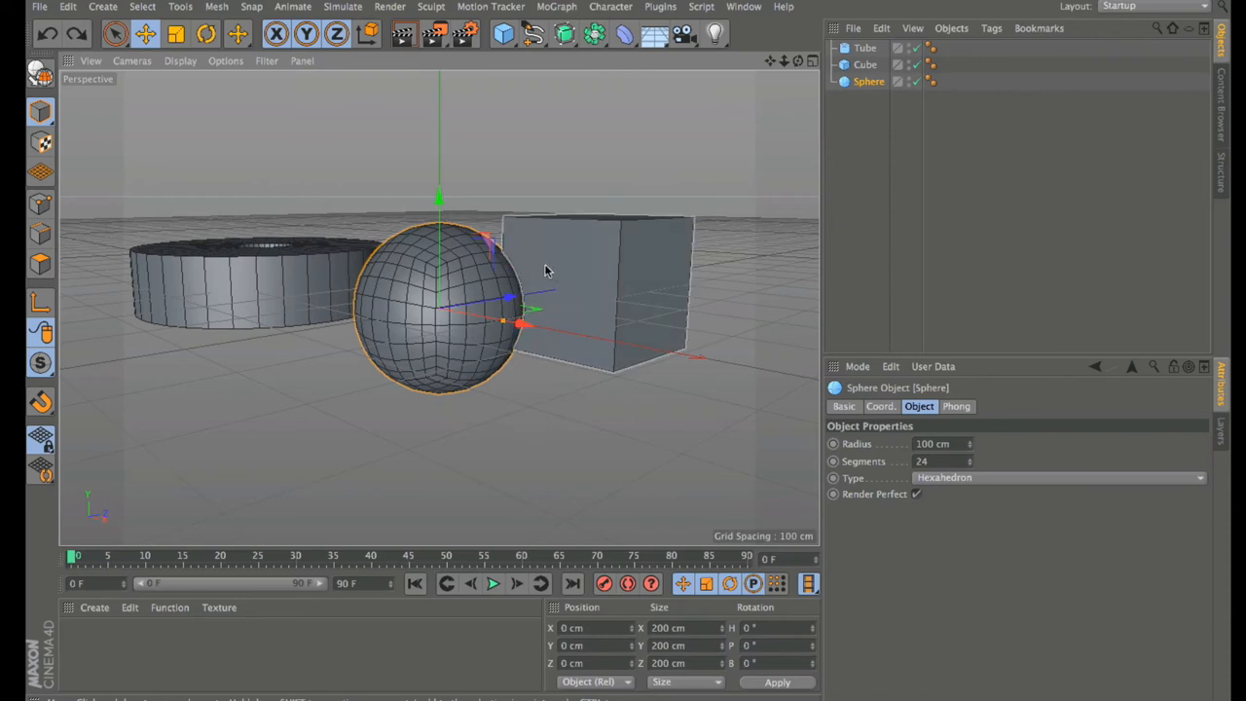
pyautogui.keyDown('ctrl'); pyautogui.click(494, 278); pyautogui.keyUp('ctrl')
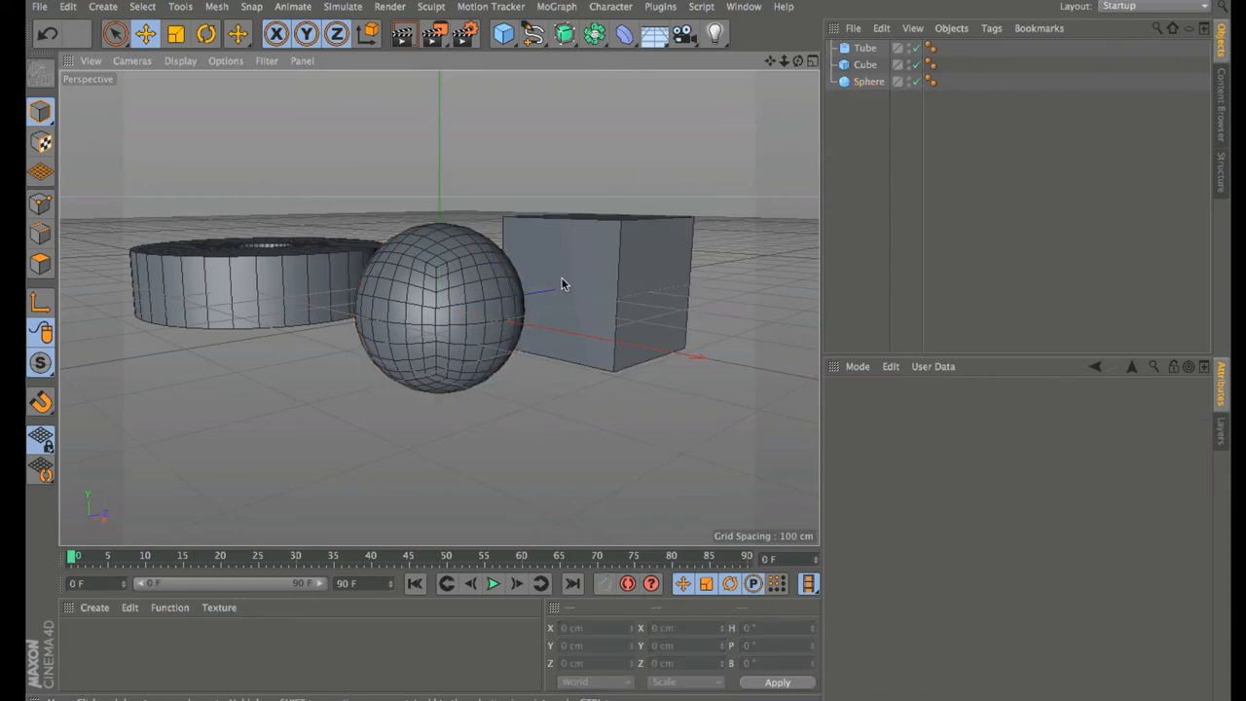
pyautogui.click(474, 273)
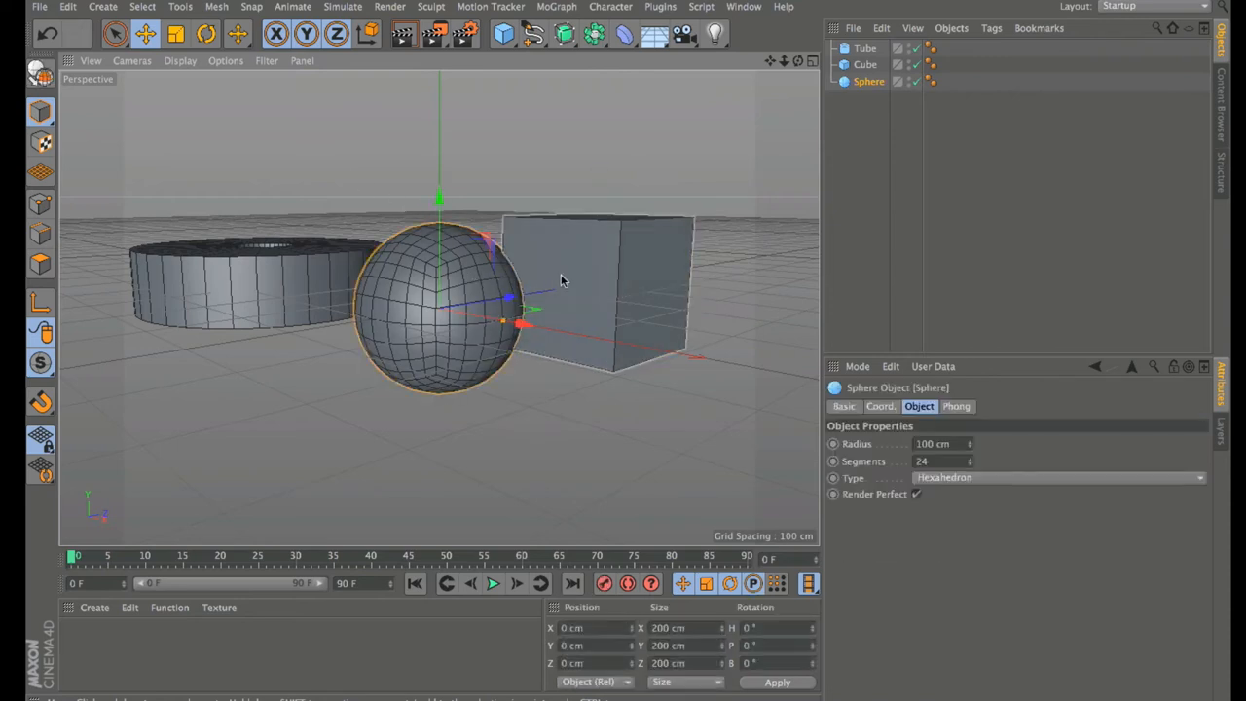
pyautogui.keyDown('shift'); pyautogui.click(318, 266); pyautogui.keyUp('shift')
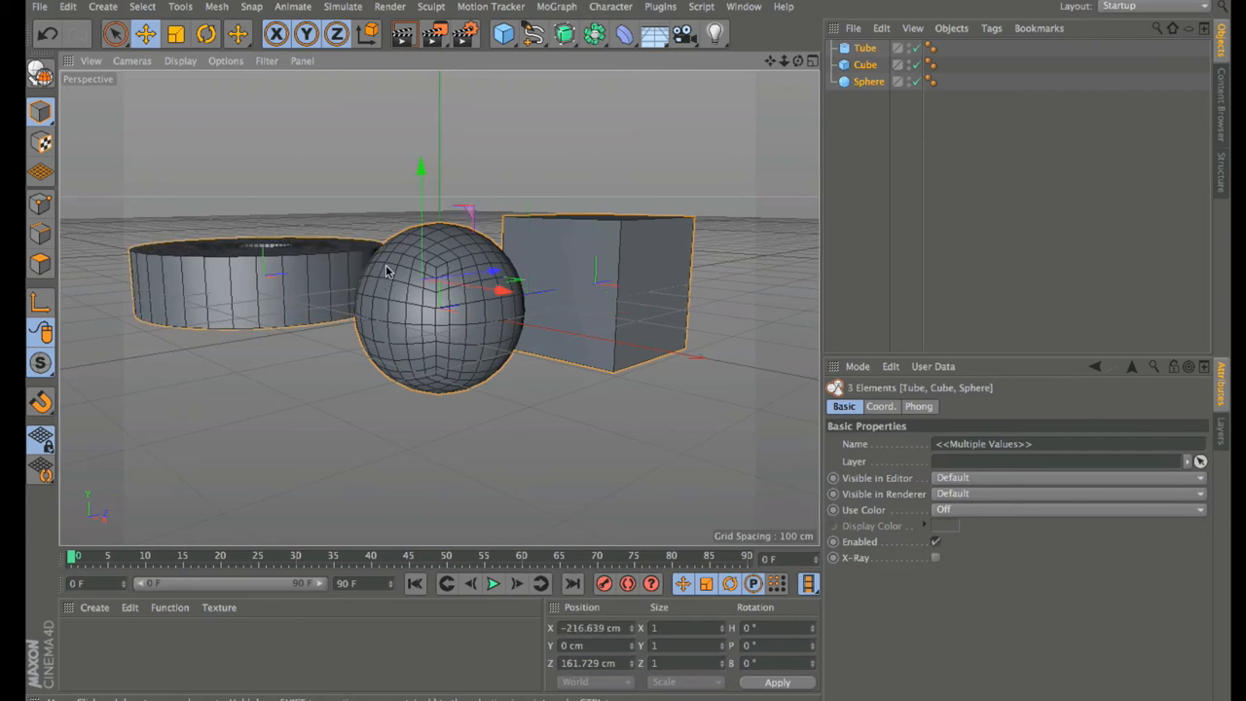
pyautogui.keyDown('ctrl'); pyautogui.click(462, 324); pyautogui.keyUp('ctrl')
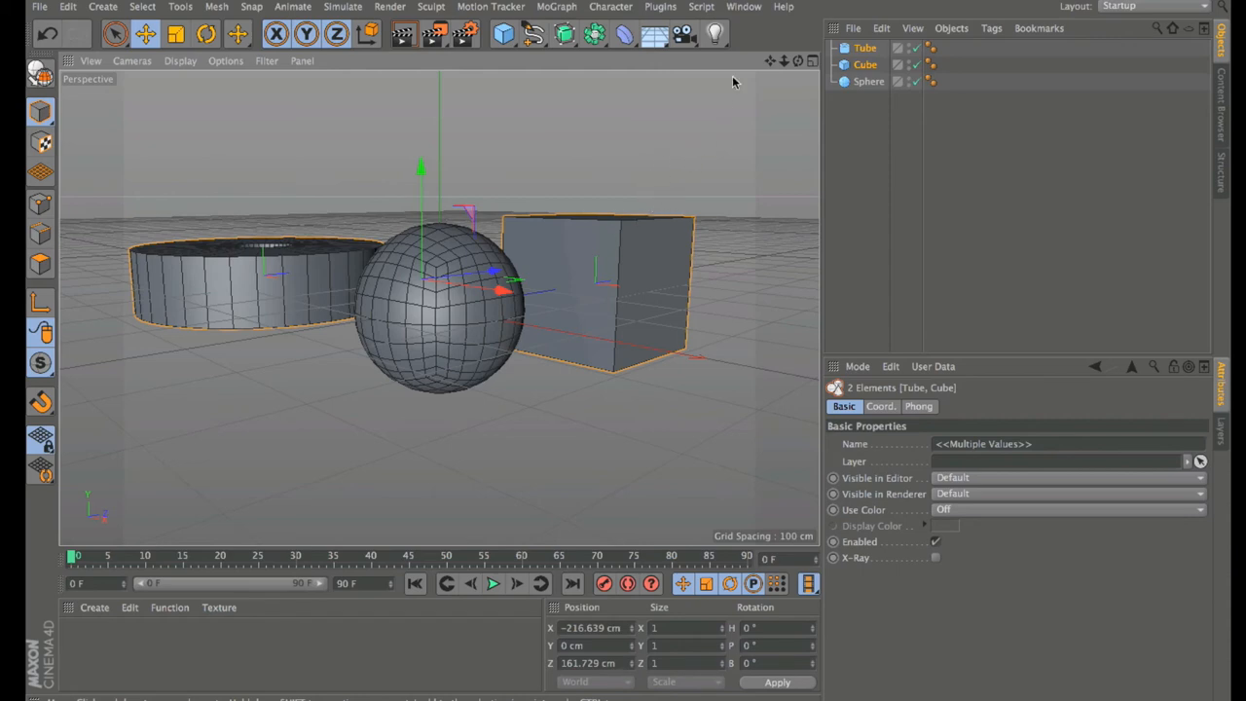
# Step: In the Object Manager, select Tube, Cube and Sphere individually, then marquee-select all three
pyautogui.click(870, 83)
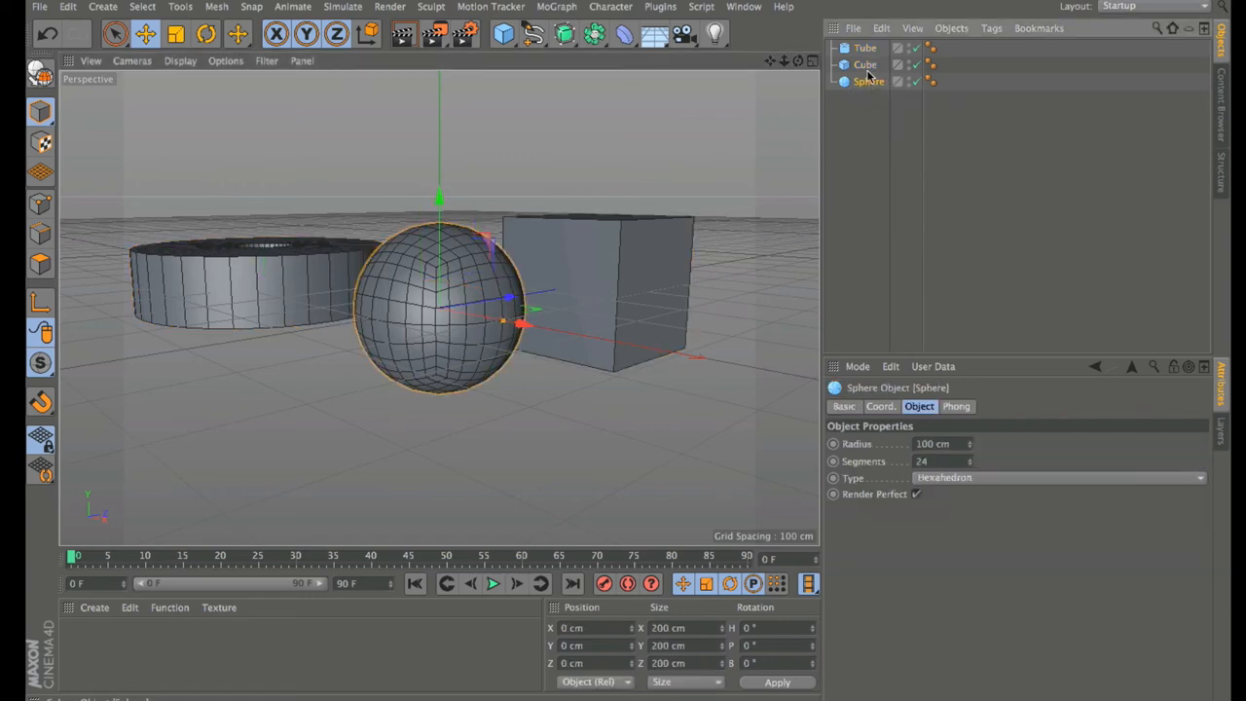
pyautogui.click(865, 63)
pyautogui.click(865, 48)
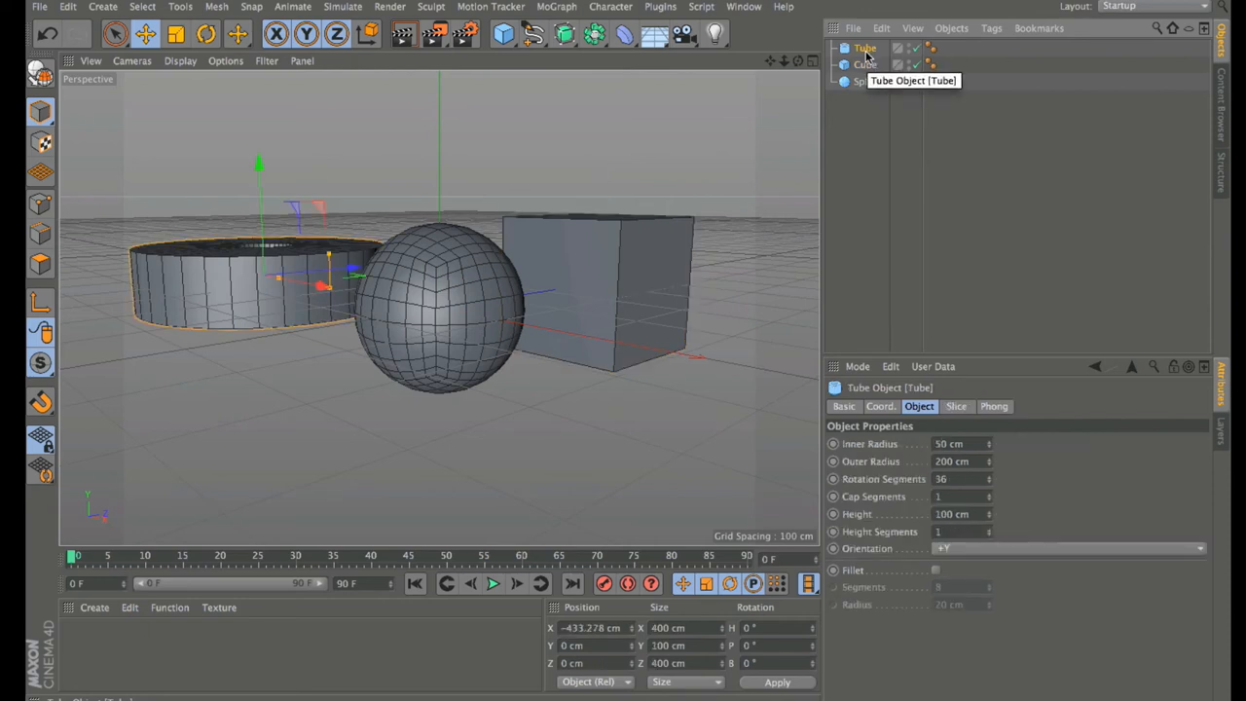
pyautogui.keyDown('shift'); pyautogui.click(866, 64); pyautogui.keyUp('shift')
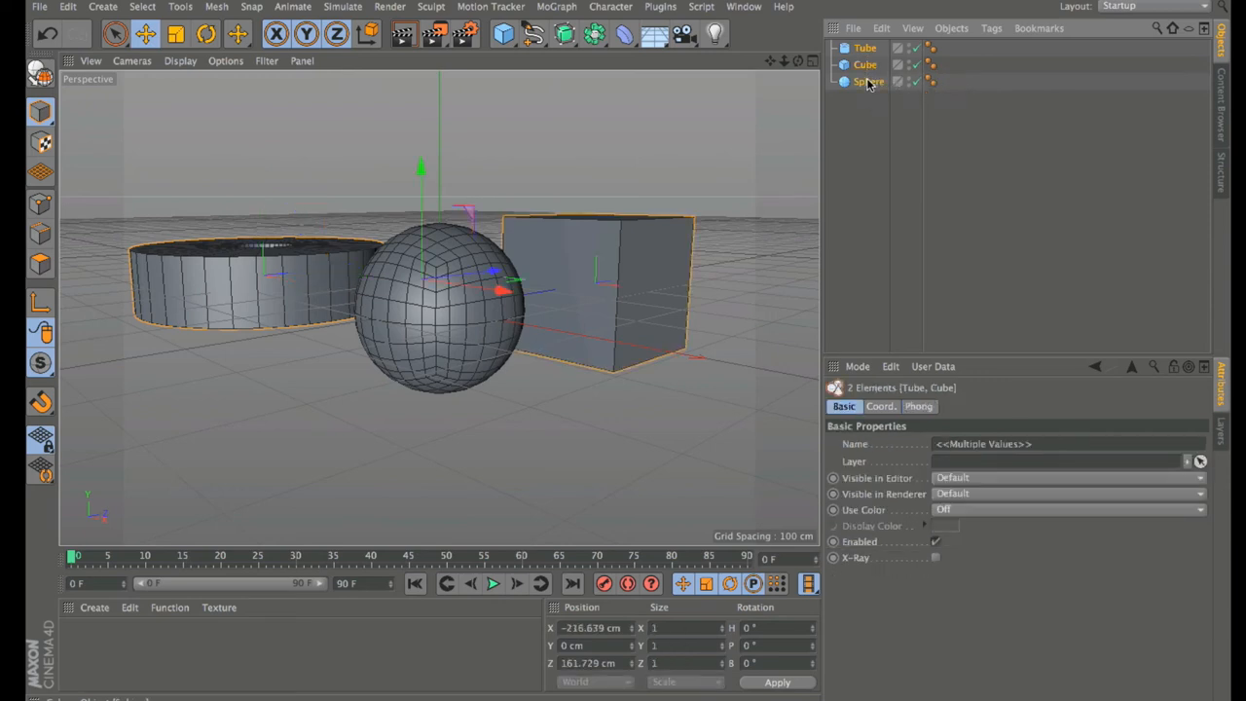
pyautogui.keyDown('shift'); pyautogui.click(869, 81); pyautogui.keyUp('shift')
pyautogui.keyDown('ctrl'); pyautogui.click(868, 82); pyautogui.keyUp('ctrl')
pyautogui.keyDown('ctrl'); pyautogui.click(865, 64); pyautogui.keyUp('ctrl')
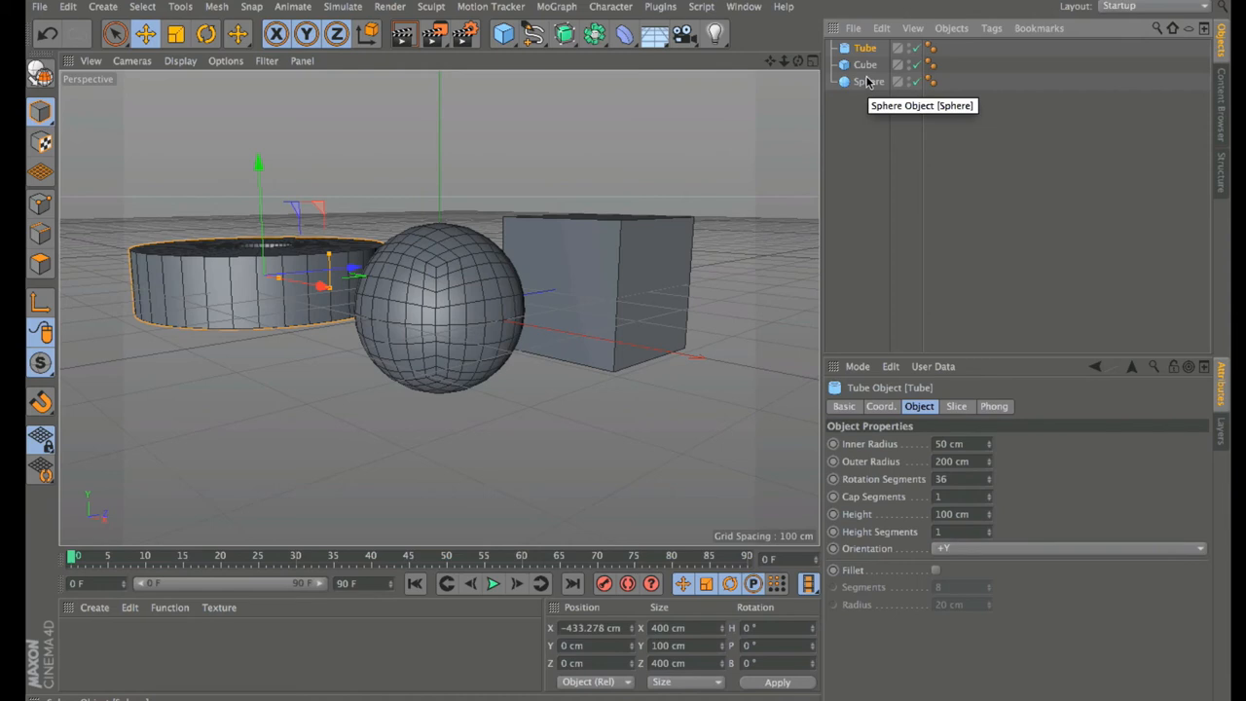
pyautogui.moveTo(857, 122); pyautogui.dragTo(885, 46)
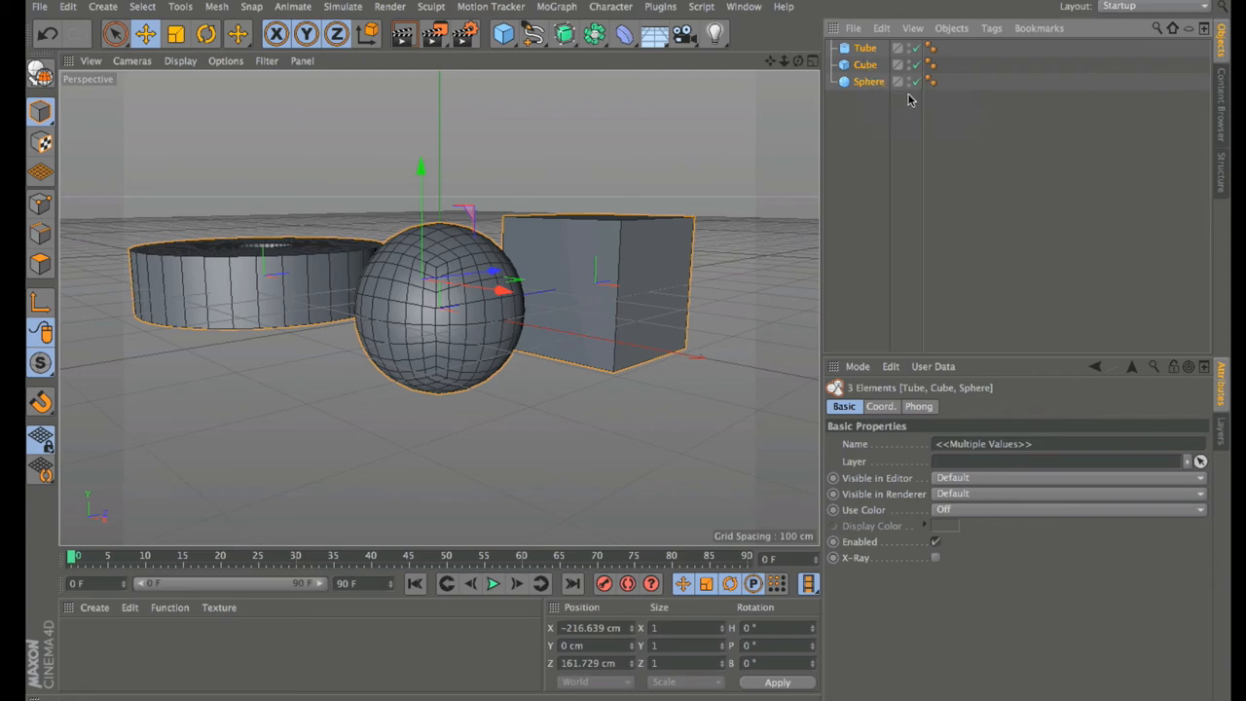
pyautogui.click(866, 65)
# Step: Delete the Cube and the Tube from the scene
pyautogui.press('Delete')
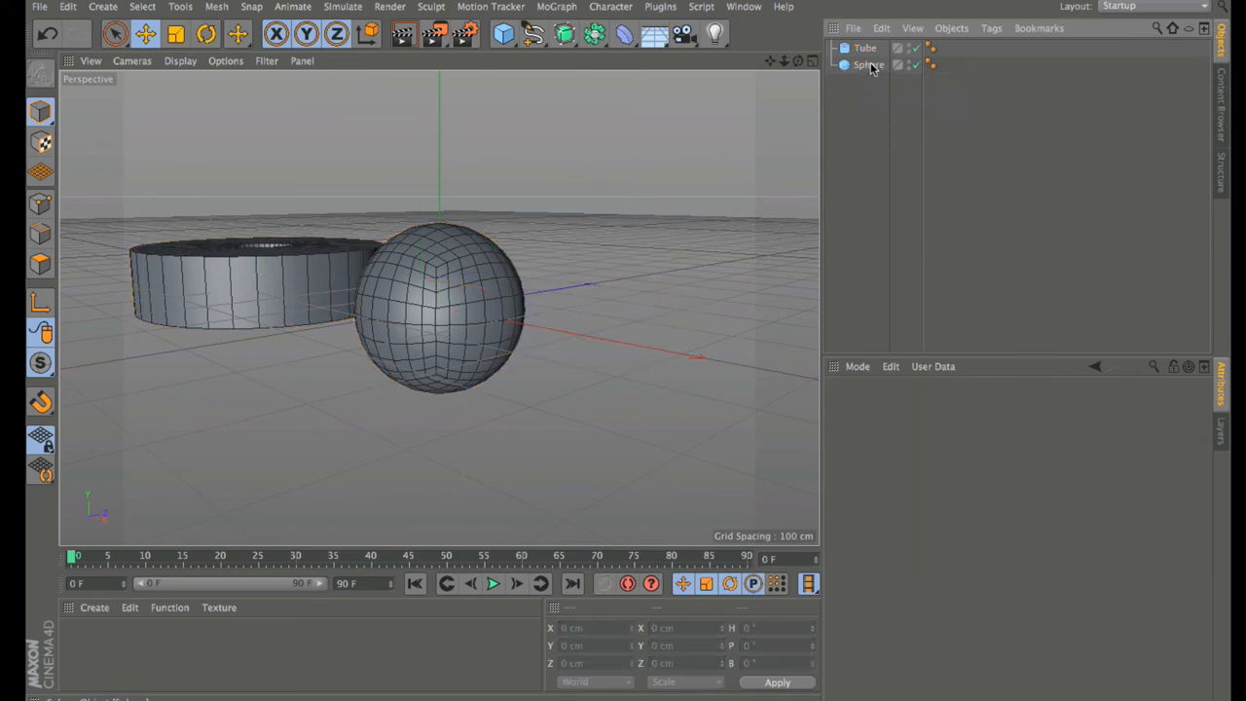
pyautogui.click(864, 51)
pyautogui.press('Delete')
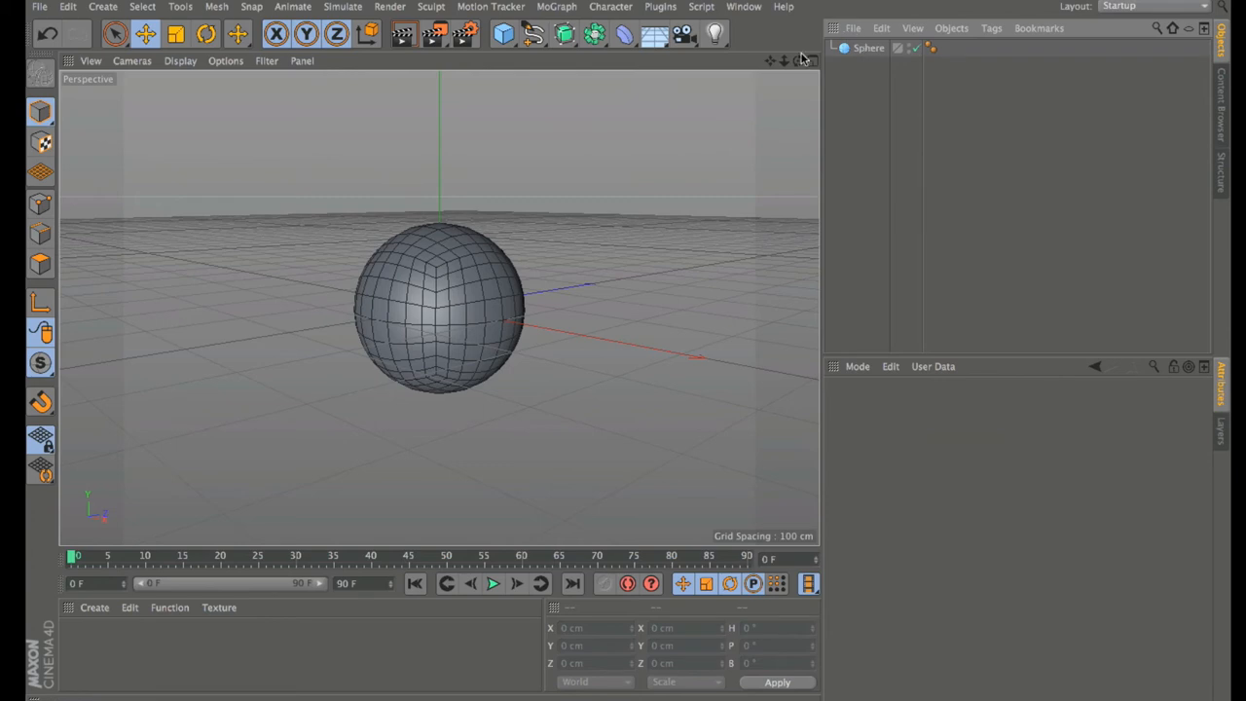
# Step: Frame the Sphere with H and convert it to an editable polygon object
pyautogui.press('h')
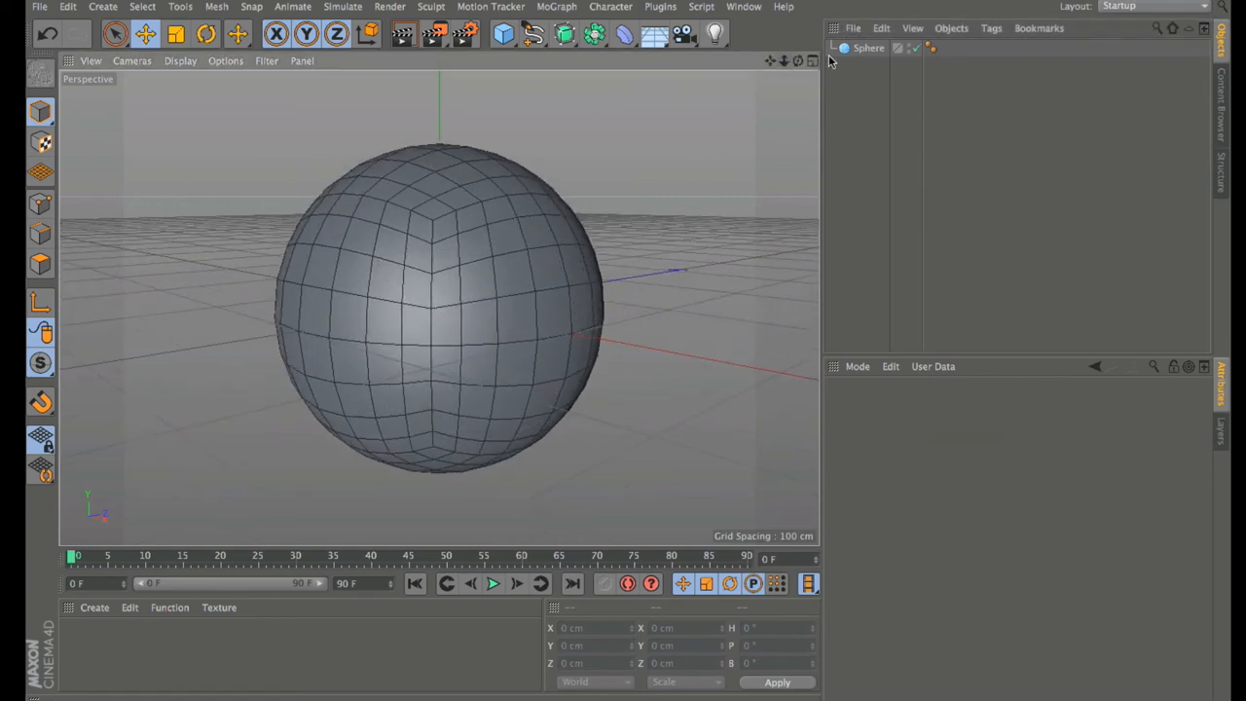
pyautogui.click(865, 50)
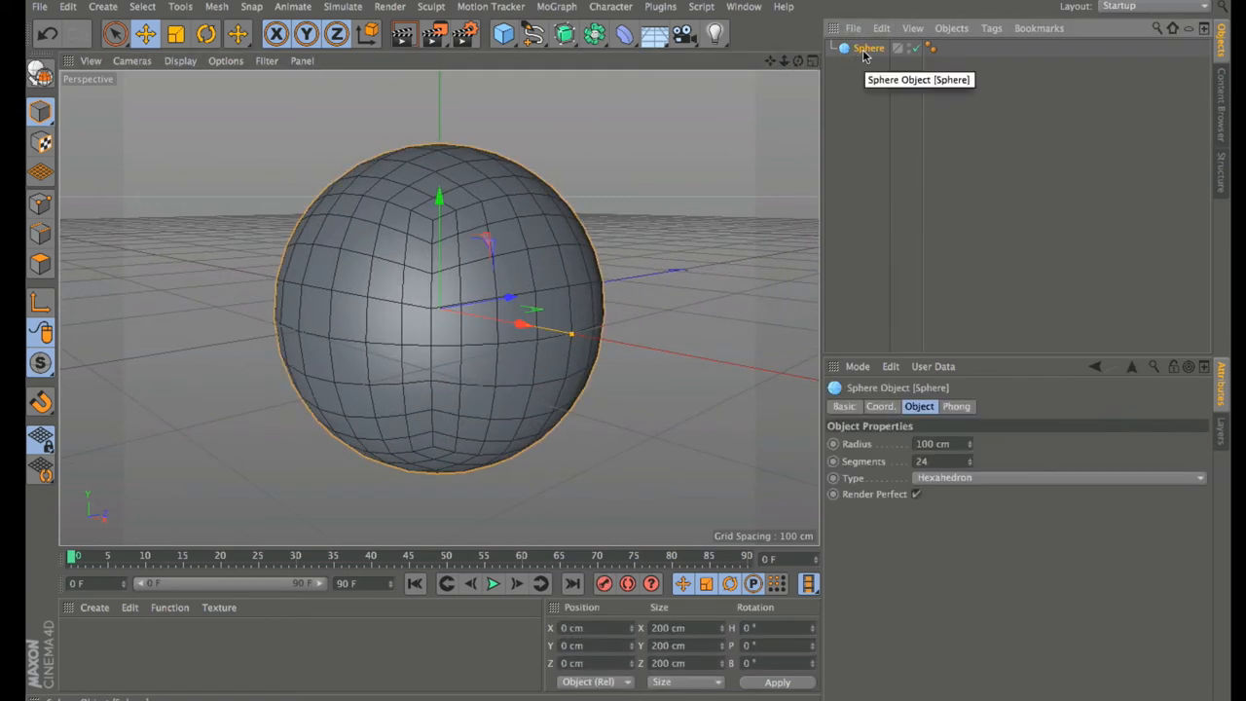
pyautogui.click(39, 74)
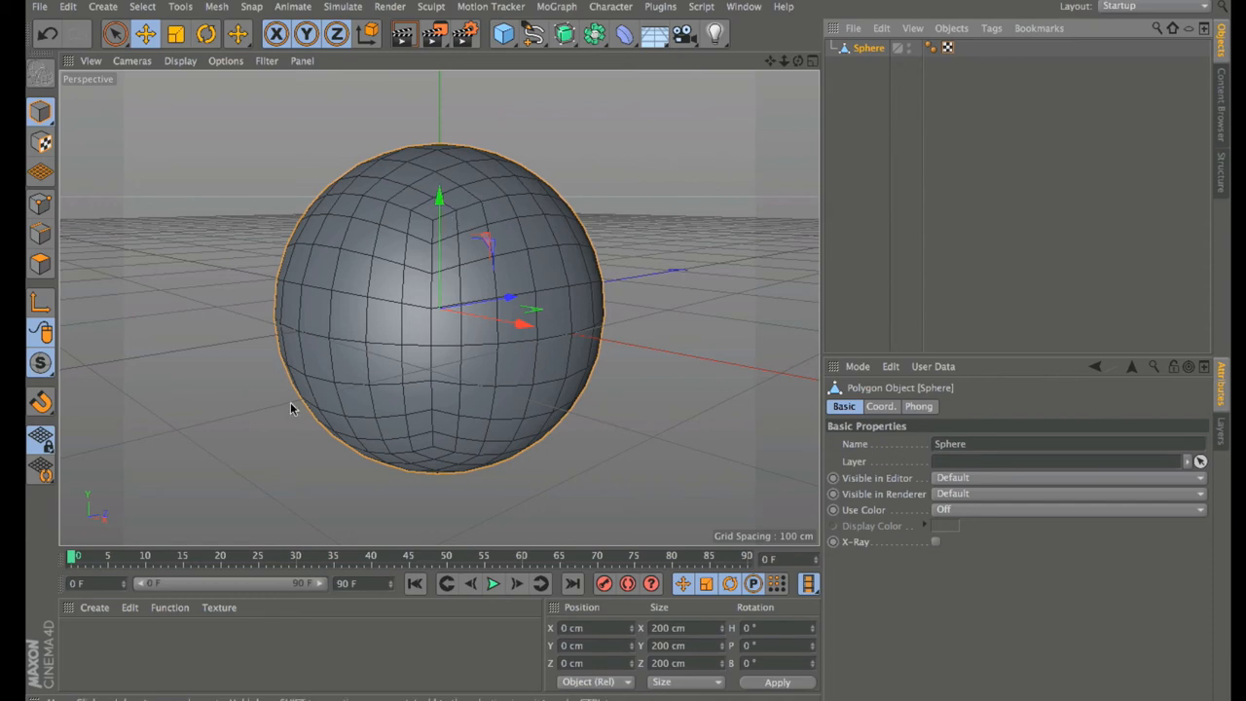
# Step: Cycle through Points and Edges modes, ending in Polygons mode
pyautogui.click(44, 204)
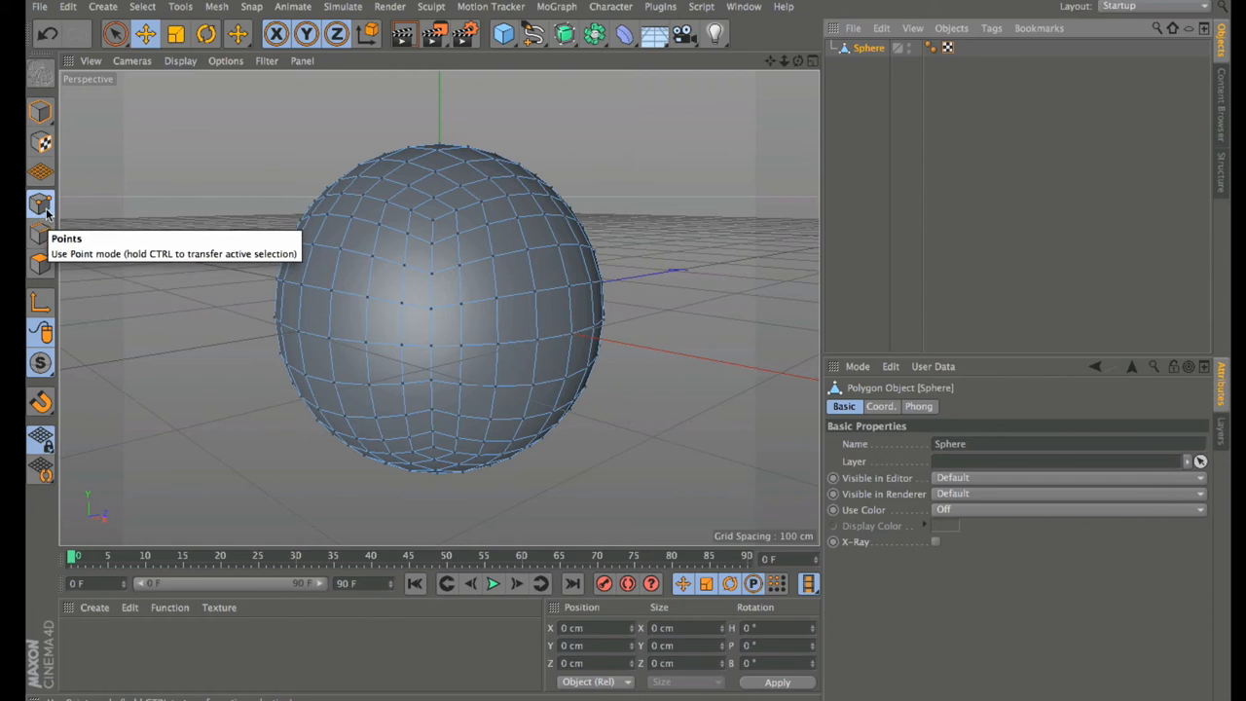
pyautogui.click(45, 234)
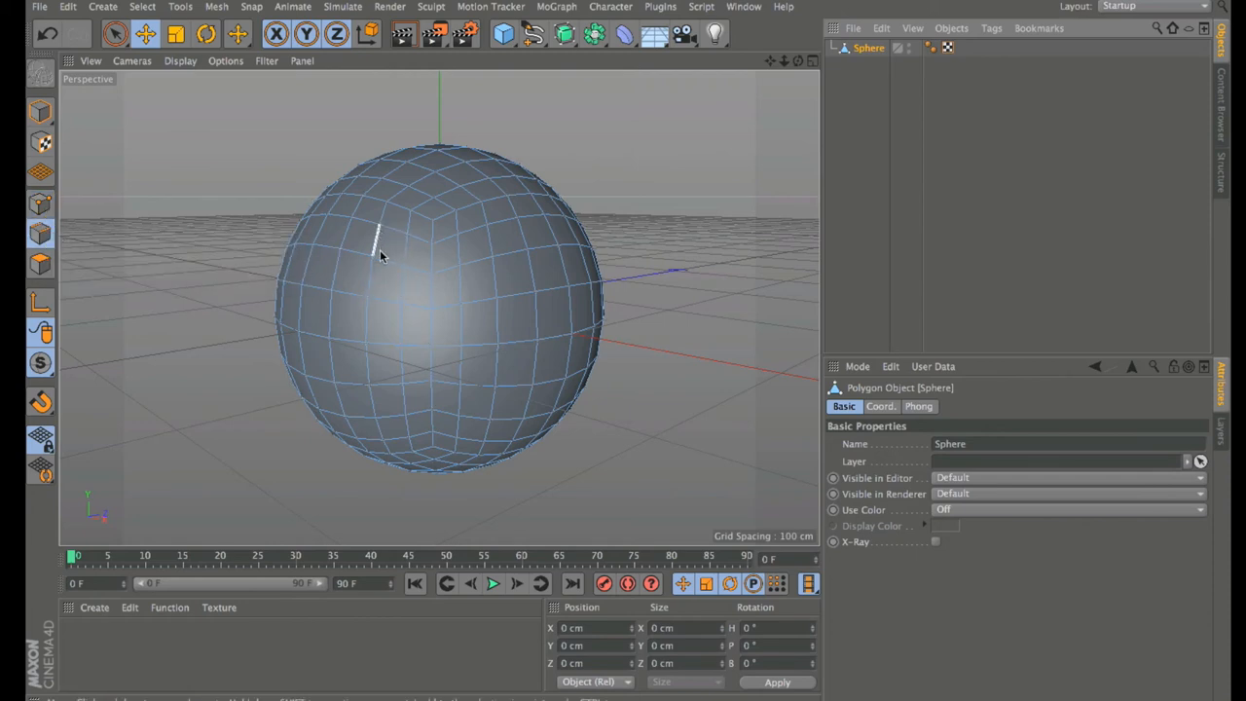
pyautogui.click(40, 263)
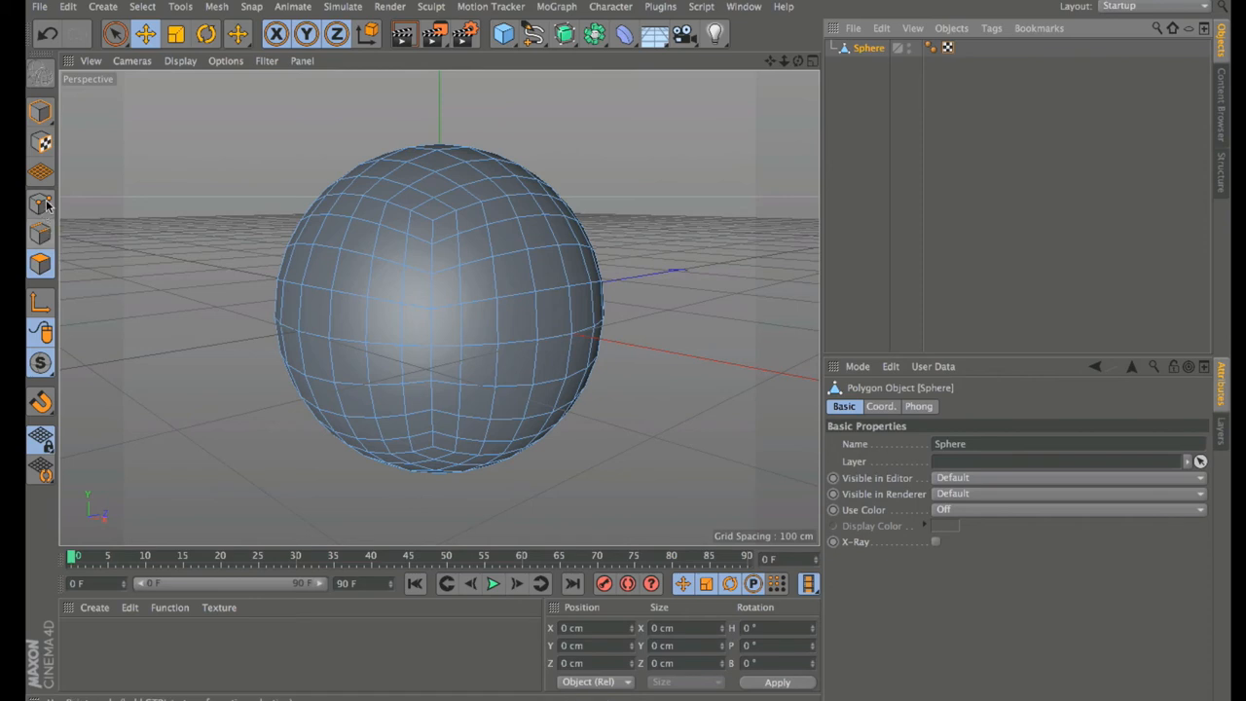
# Step: Make Live Selection the active tool from the selection flyout
pyautogui.click(115, 36)
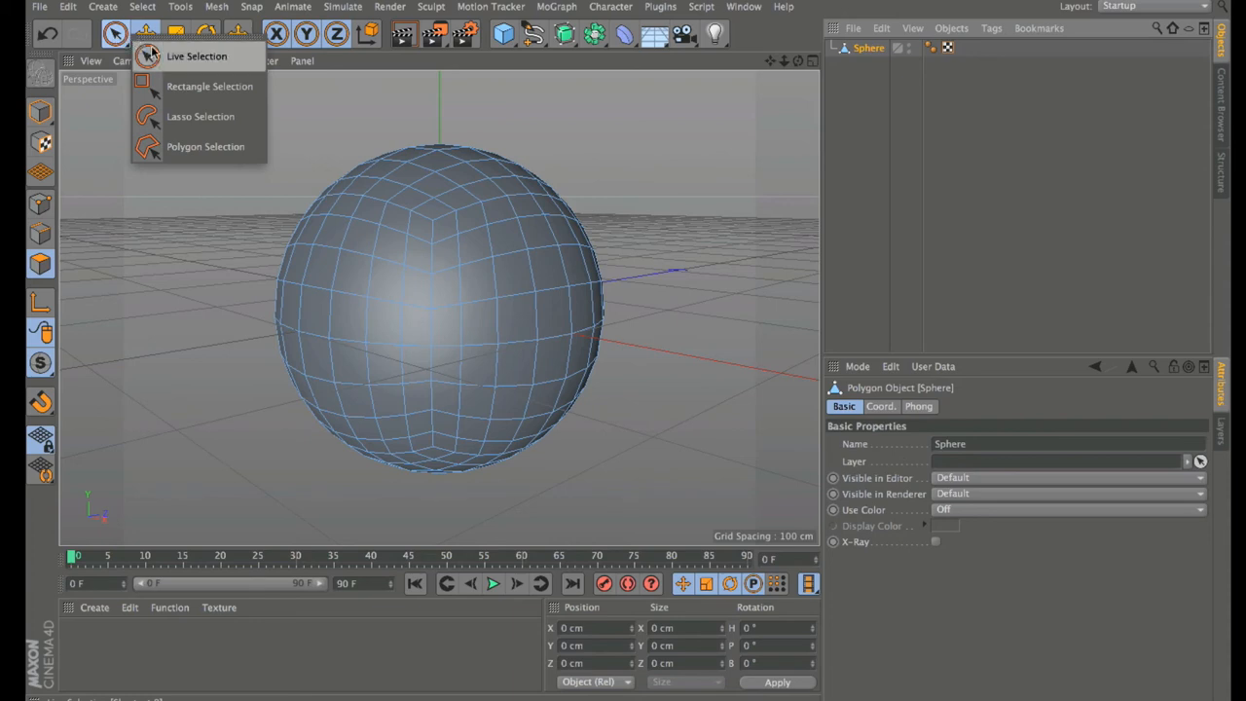
pyautogui.click(151, 56)
pyautogui.click(115, 37)
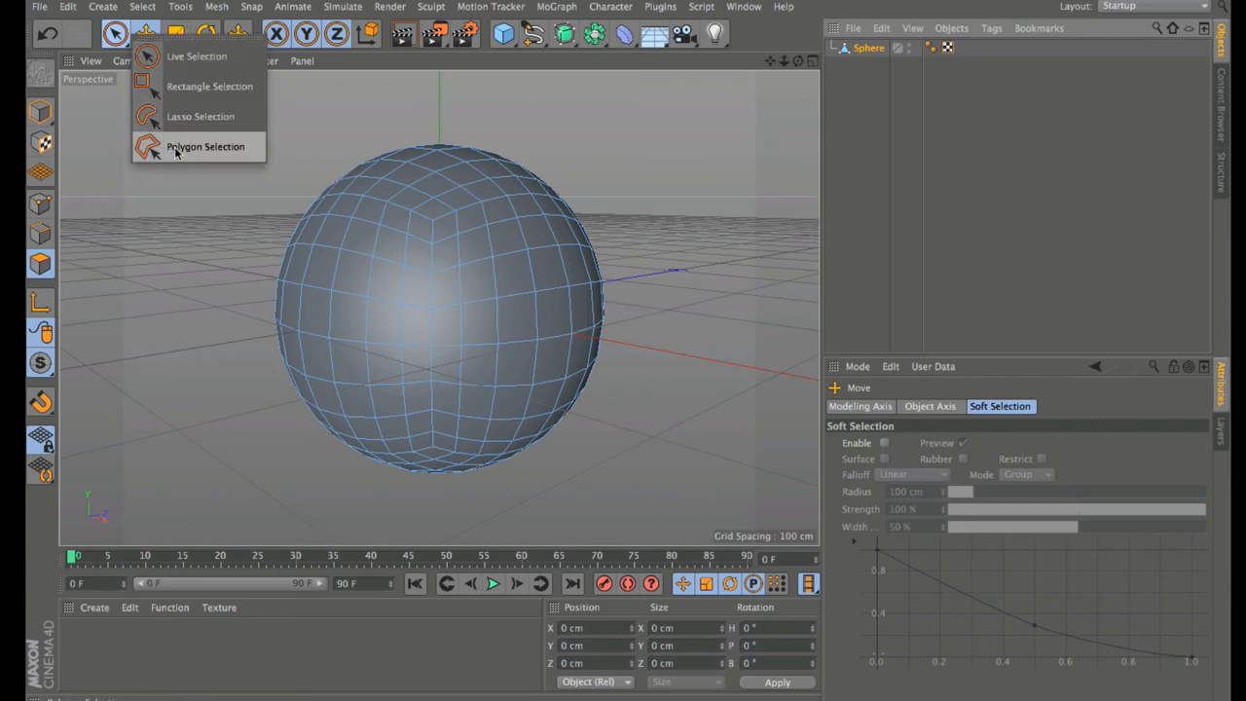
pyautogui.click(172, 68)
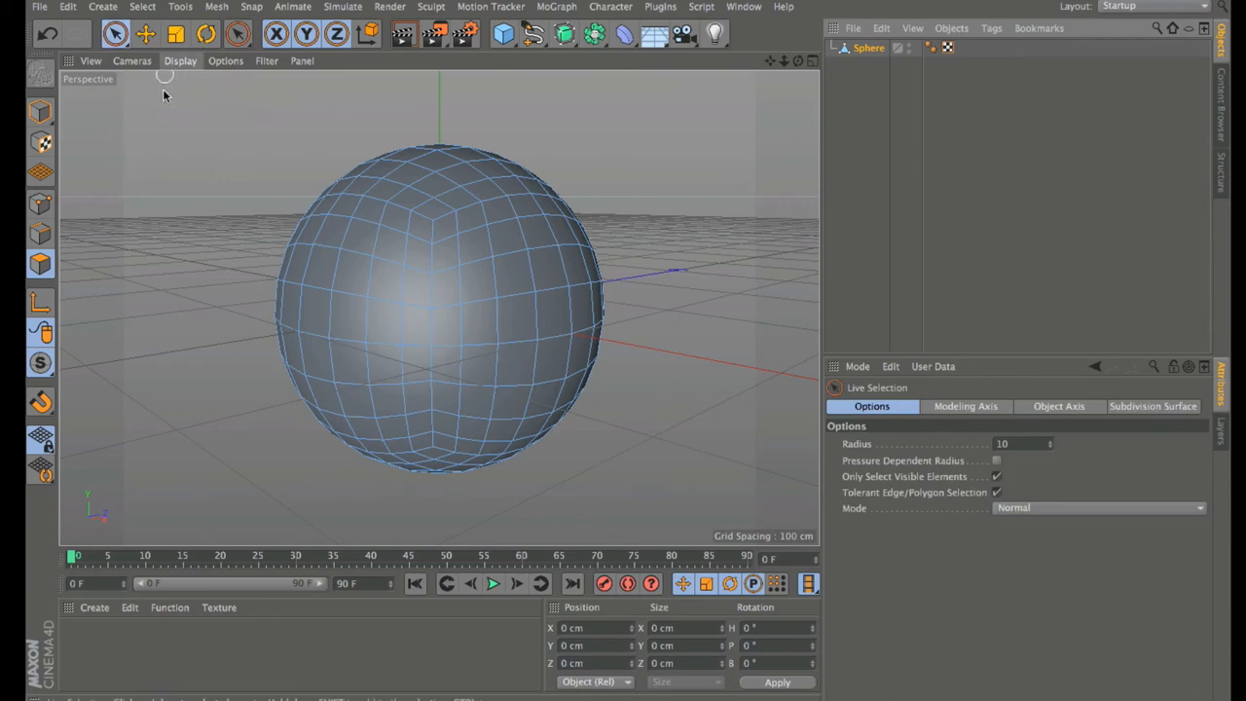
# Step: Click-select several polygons across the sphere's front and left edge
pyautogui.click(508, 277)
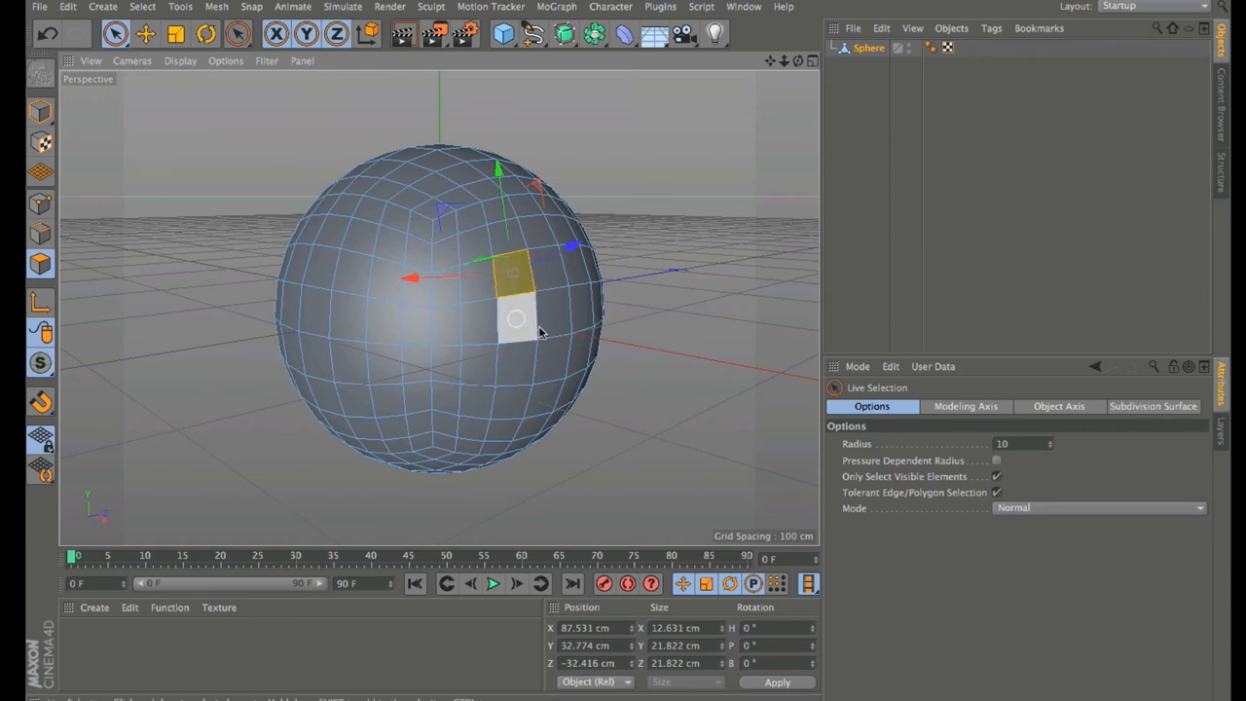
pyautogui.keyDown('shift'); pyautogui.click(554, 357); pyautogui.keyUp('shift')
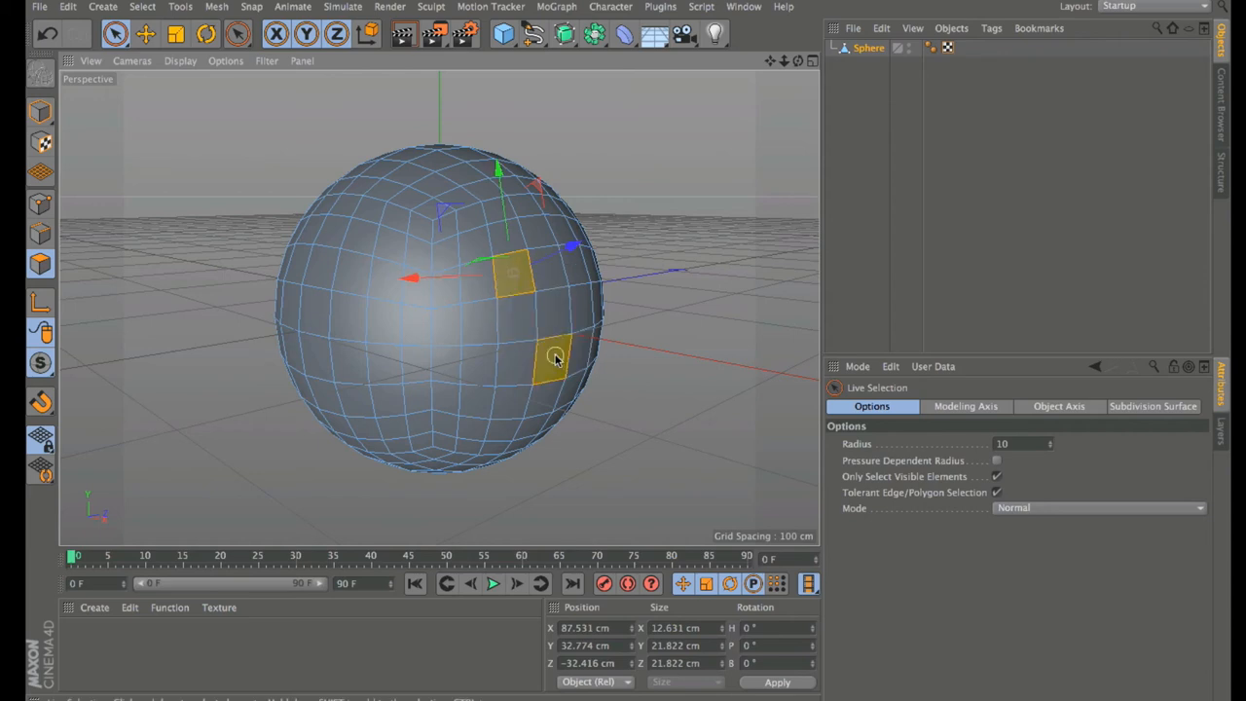
pyautogui.keyDown('shift'); pyautogui.click(573, 265); pyautogui.keyUp('shift')
pyautogui.keyDown('shift'); pyautogui.click(510, 274); pyautogui.keyUp('shift')
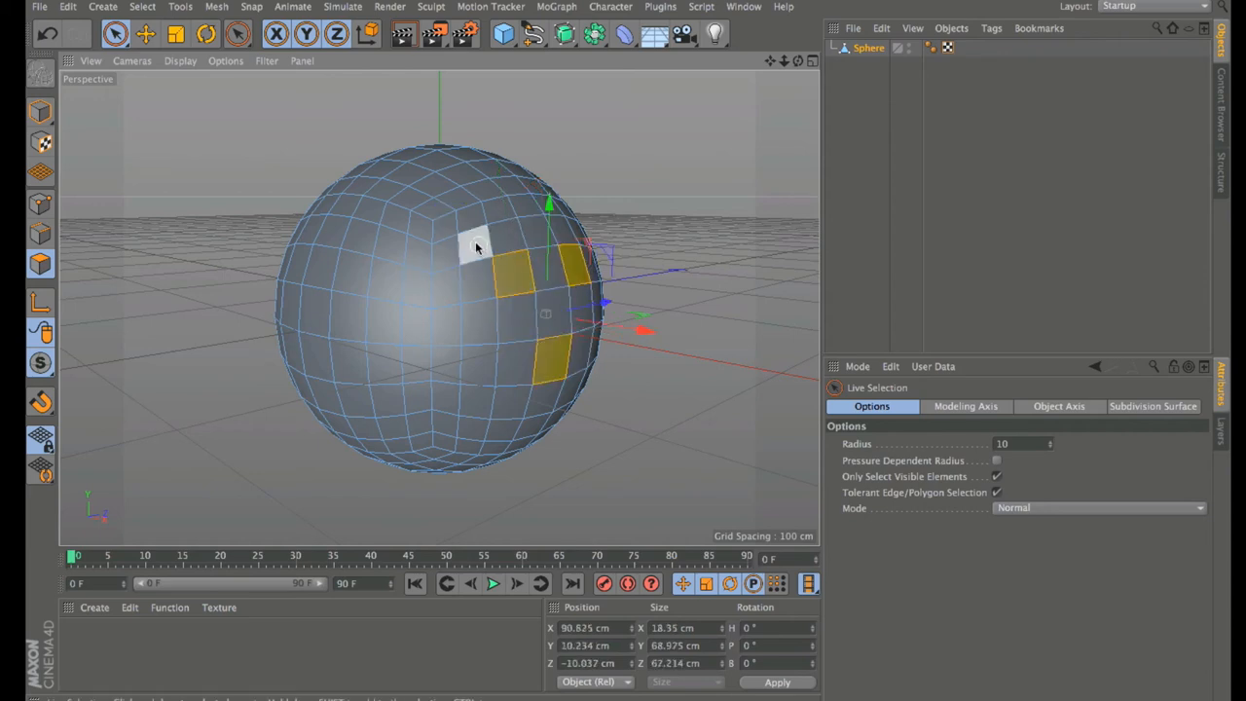
pyautogui.keyDown('shift'); pyautogui.click(474, 243); pyautogui.keyUp('shift')
pyautogui.keyDown('shift'); pyautogui.click(393, 331); pyautogui.keyUp('shift')
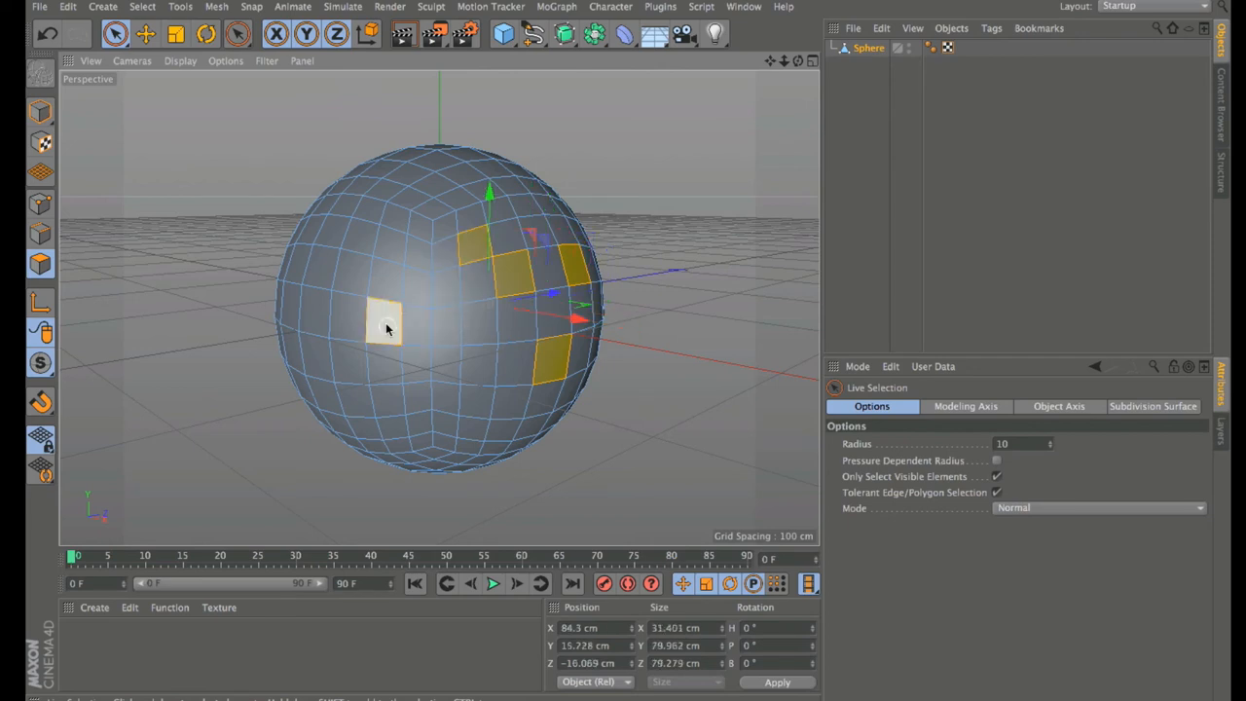
pyautogui.keyDown('shift'); pyautogui.click(334, 234); pyautogui.keyUp('shift')
pyautogui.keyDown('shift'); pyautogui.click(290, 297); pyautogui.keyUp('shift')
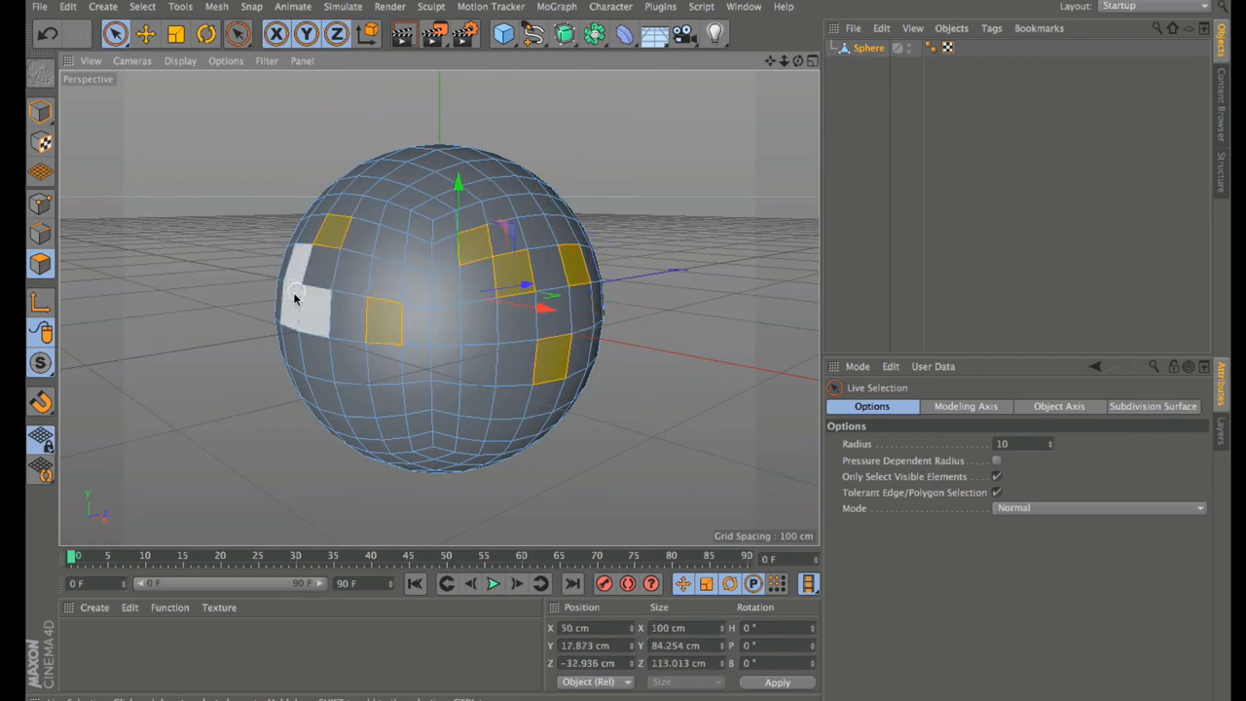
pyautogui.keyDown('shift'); pyautogui.click(297, 307); pyautogui.keyUp('shift')
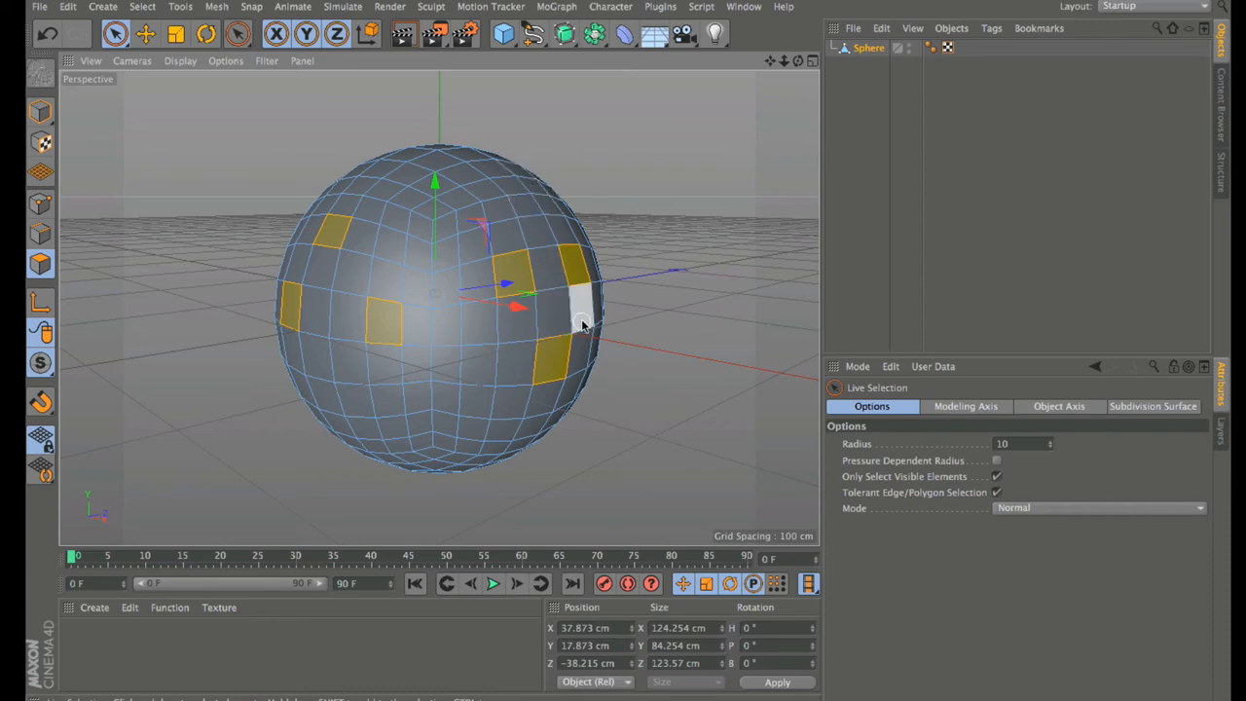
# Step: Set the brush Radius to 5, paint and trim polygon selections, then deselect all
pyautogui.click(998, 445)
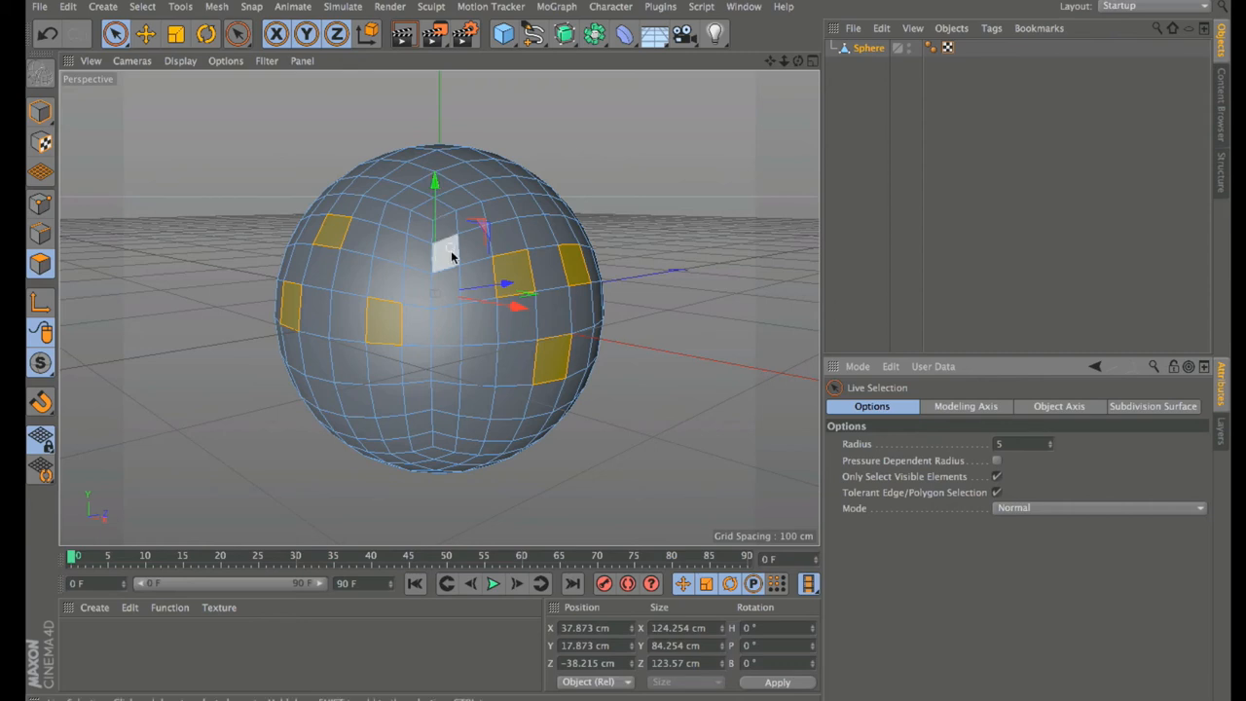
pyautogui.moveTo(436, 397)
pyautogui.mouseDown()
pyautogui.moveTo(422, 403)
pyautogui.moveTo(473, 386)
pyautogui.moveTo(423, 336)
pyautogui.moveTo(481, 278)
pyautogui.moveTo(512, 328)
pyautogui.moveTo(517, 398)
pyautogui.moveTo(556, 295)
pyautogui.moveTo(576, 331)
pyautogui.moveTo(554, 384)
pyautogui.moveTo(661, 345)
pyautogui.mouseUp()
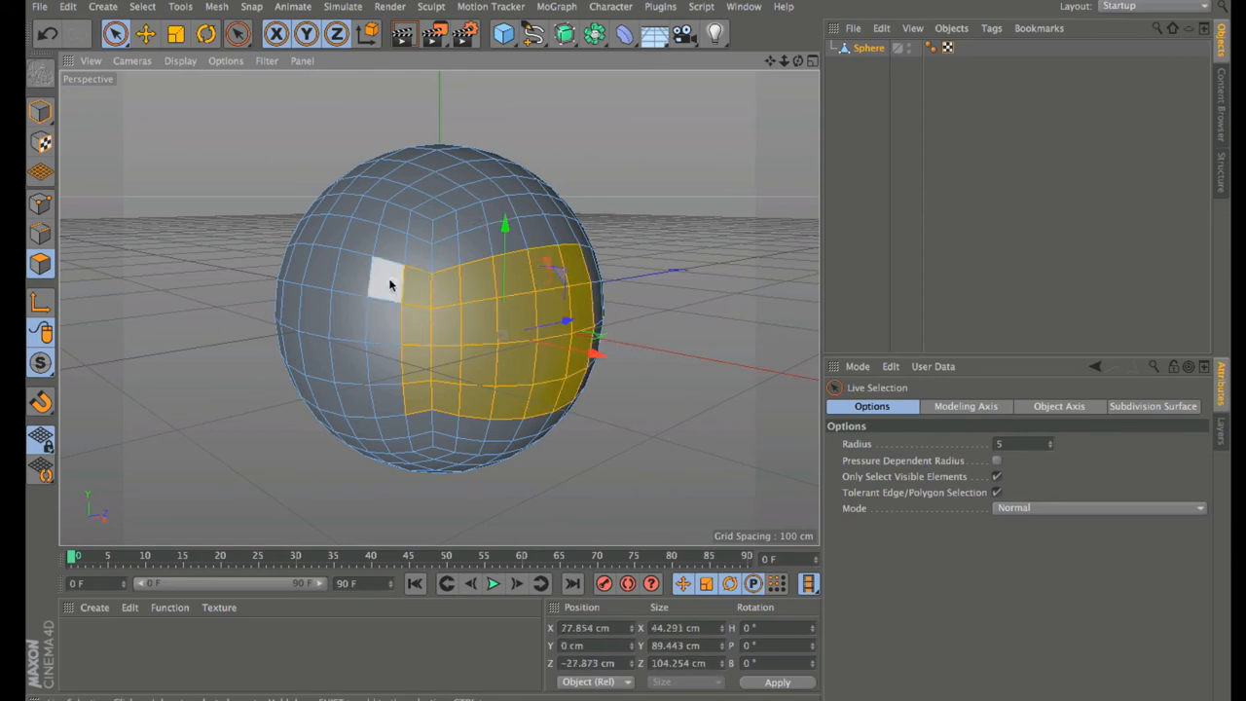
pyautogui.moveTo(357, 276)
pyautogui.keyDown('shift'); pyautogui.mouseDown()
pyautogui.moveTo(325, 298)
pyautogui.moveTo(289, 284)
pyautogui.mouseUp(); pyautogui.keyUp('shift')
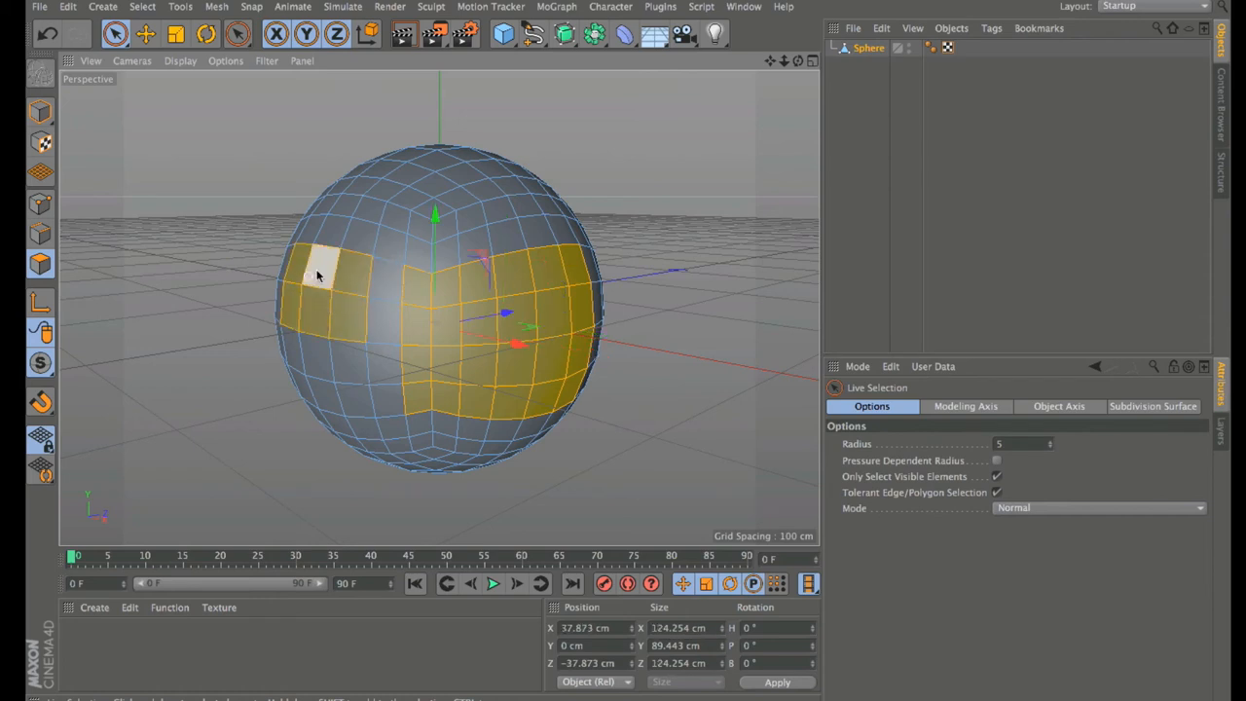
pyautogui.keyDown('shift'); pyautogui.click(372, 213); pyautogui.keyUp('shift')
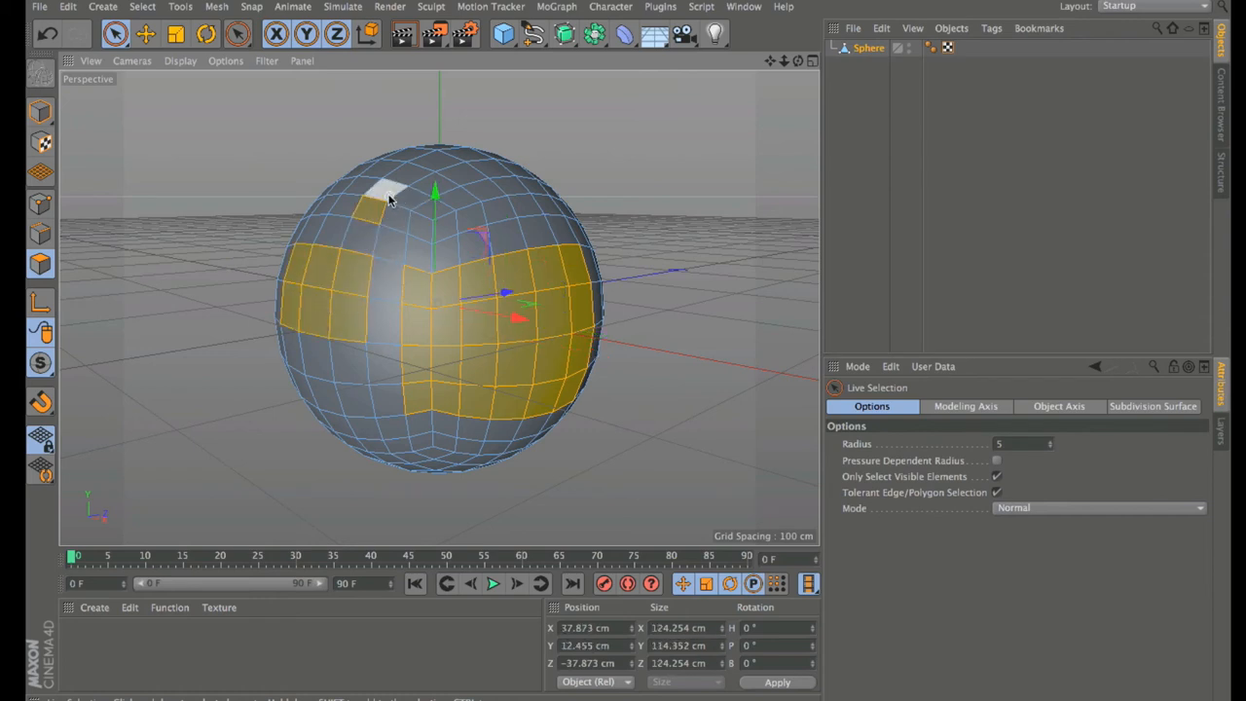
pyautogui.keyDown('shift'); pyautogui.click(389, 194); pyautogui.keyUp('shift')
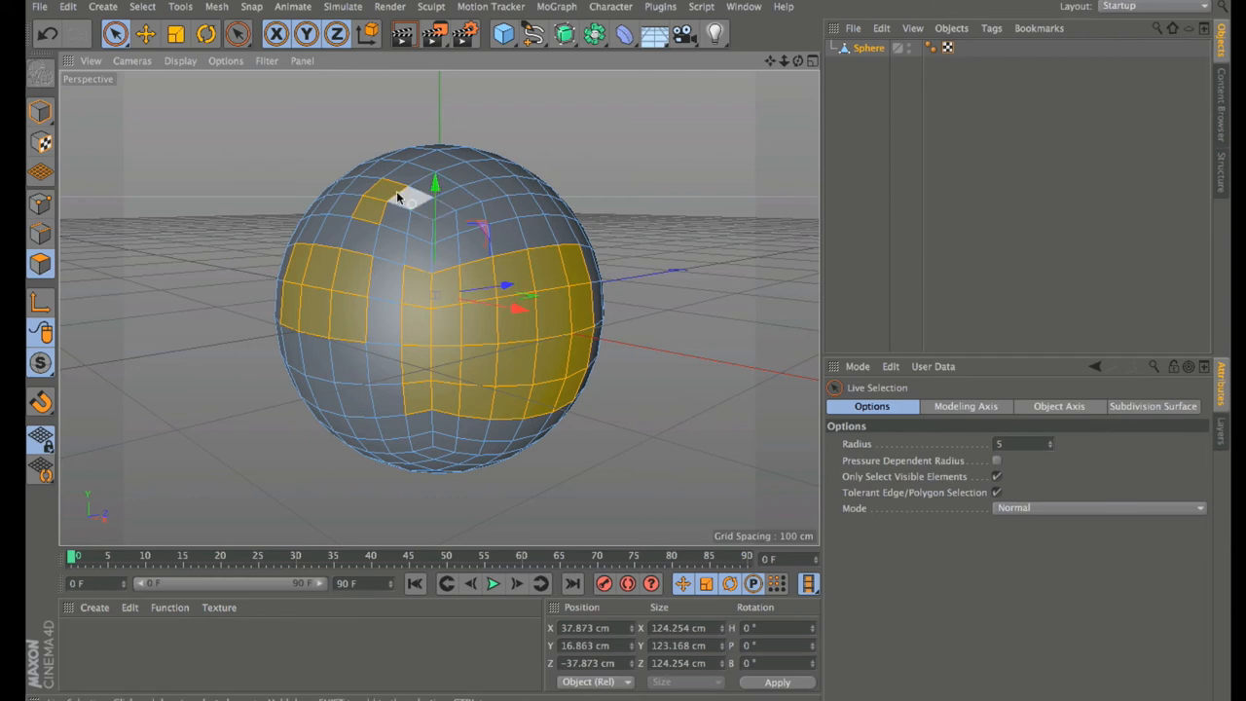
pyautogui.moveTo(403, 194)
pyautogui.keyDown('ctrl'); pyautogui.mouseDown()
pyautogui.moveTo(379, 201)
pyautogui.moveTo(356, 309)
pyautogui.moveTo(298, 269)
pyautogui.moveTo(337, 279)
pyautogui.moveTo(403, 325)
pyautogui.moveTo(405, 418)
pyautogui.moveTo(423, 335)
pyautogui.moveTo(454, 358)
pyautogui.moveTo(480, 260)
pyautogui.moveTo(484, 431)
pyautogui.mouseUp(); pyautogui.keyUp('ctrl')
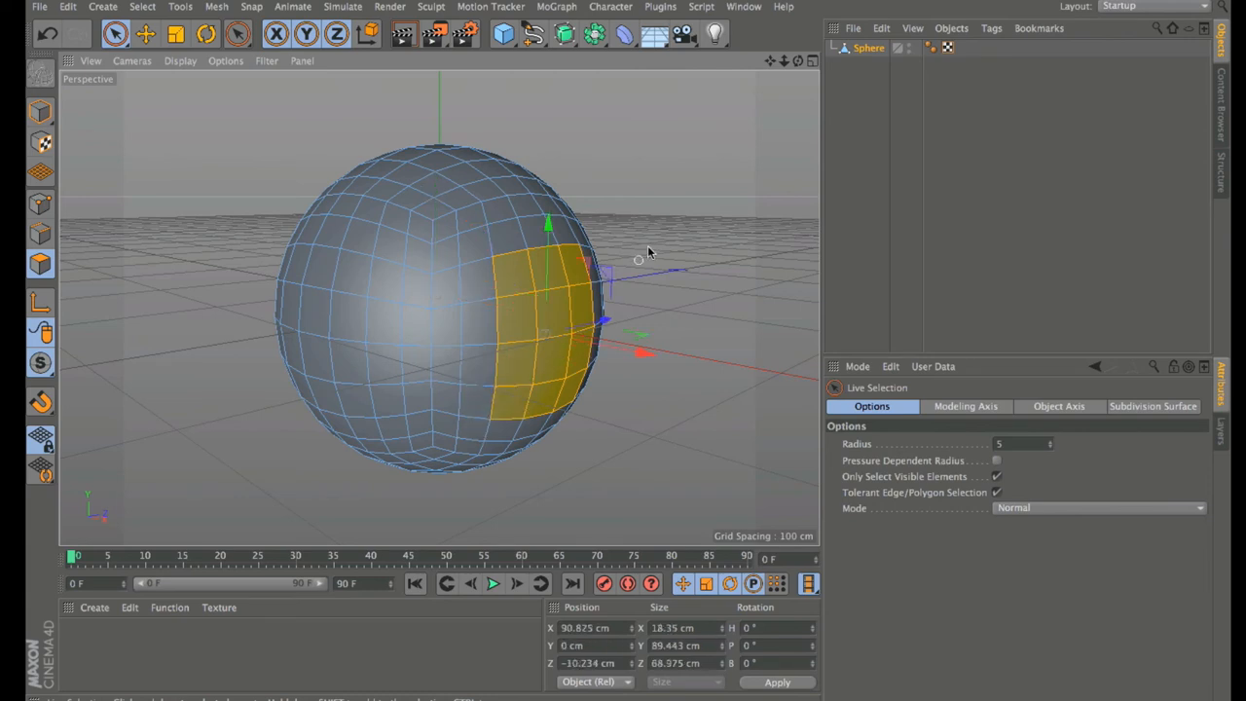
pyautogui.click(707, 237)
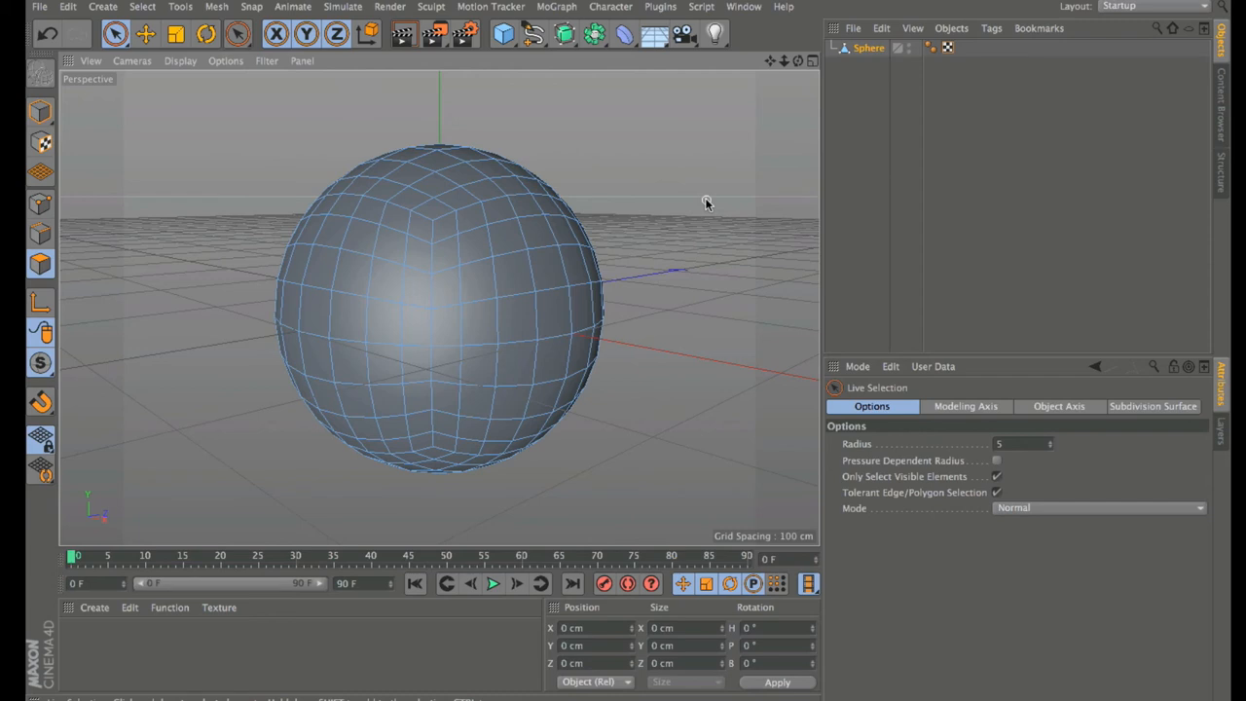
# Step: In Points mode, live-select a few vertices near the sphere's top
pyautogui.click(41, 203)
pyautogui.click(457, 234)
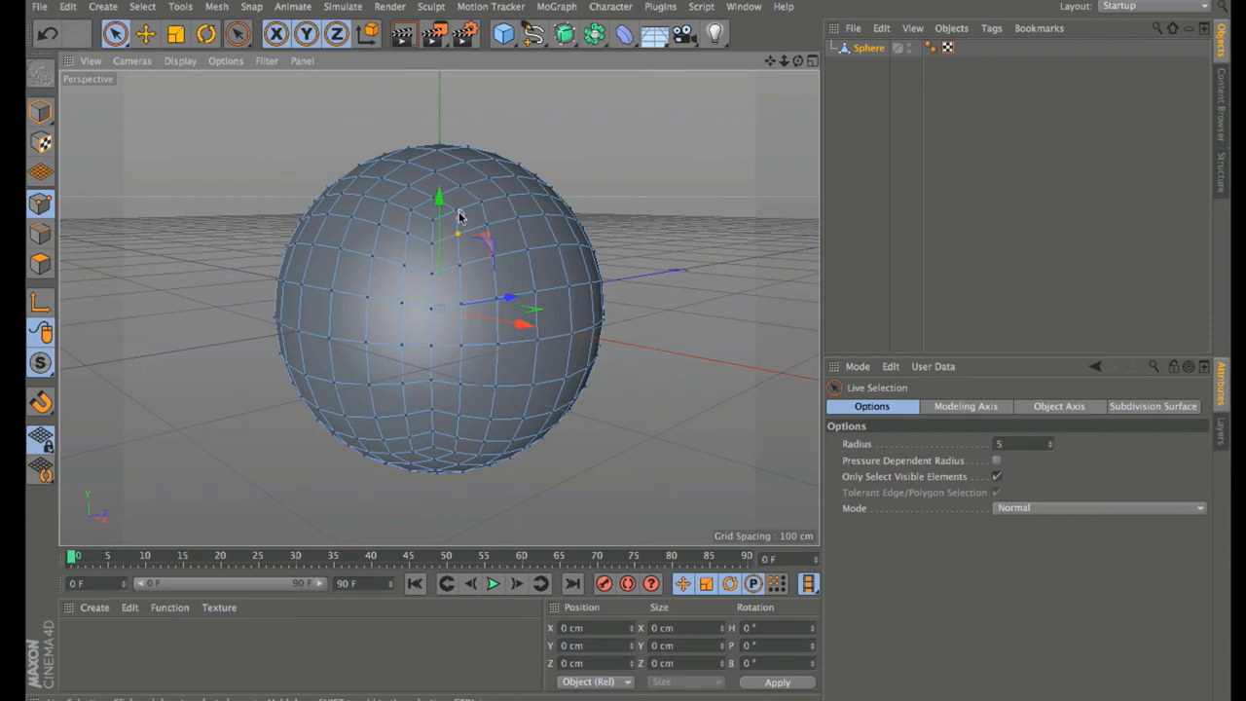
pyautogui.moveTo(481, 201)
pyautogui.mouseDown()
pyautogui.moveTo(484, 216)
pyautogui.moveTo(508, 193)
pyautogui.moveTo(518, 219)
pyautogui.moveTo(519, 244)
pyautogui.moveTo(494, 259)
pyautogui.mouseUp()
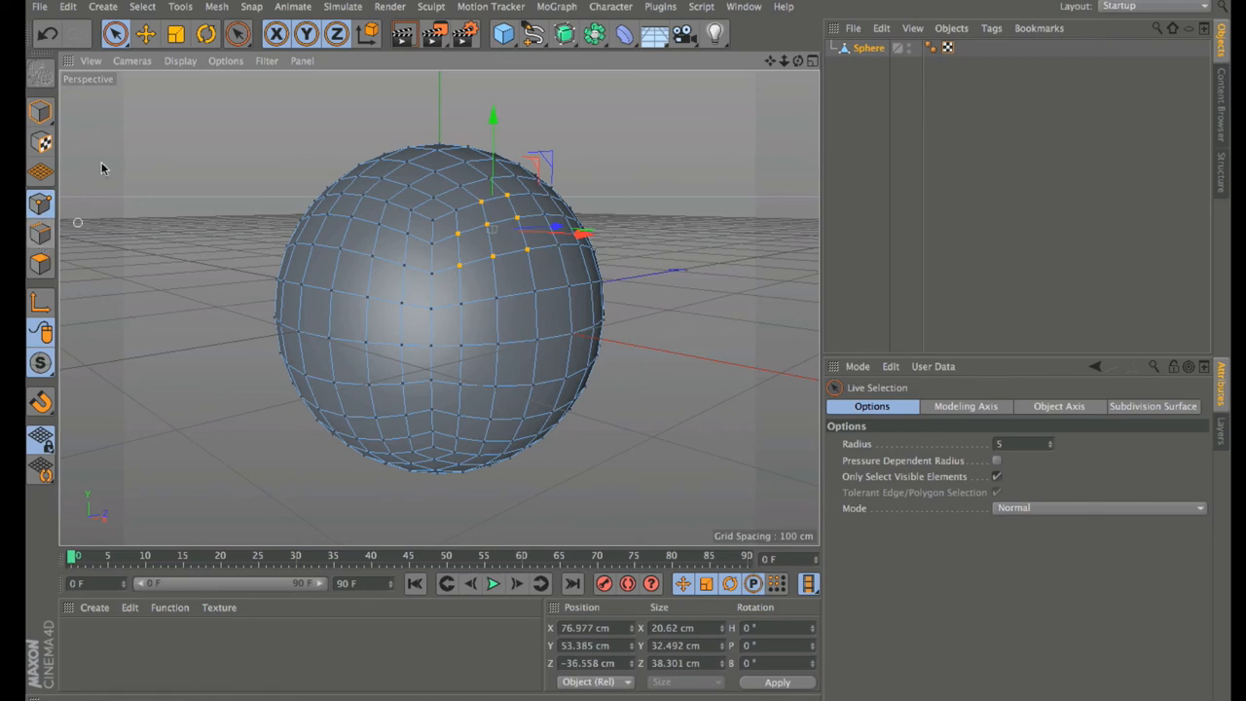
# Step: Switch to Rectangle Selection, box-select the left-side points, and return to Polygons mode
pyautogui.click(126, 44)
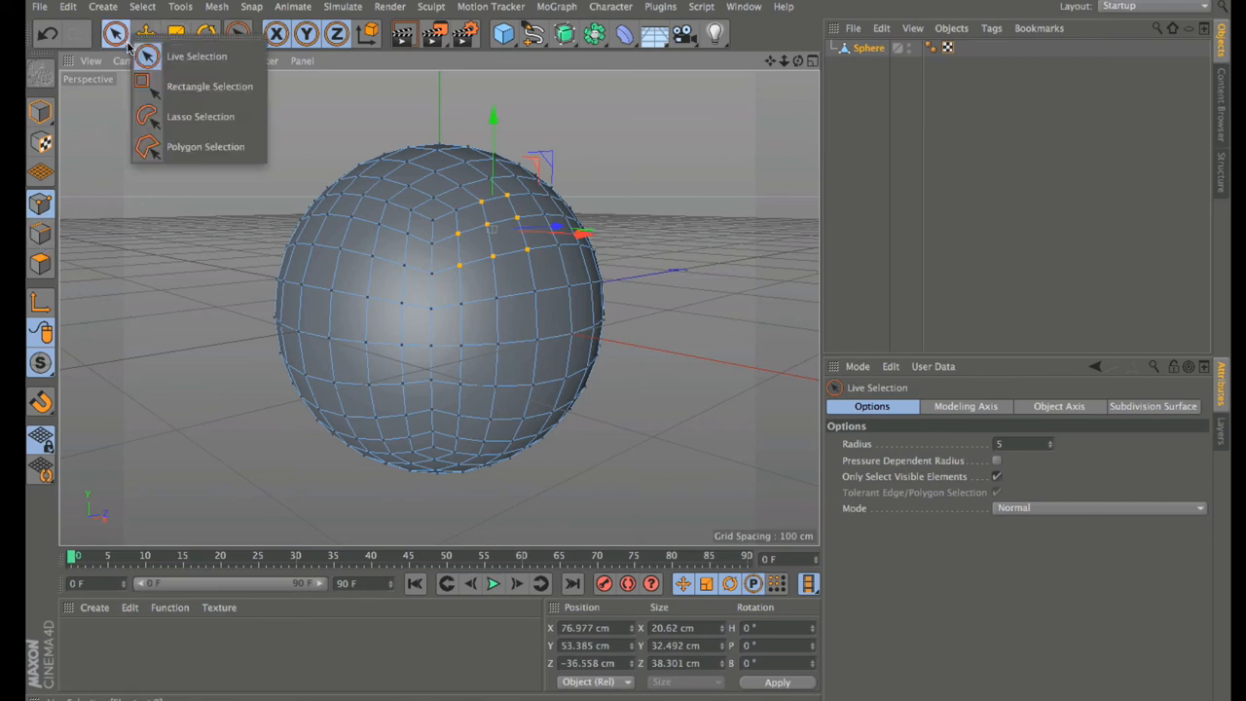
pyautogui.click(156, 85)
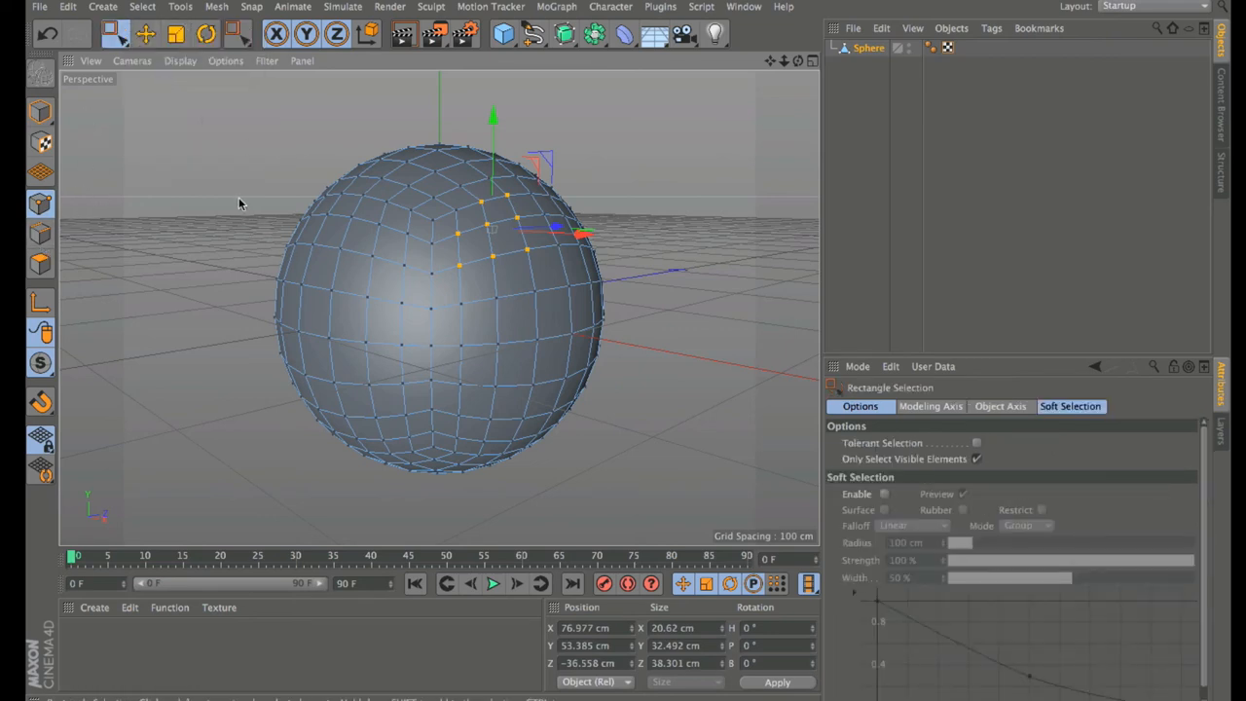
pyautogui.moveTo(239, 196); pyautogui.dragTo(386, 359)
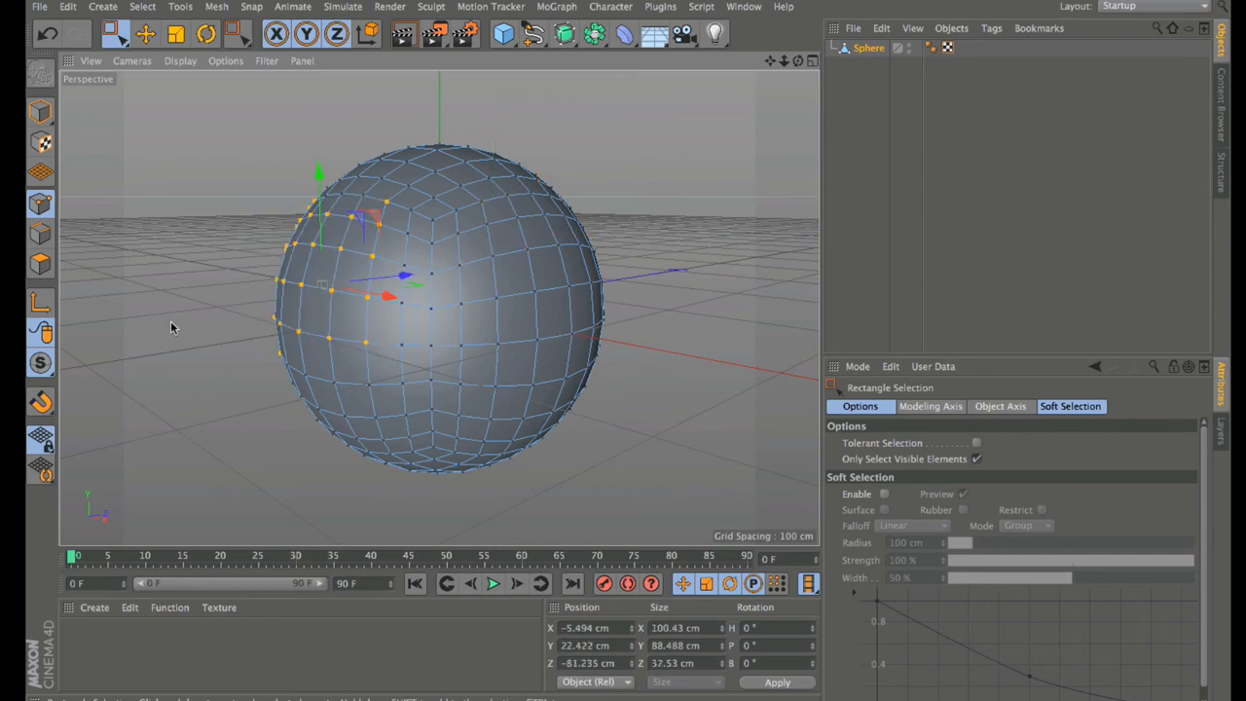
pyautogui.click(40, 262)
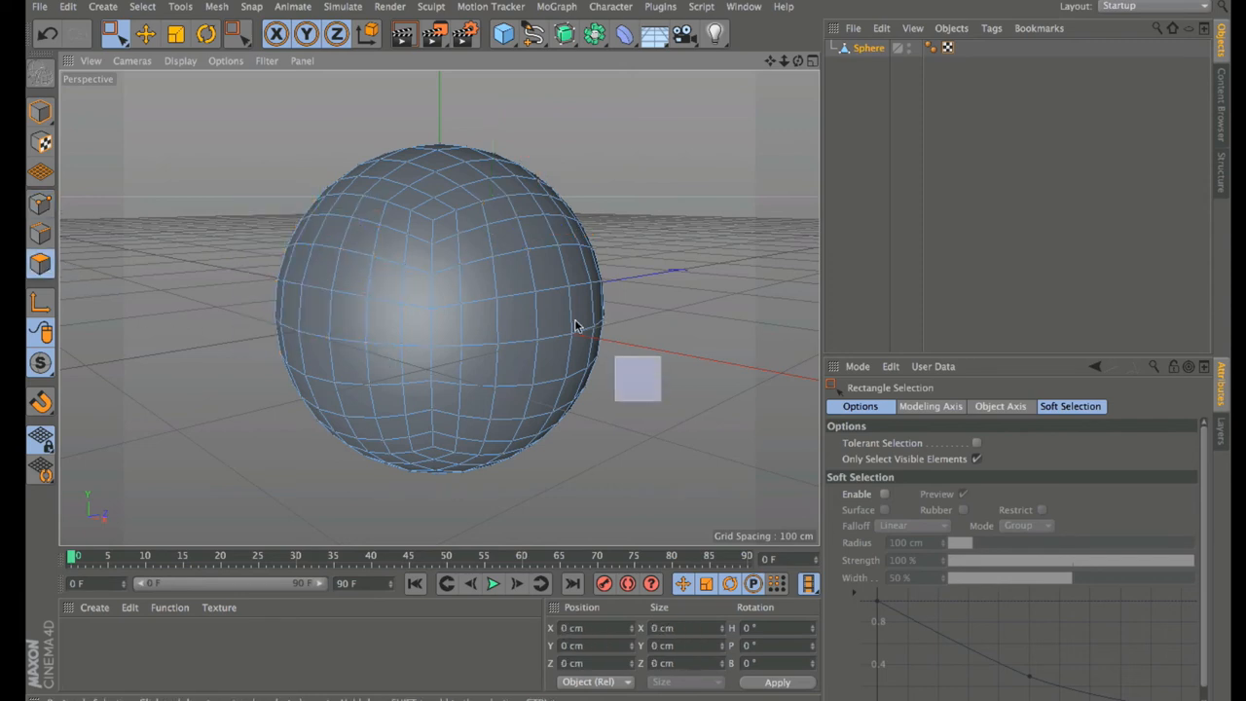
# Step: Box-select polygons on the right, then finish with a rectangular block on the sphere's left
pyautogui.moveTo(574, 326); pyautogui.dragTo(483, 244)
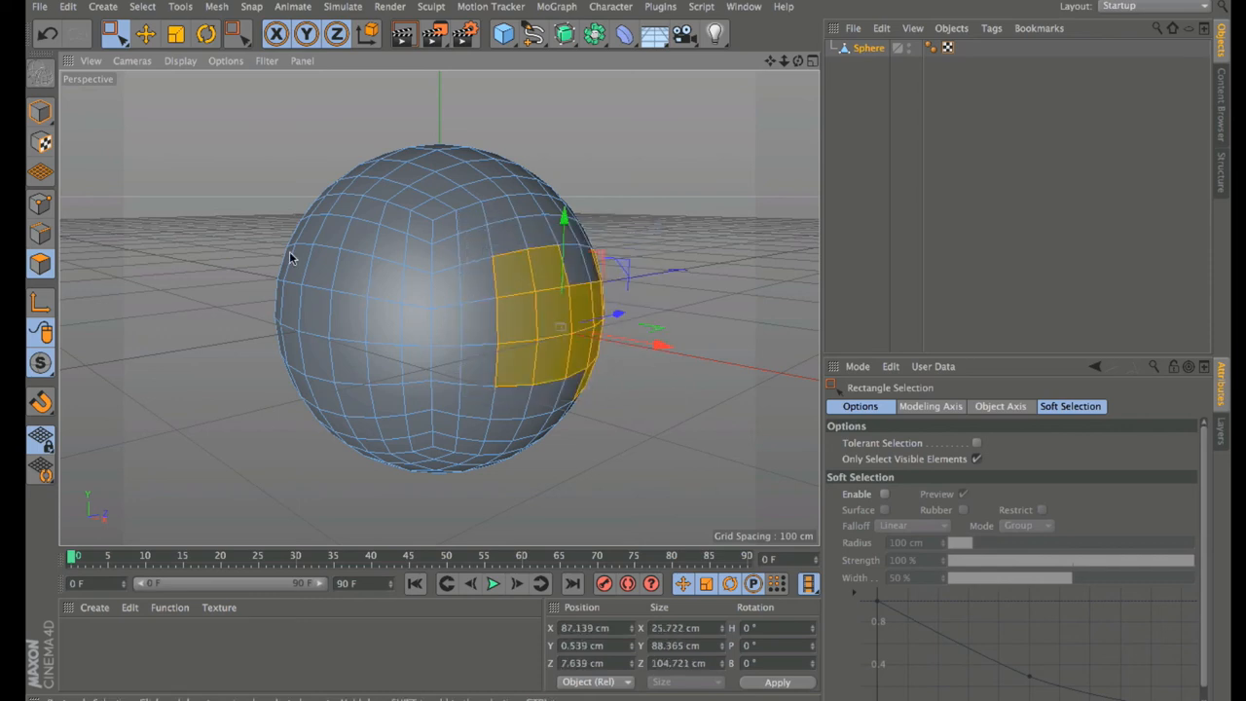
pyautogui.moveTo(239, 238); pyautogui.dragTo(408, 376)
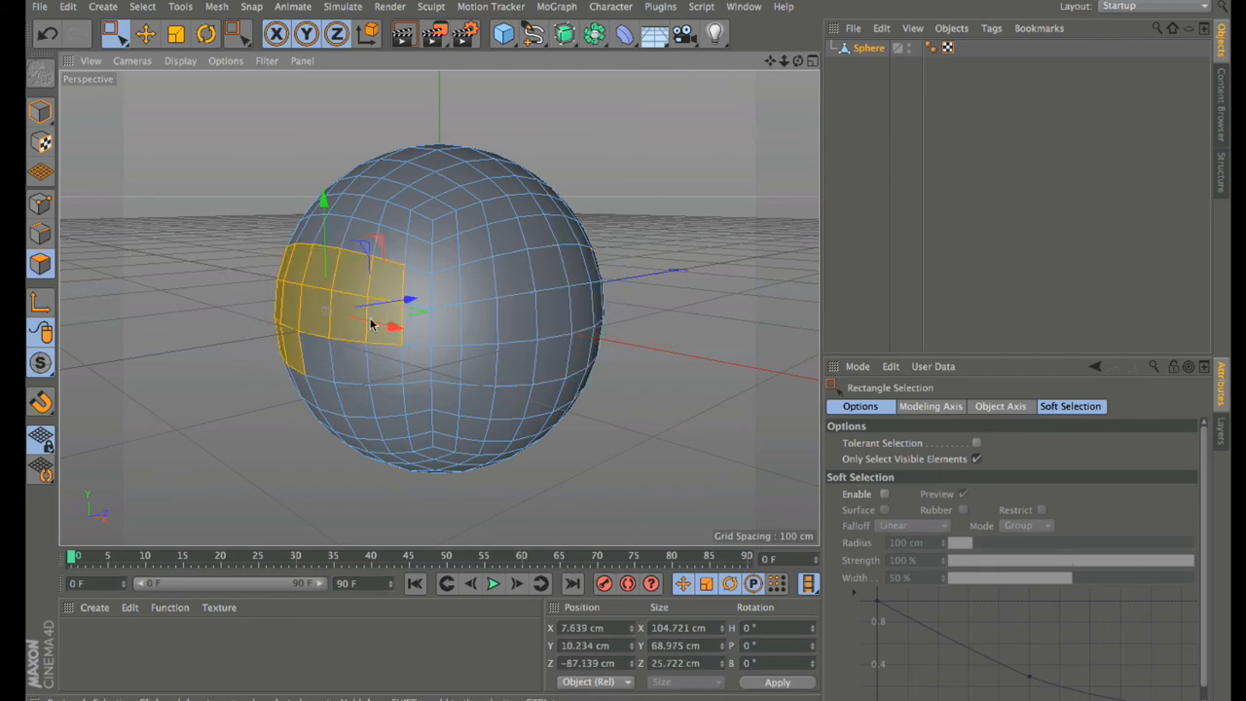
pyautogui.moveTo(260, 237); pyautogui.dragTo(414, 399)
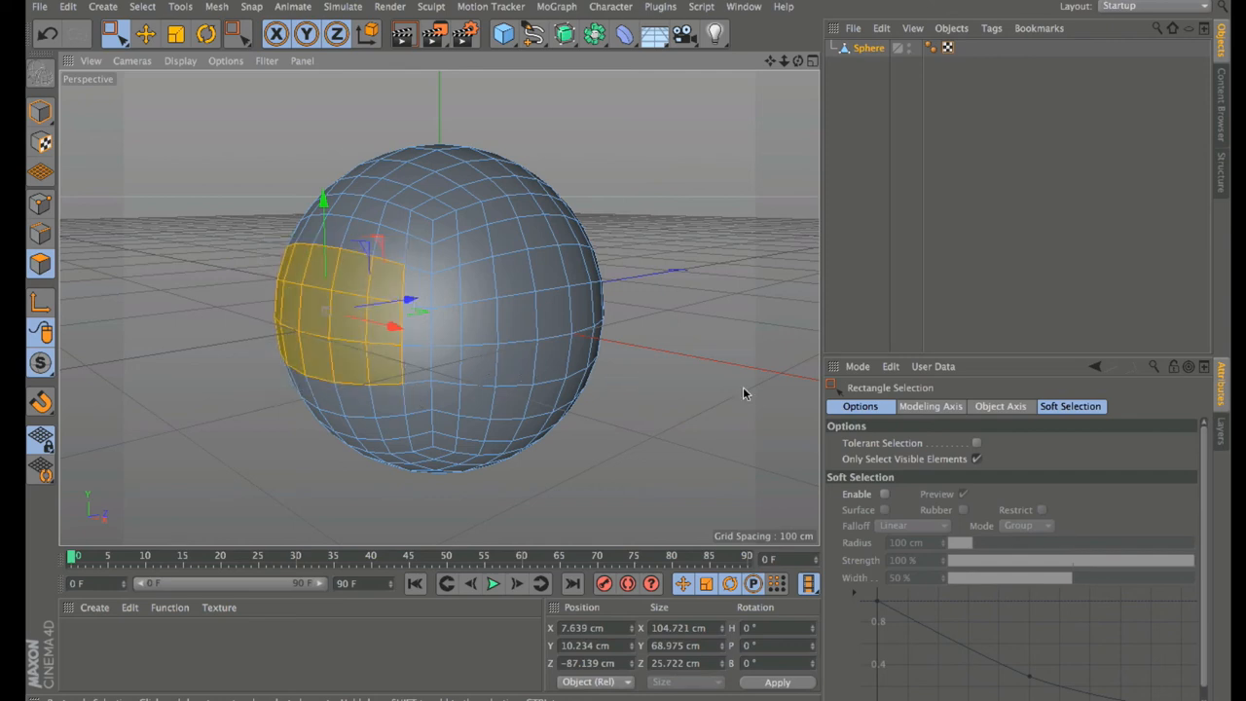
# Step: Enable Tolerant Selection, box-select a larger left-side block, and disable Only Select Visible Elements
pyautogui.click(976, 443)
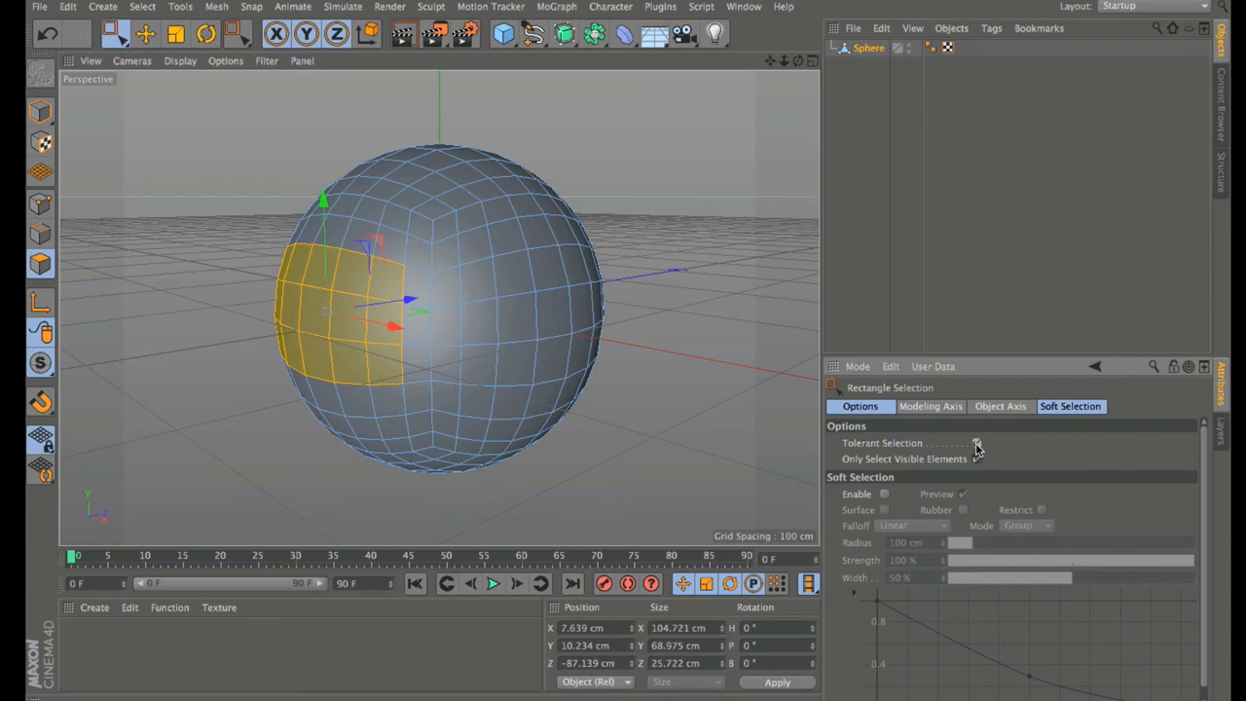
pyautogui.moveTo(243, 252); pyautogui.dragTo(408, 389)
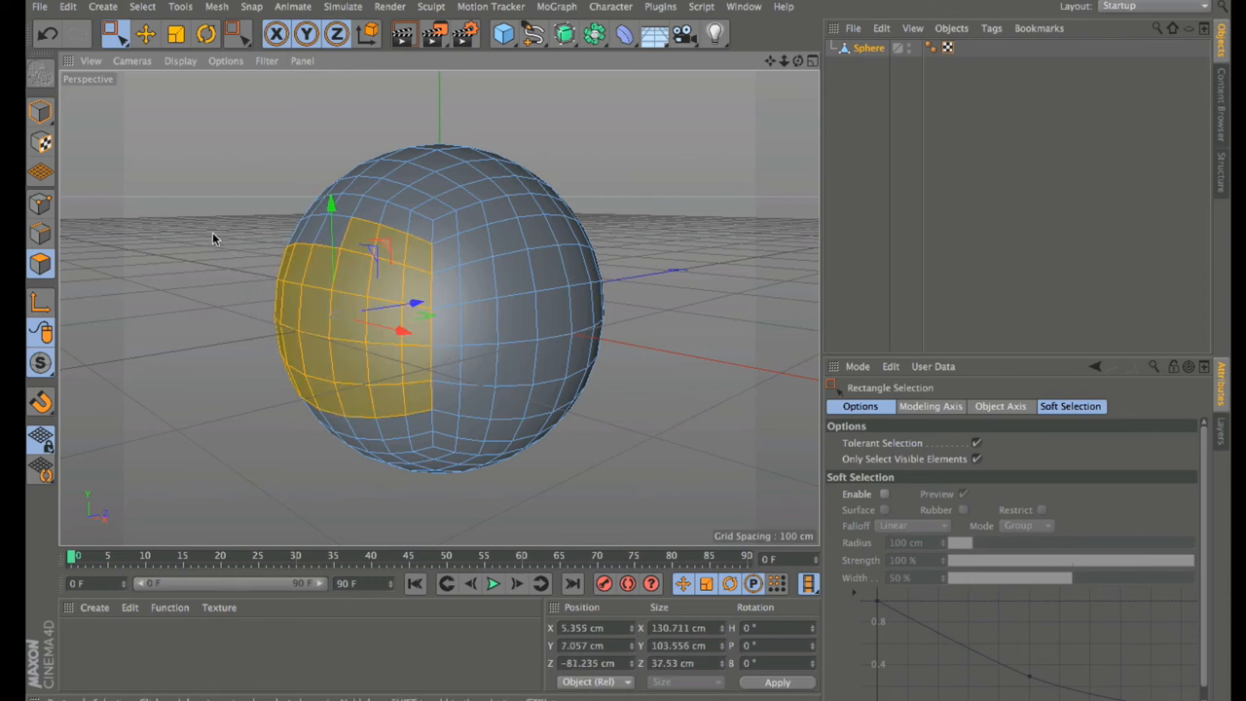
pyautogui.moveTo(219, 224); pyautogui.dragTo(420, 408)
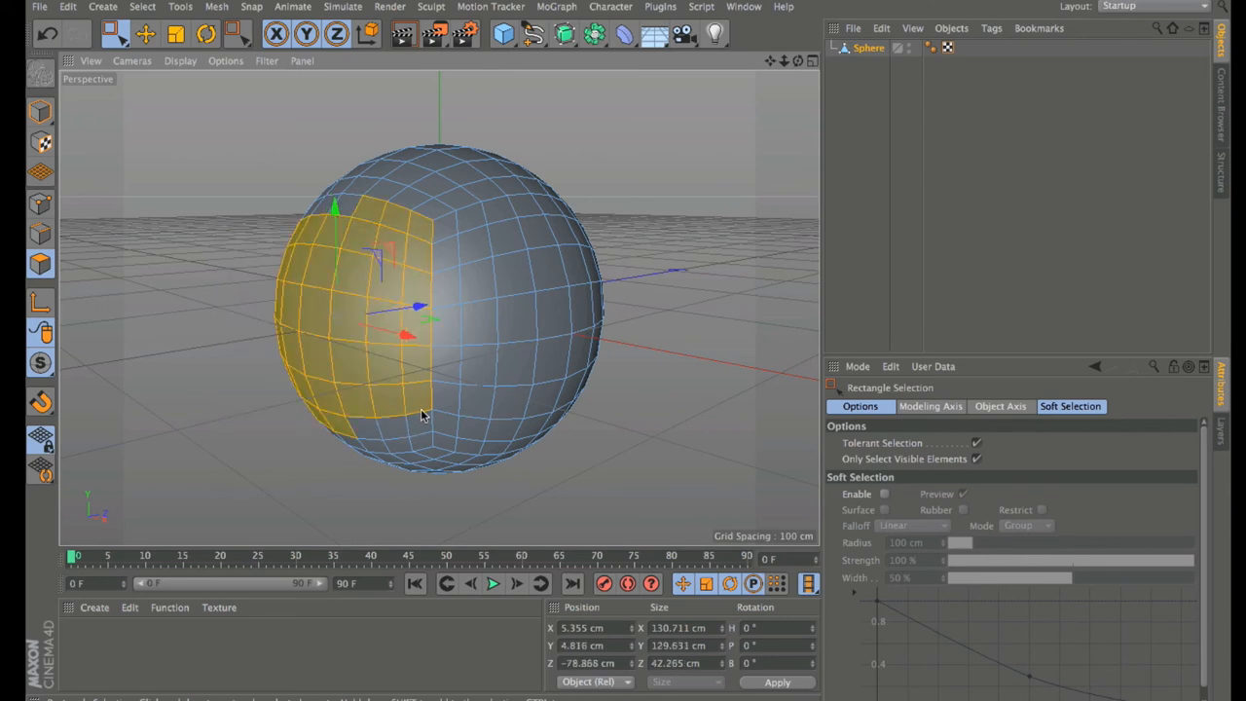
pyautogui.moveTo(797, 61); pyautogui.dragTo(797, 63)
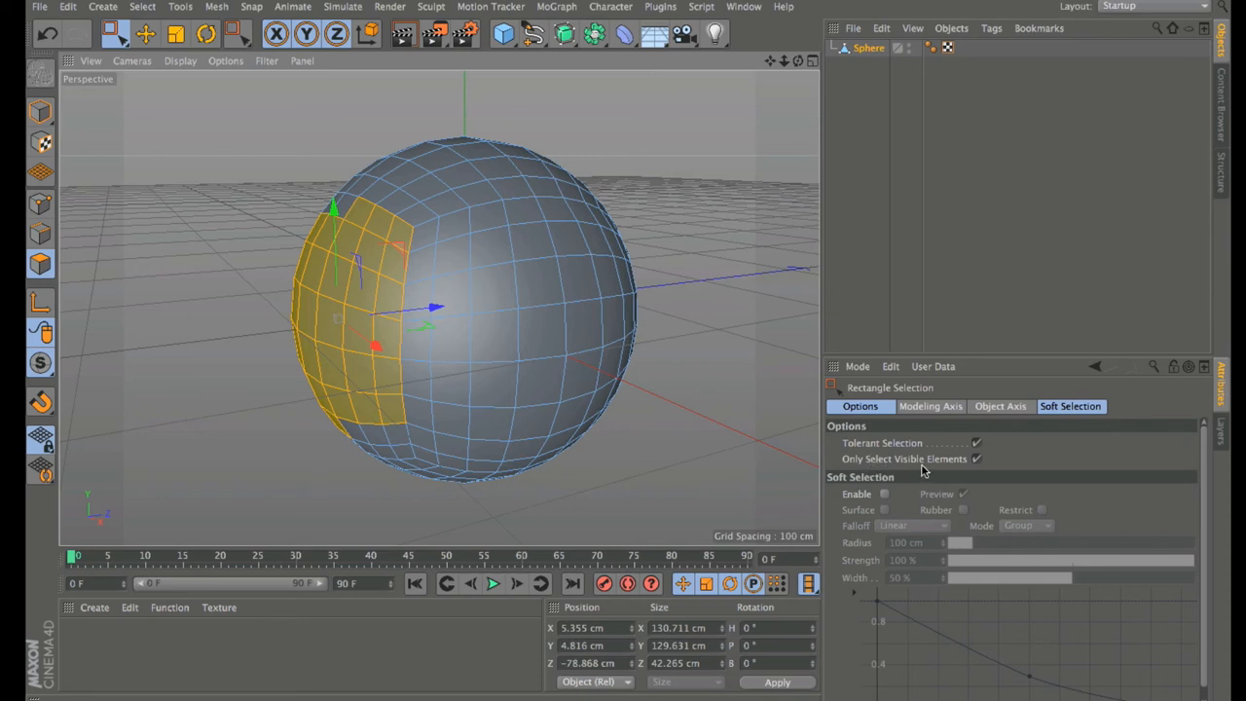
pyautogui.click(977, 458)
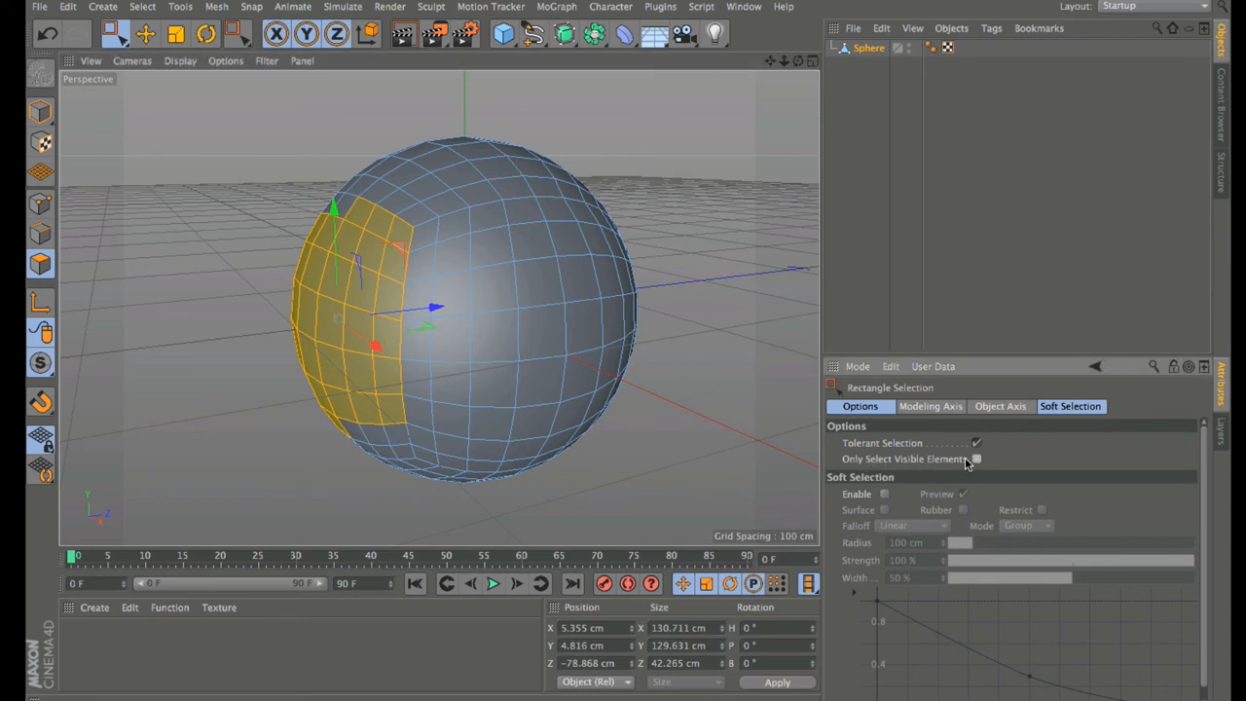
# Step: Box-select a wide polygon band across the whole sphere, back faces included, then switch to Live Selection
pyautogui.moveTo(744, 388); pyautogui.dragTo(212, 234)
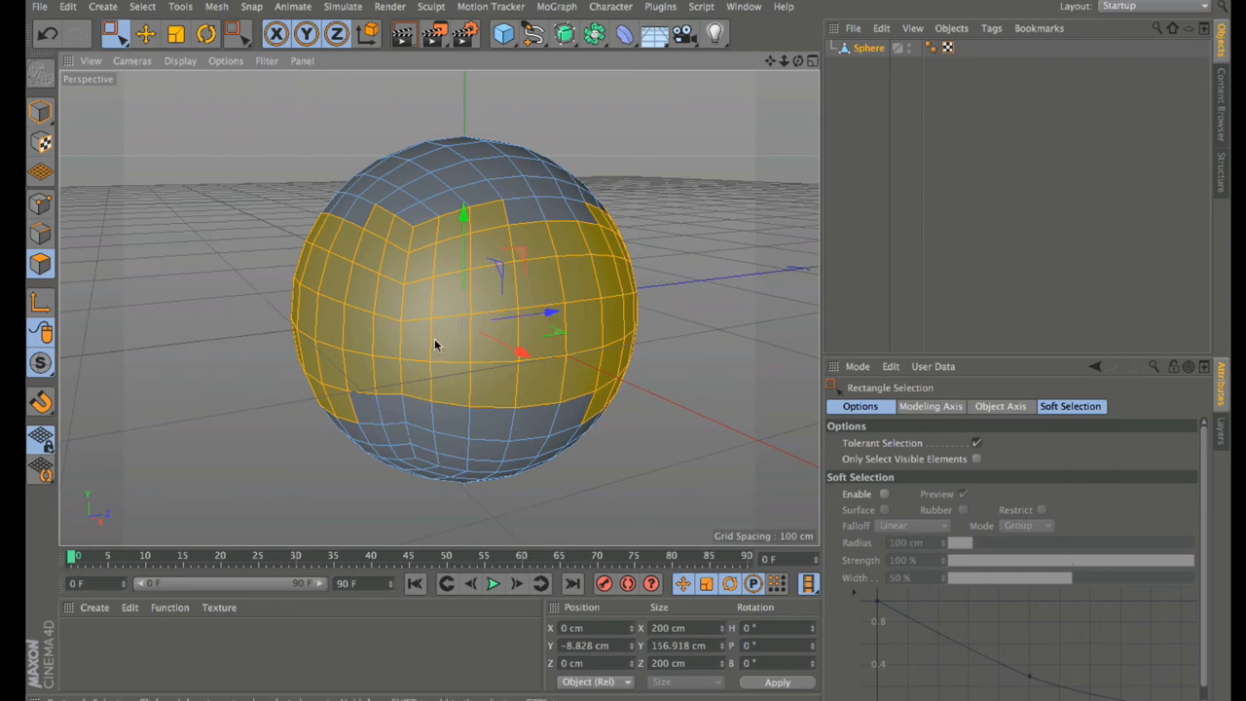
pyautogui.moveTo(798, 61); pyautogui.dragTo(794, 92)
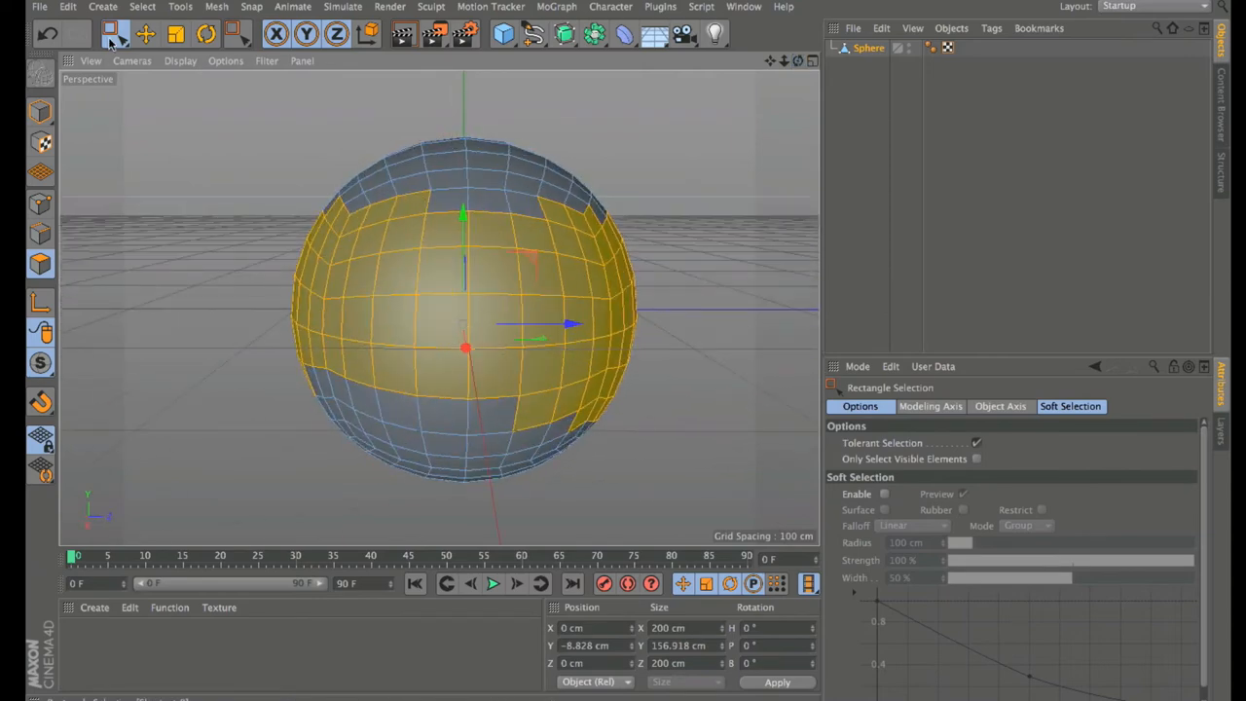
pyautogui.moveTo(112, 42); pyautogui.dragTo(167, 55)
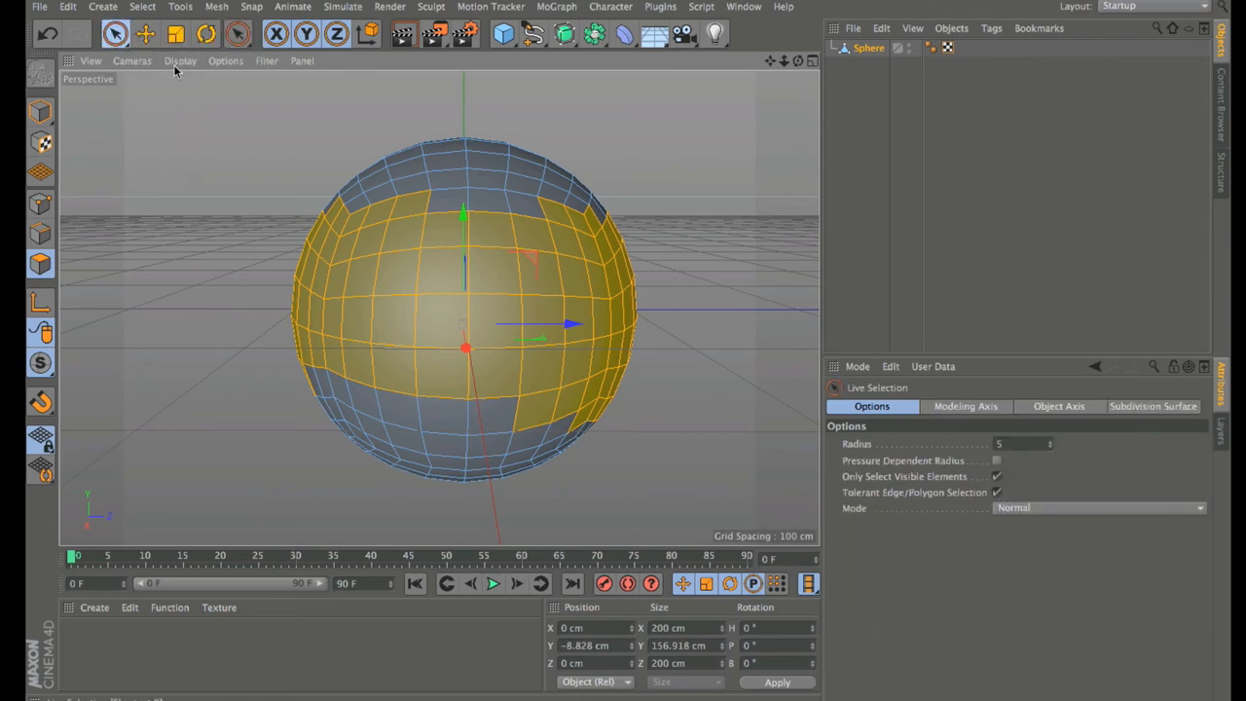
# Step: Pick a polygon on each side of the sphere and turn off Only Select Visible Elements
pyautogui.click(696, 200)
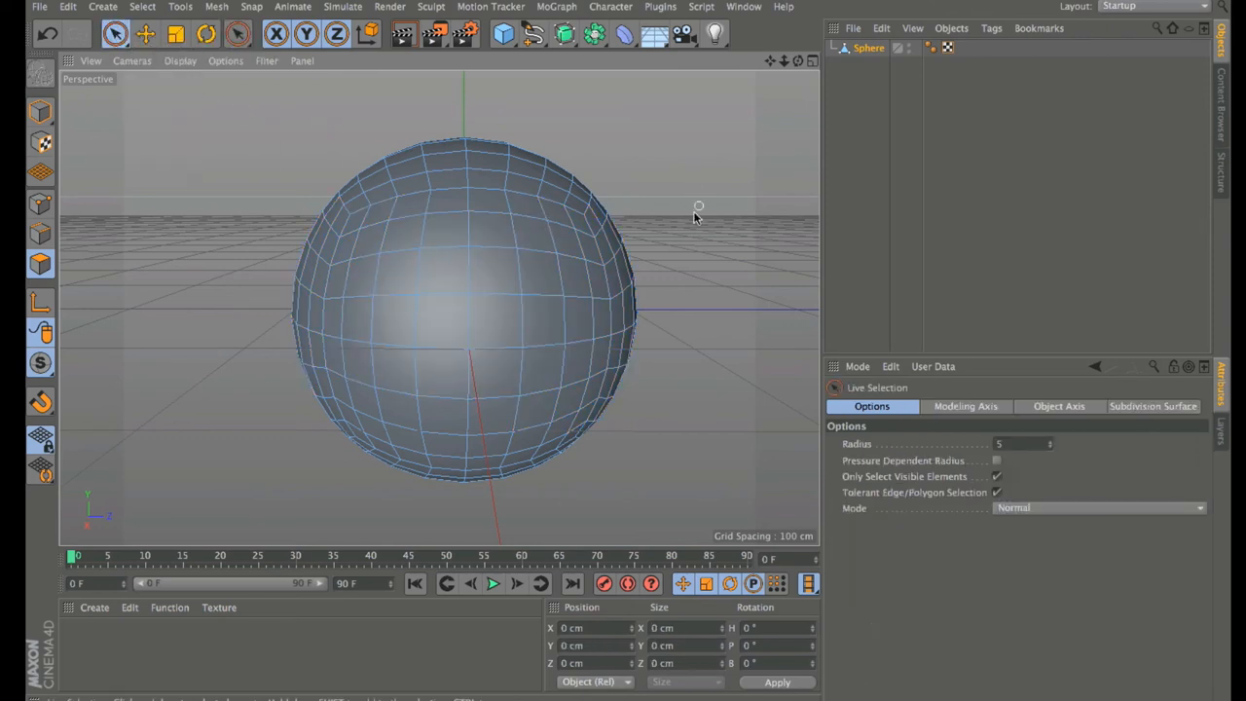
pyautogui.click(543, 282)
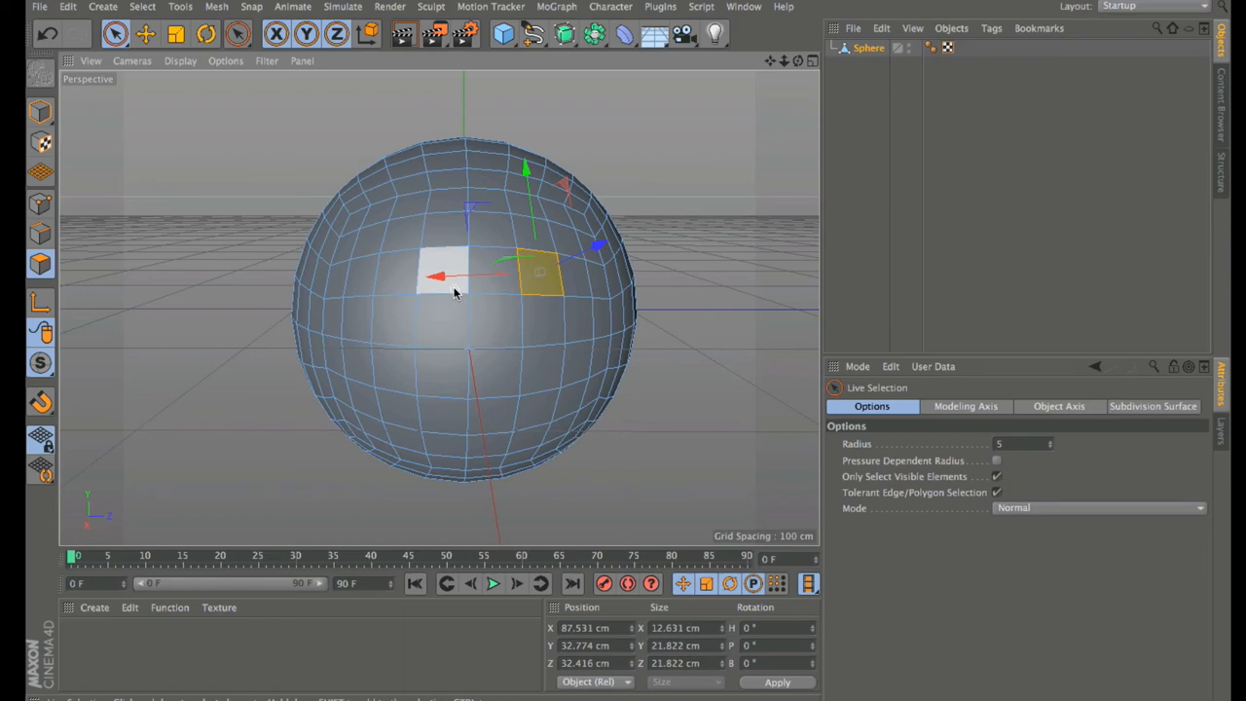
pyautogui.keyDown('shift'); pyautogui.click(399, 278); pyautogui.keyUp('shift')
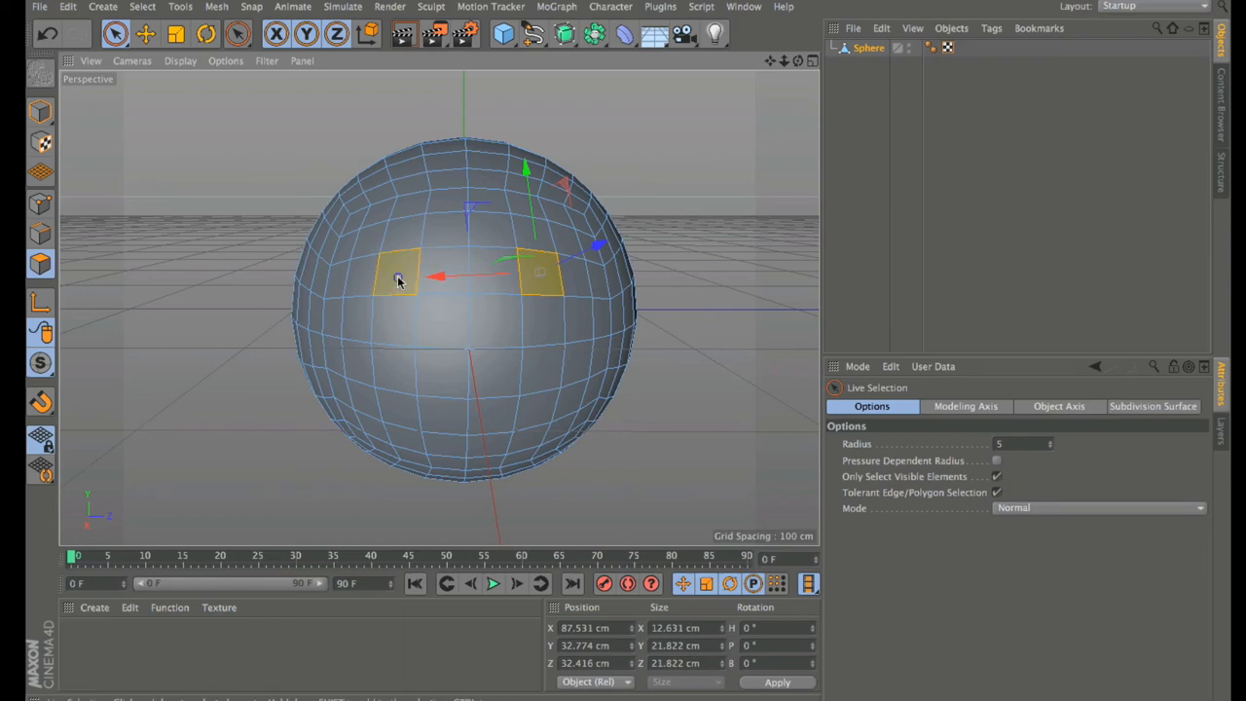
pyautogui.moveTo(798, 62); pyautogui.dragTo(711, 68)
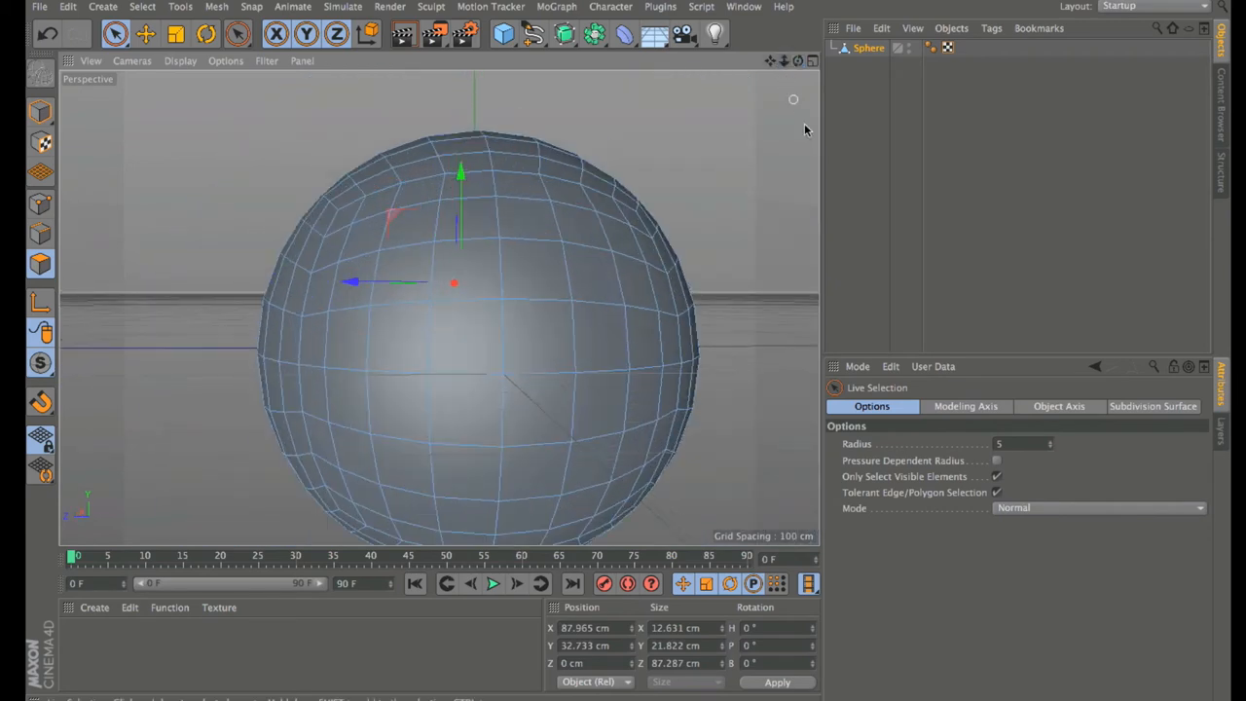
pyautogui.click(995, 477)
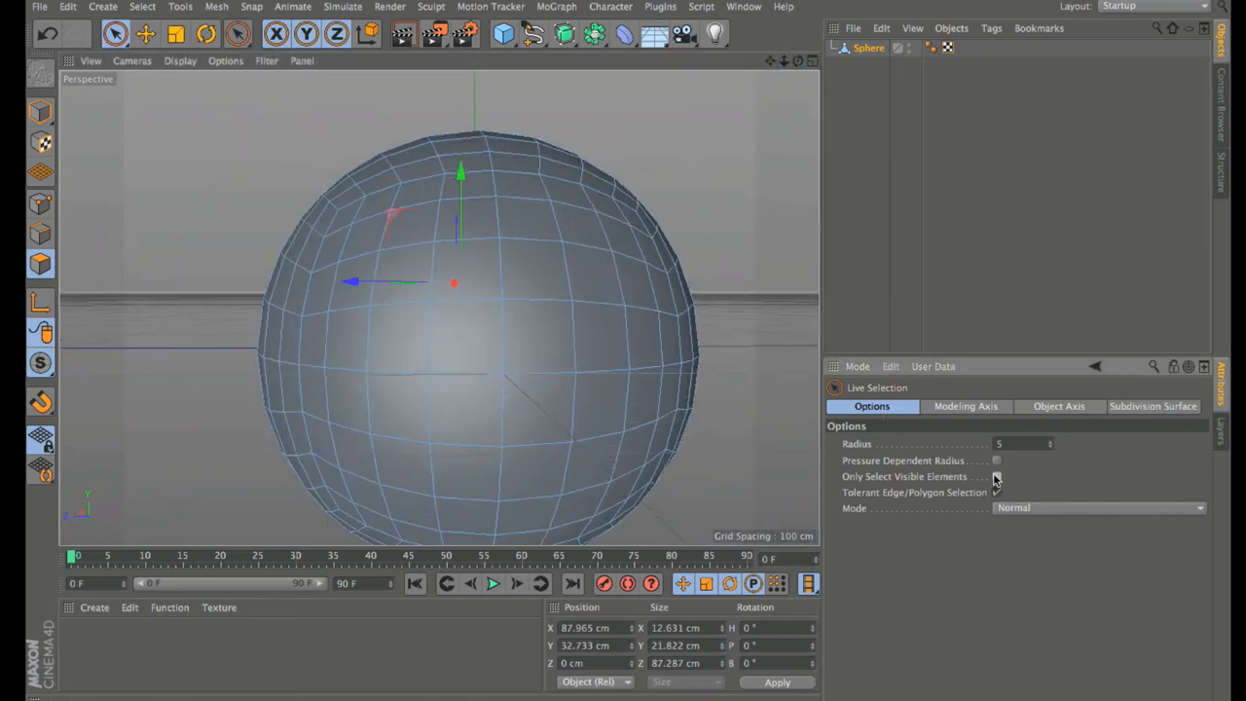
# Step: Reselect just two matching polygons on the sphere's upper right and left sides
pyautogui.click(804, 304)
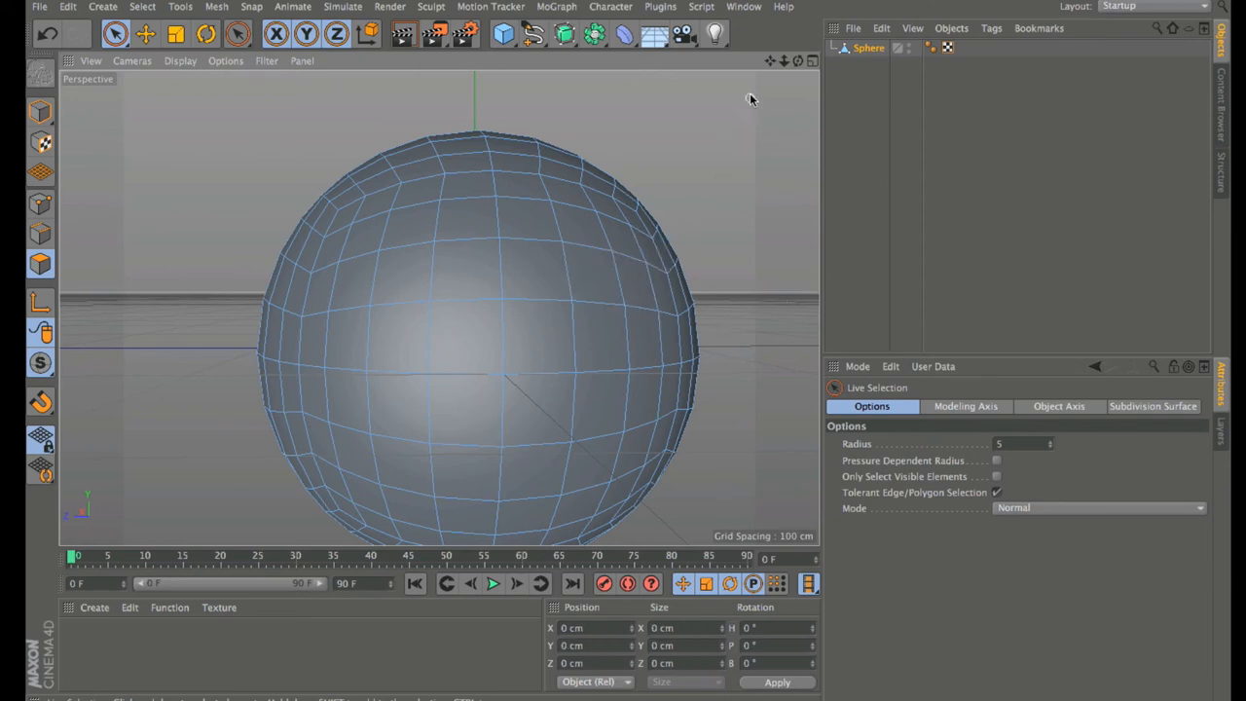
pyautogui.moveTo(797, 60); pyautogui.dragTo(779, 68)
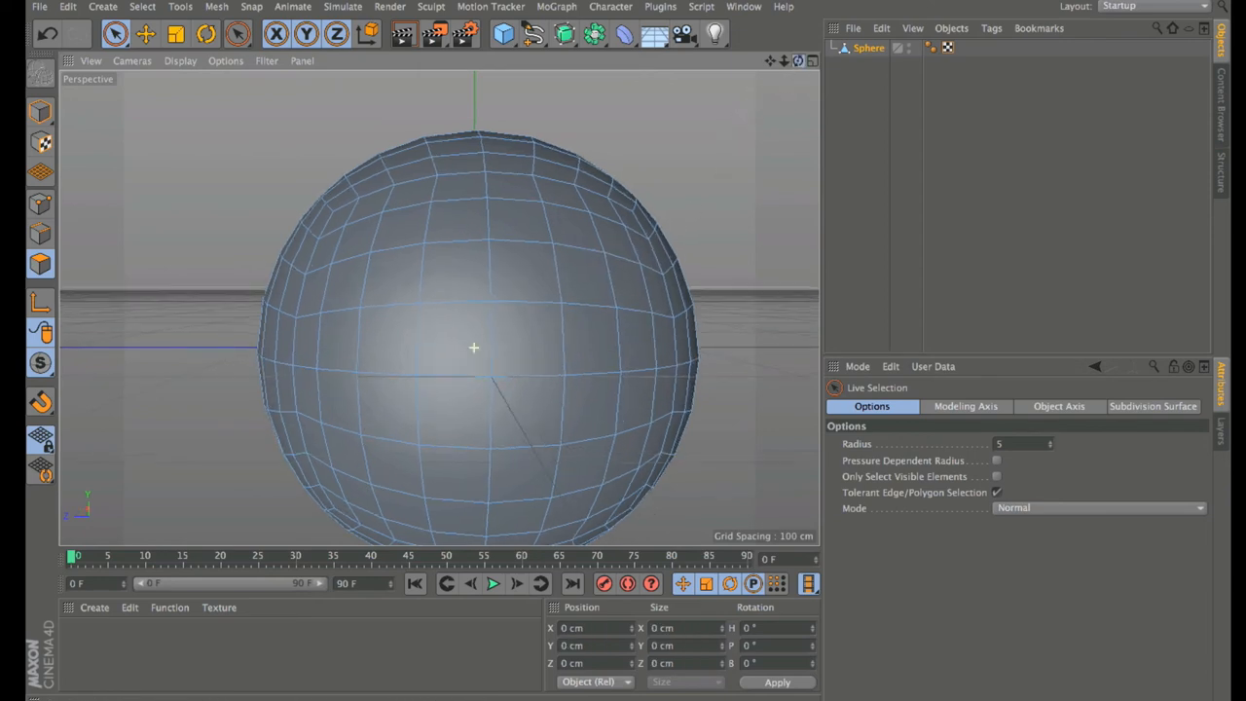
pyautogui.click(588, 290)
pyautogui.keyDown('shift'); pyautogui.click(401, 278); pyautogui.keyUp('shift')
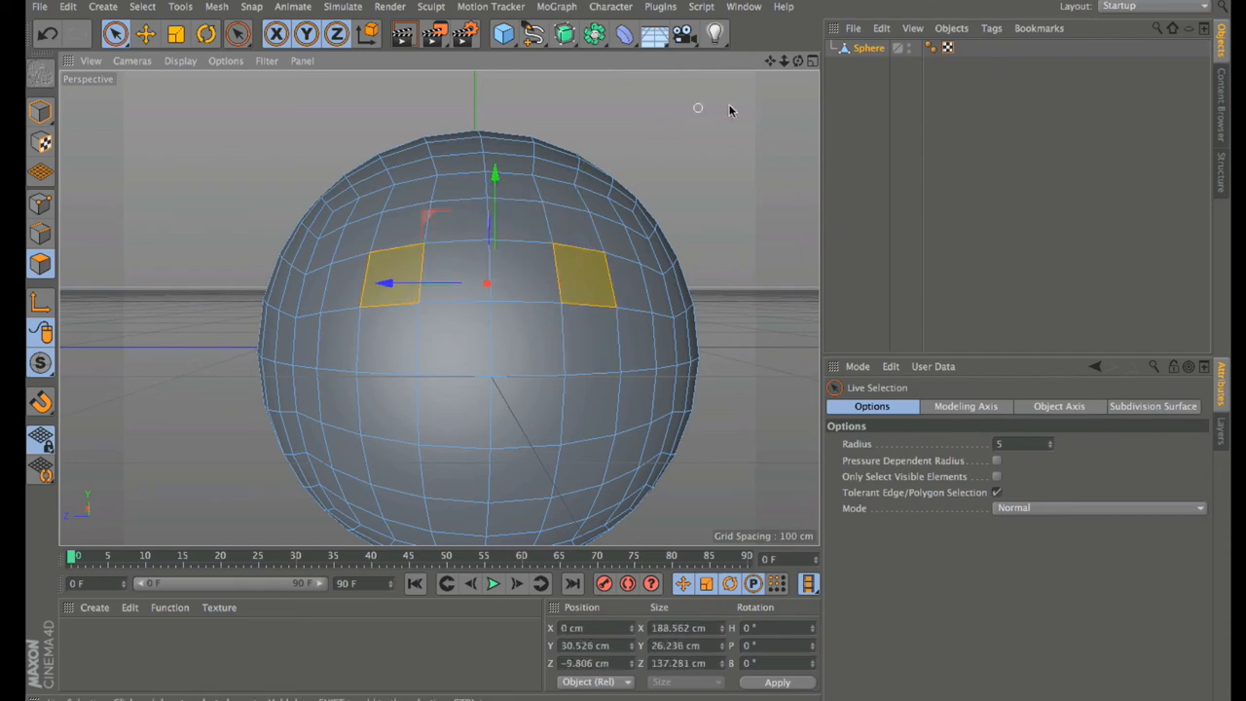
pyautogui.moveTo(798, 60)
pyautogui.mouseDown()
pyautogui.moveTo(643, 76)
pyautogui.moveTo(545, 57)
pyautogui.moveTo(526, 76)
pyautogui.moveTo(536, 117)
pyautogui.moveTo(584, 97)
pyautogui.moveTo(815, 66)
pyautogui.mouseUp()
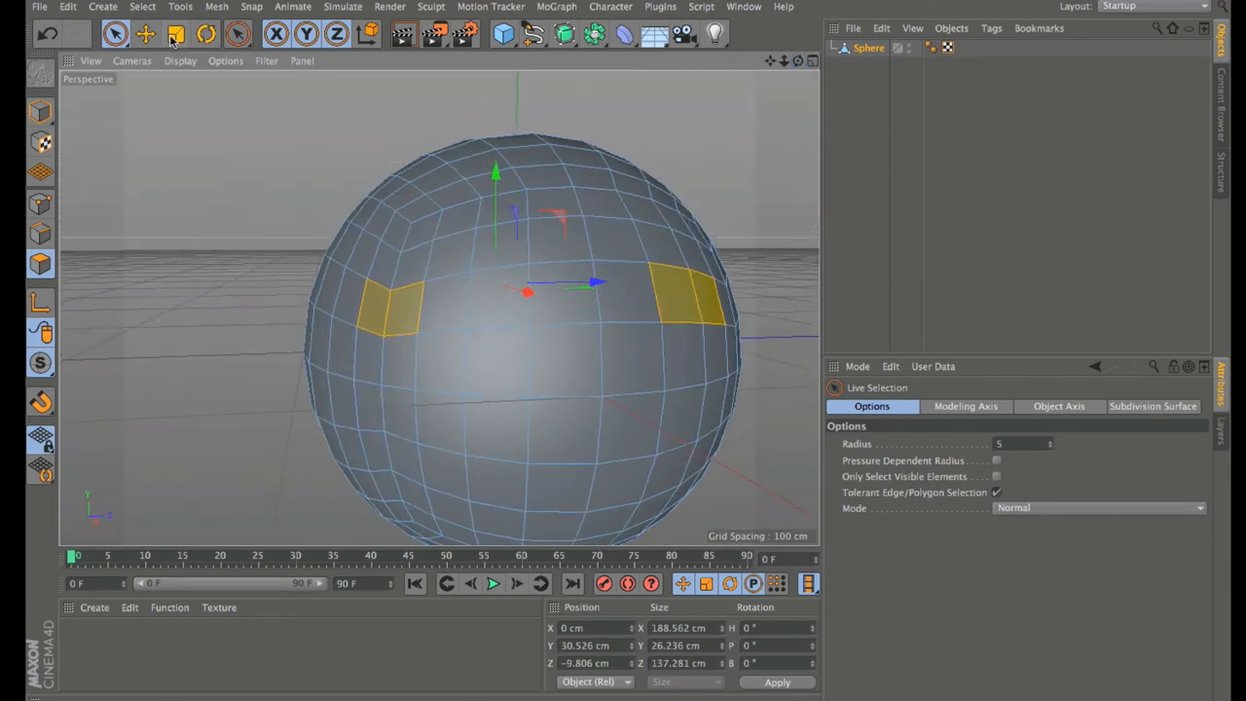
pyautogui.click(113, 35)
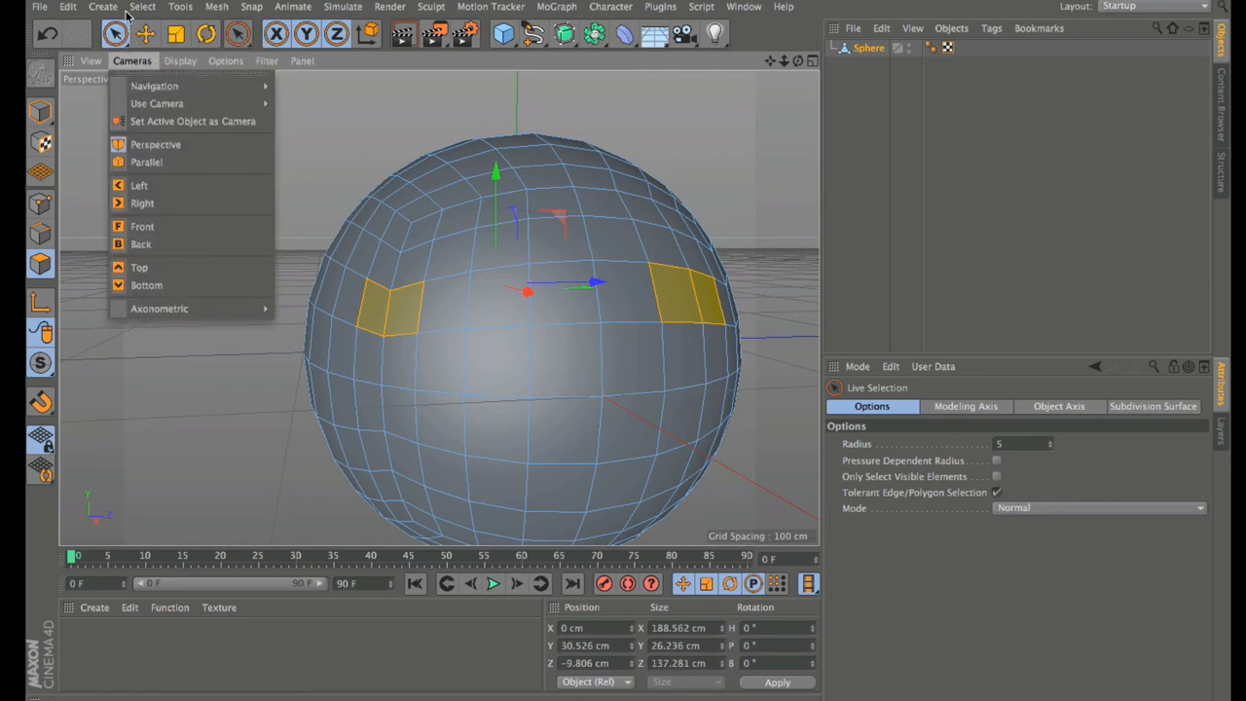
# Step: Browse the selection tools in the toolbar flyout
pyautogui.click(114, 35)
pyautogui.click(116, 42)
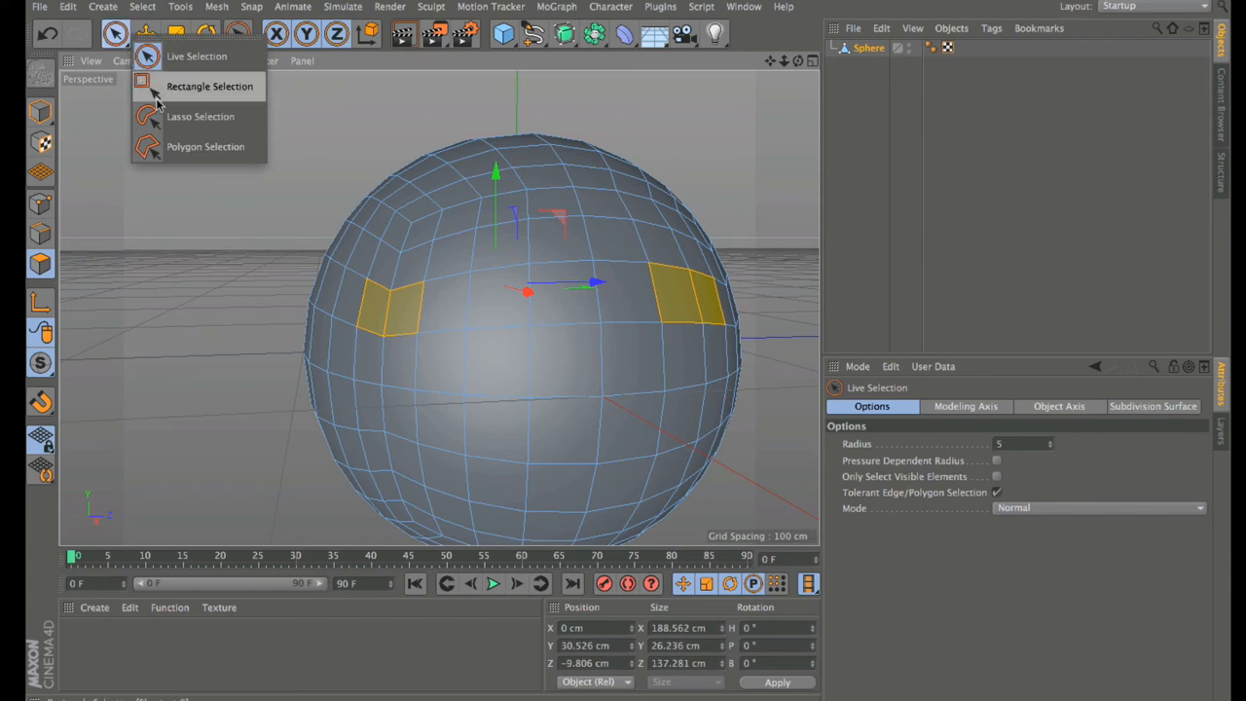
pyautogui.click(121, 39)
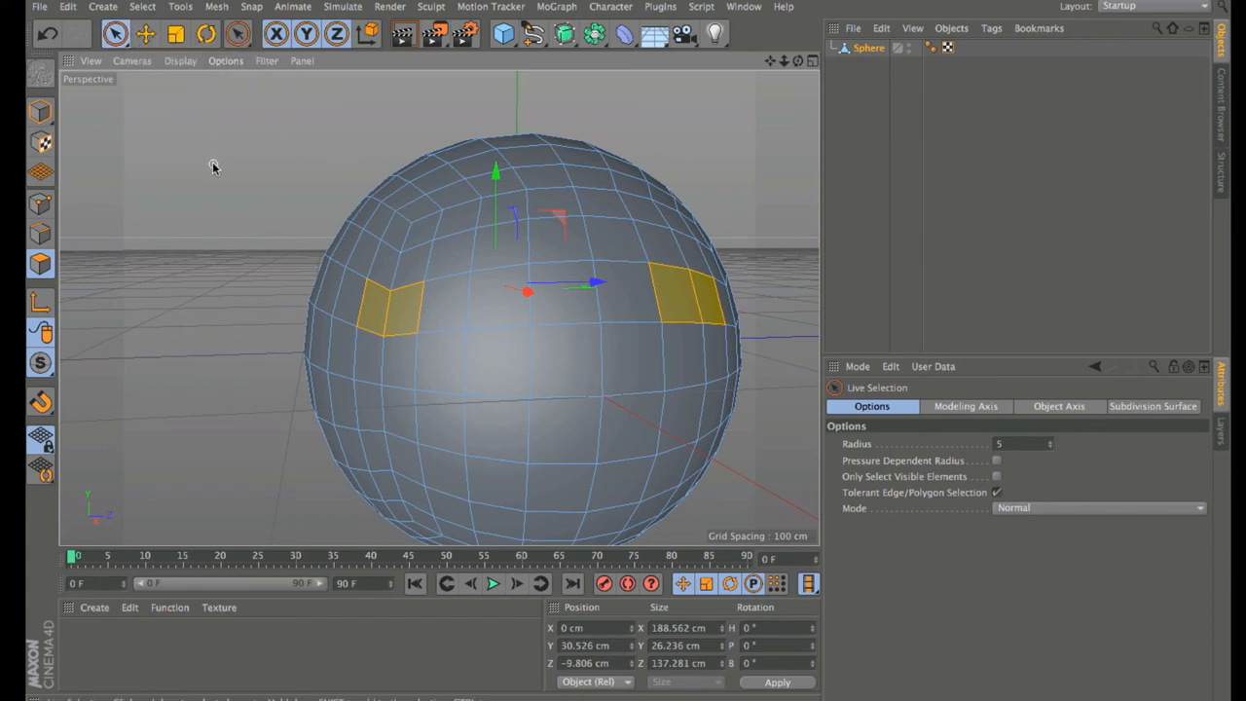
# Step: Bring up the V popup menu and show its Select submenu
pyautogui.press('v')
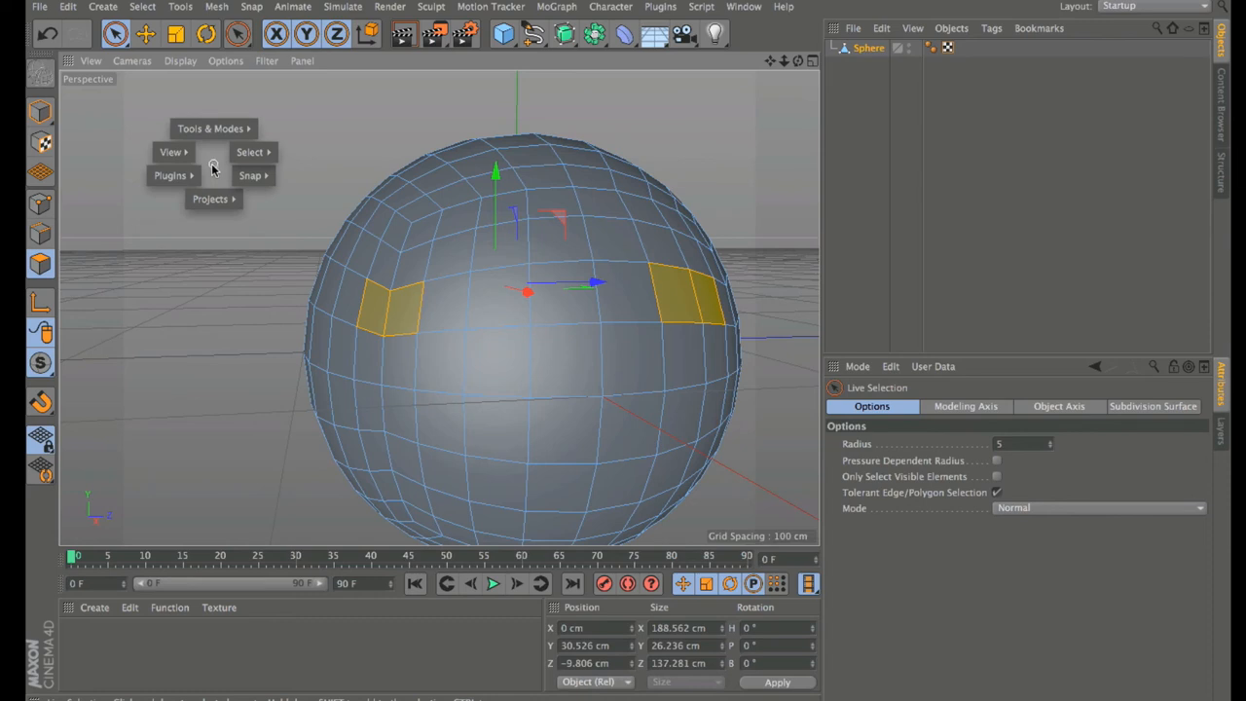
pyautogui.moveTo(205, 128)
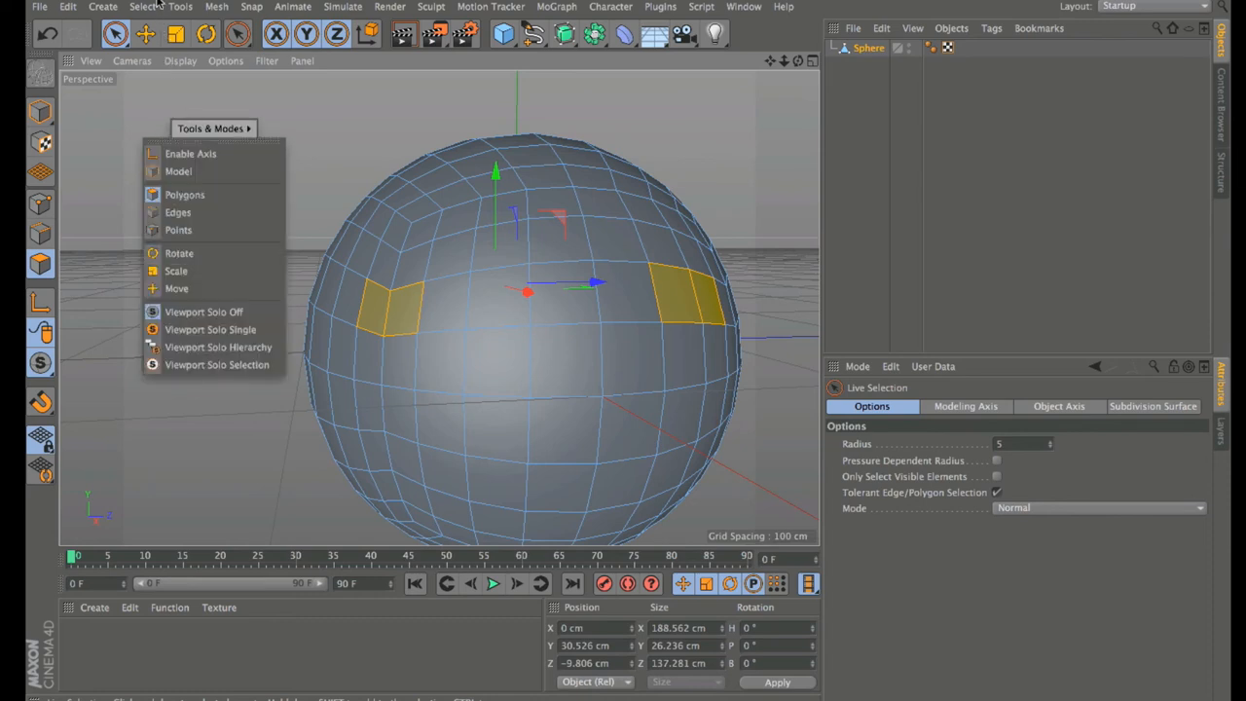
pyautogui.click(300, 134)
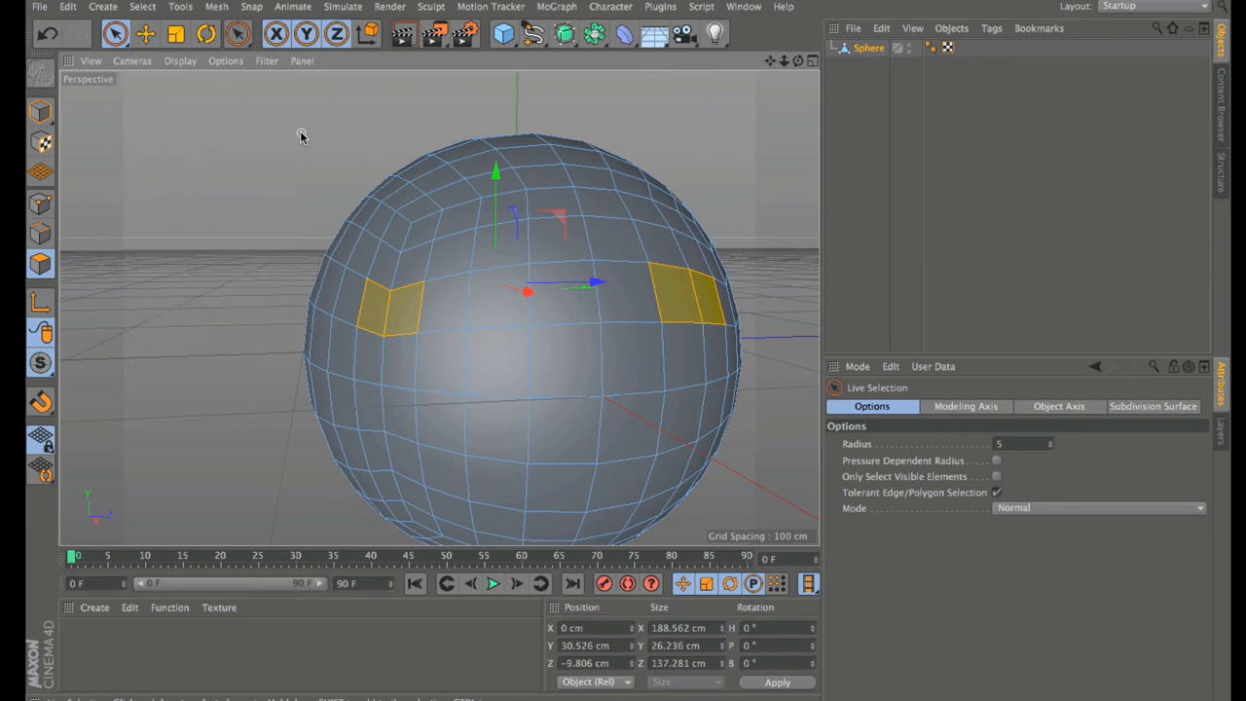
pyautogui.press('v')
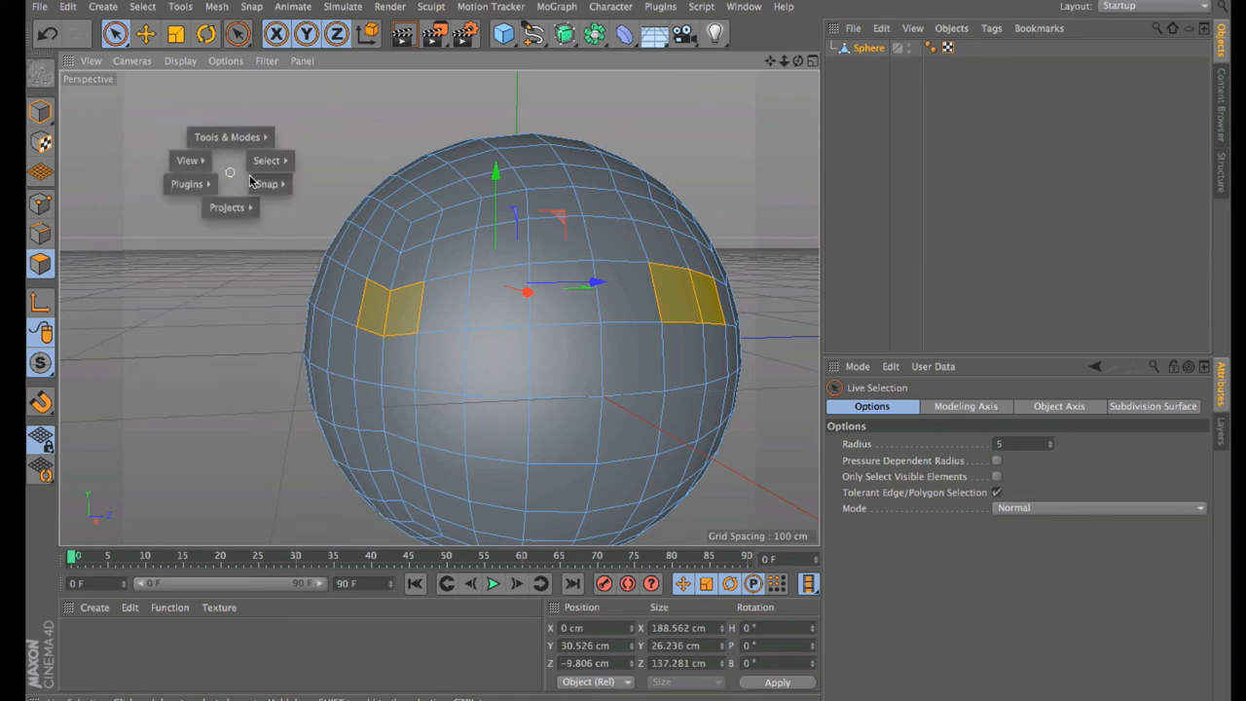
pyautogui.moveTo(259, 170)
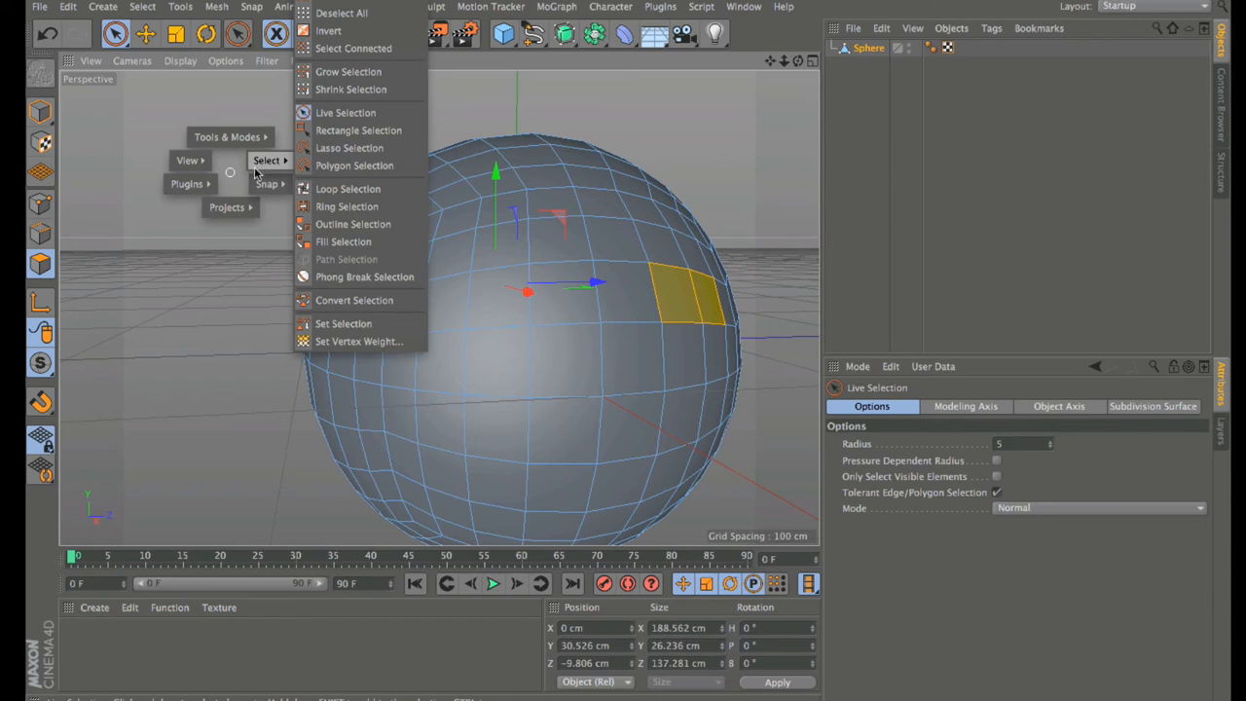
# Step: Loop-select the horizontal polygon ring around the sphere's upper half and orbit to verify it
pyautogui.click(321, 189)
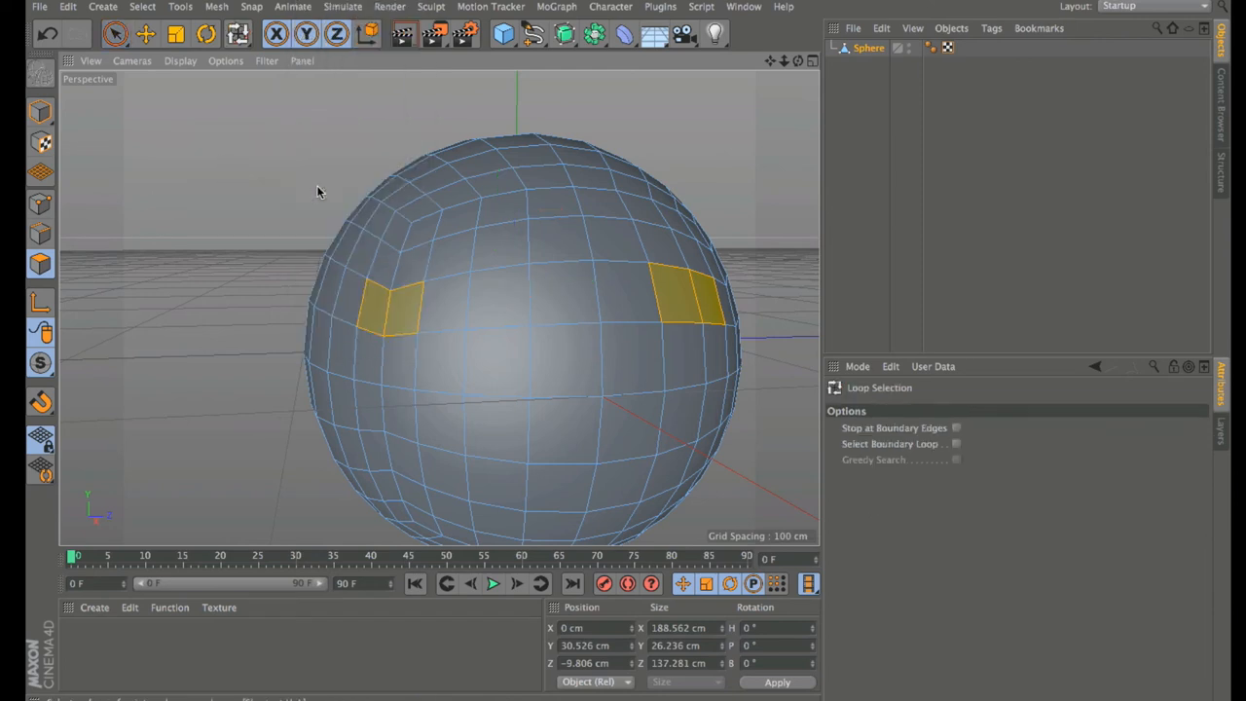
pyautogui.click(540, 242)
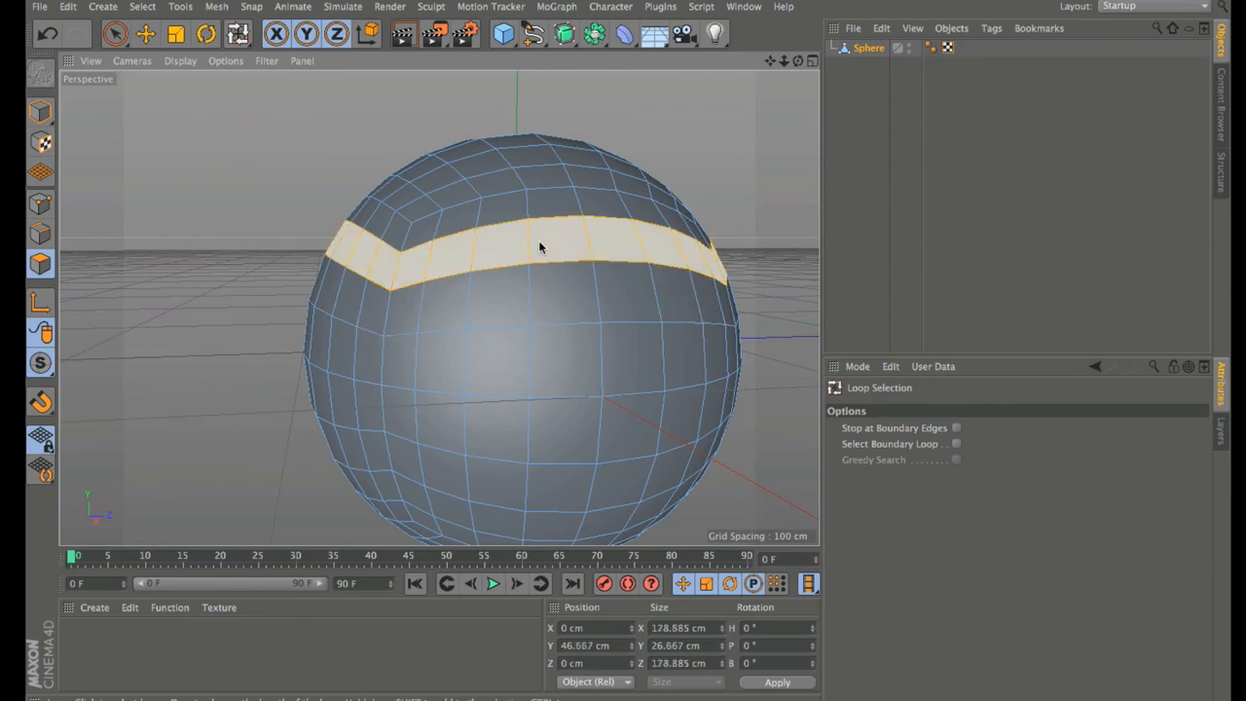
pyautogui.moveTo(798, 62); pyautogui.dragTo(806, 97)
pyautogui.keyDown('alt'); pyautogui.moveTo(515, 251); pyautogui.dragTo(796, 65); pyautogui.keyUp('alt')
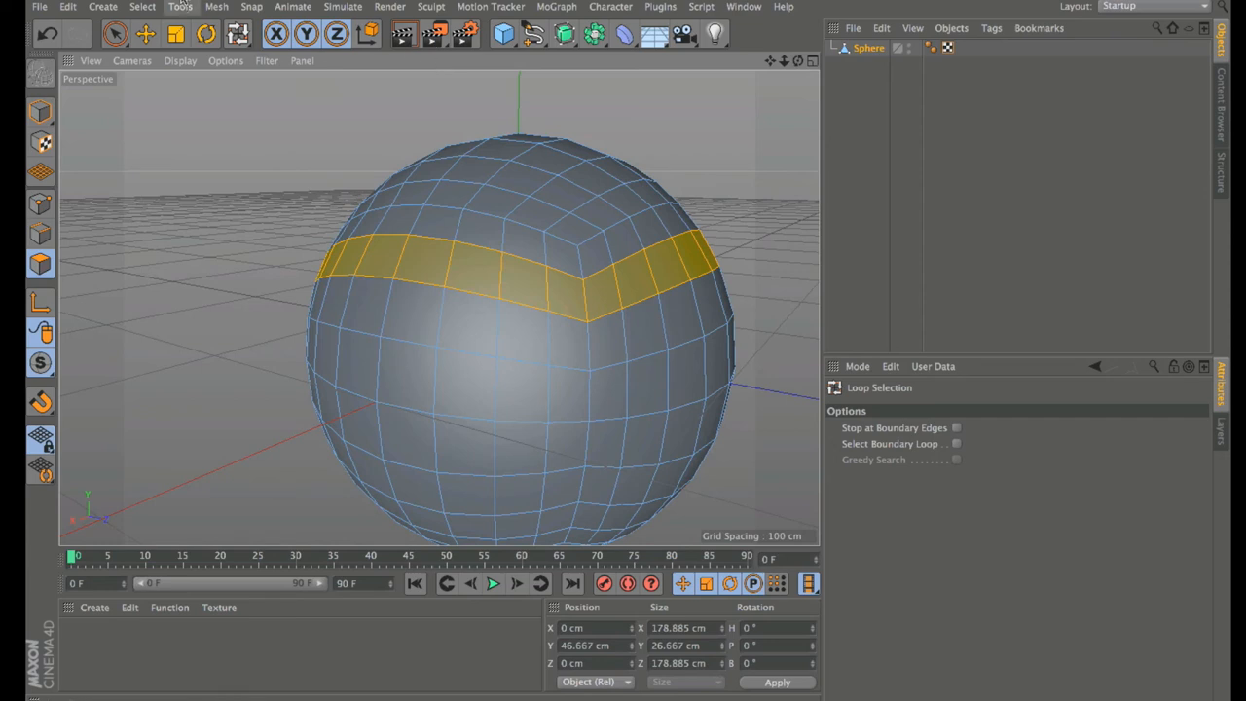
# Step: Choose Select > Fill Selection from the V popup menu
pyautogui.press('v')
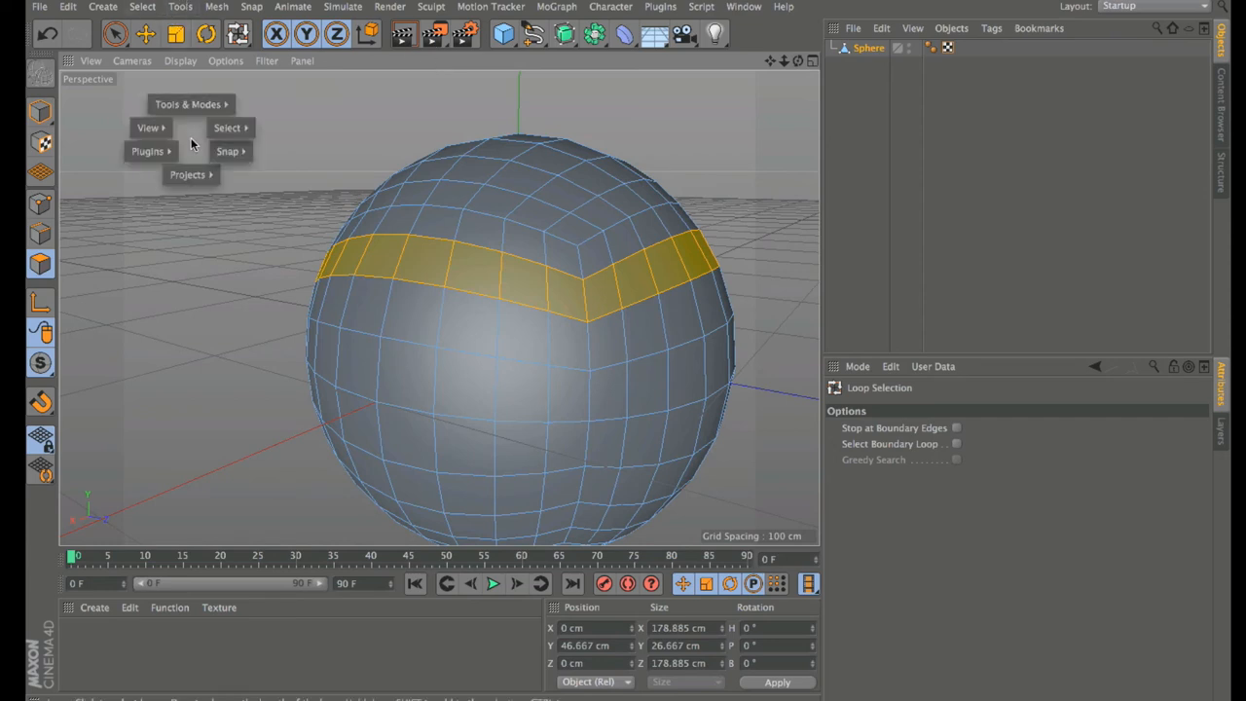
pyautogui.moveTo(227, 127)
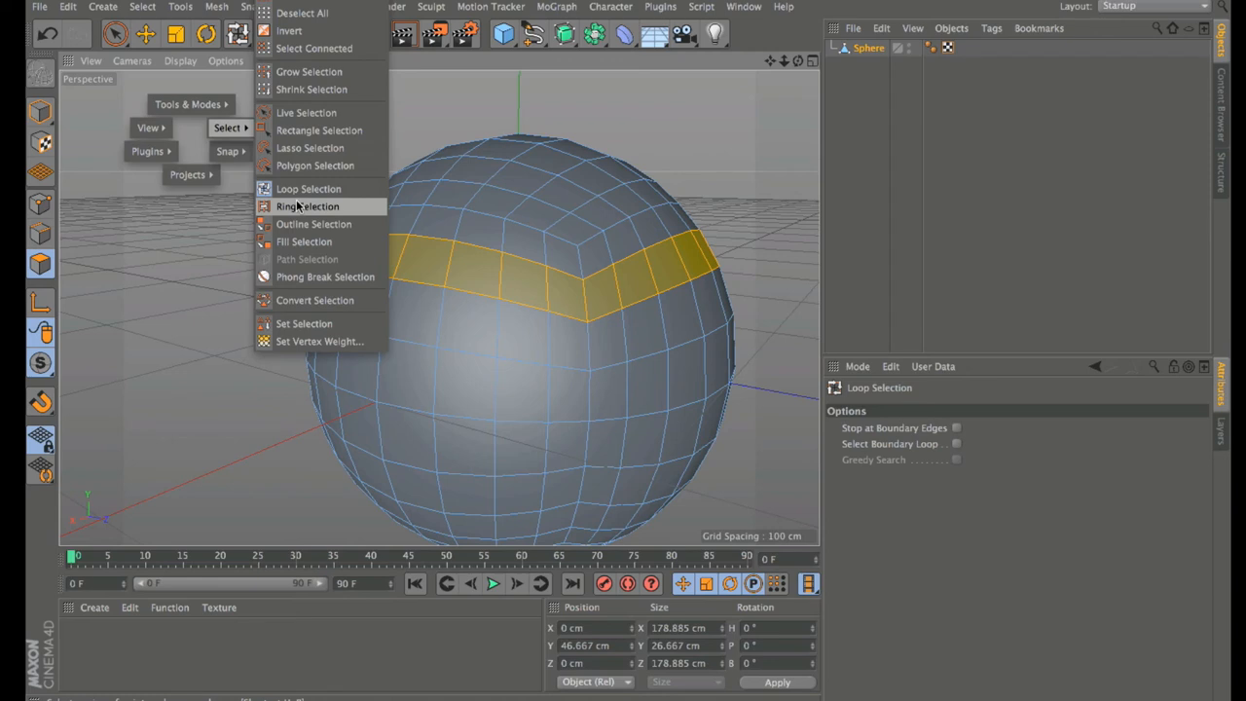
pyautogui.click(304, 242)
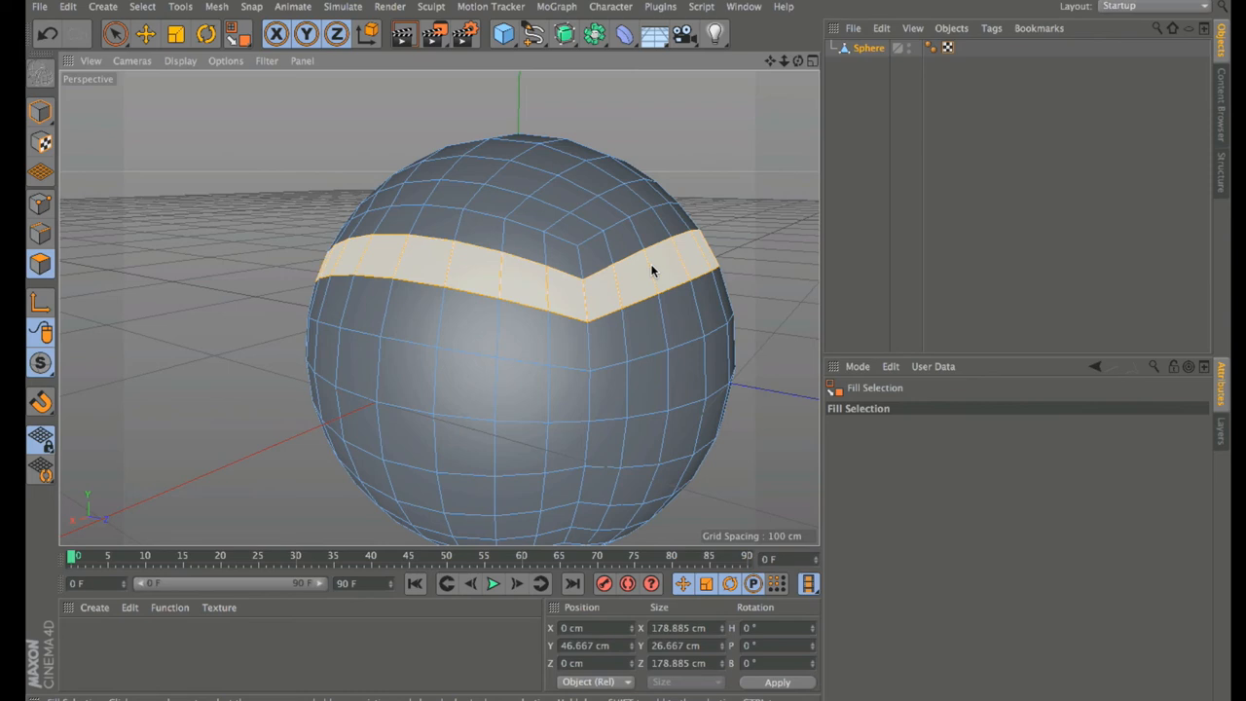
# Step: Fill-select the sphere's top cap, then grow the selection by one ring via the V menu
pyautogui.click(589, 211)
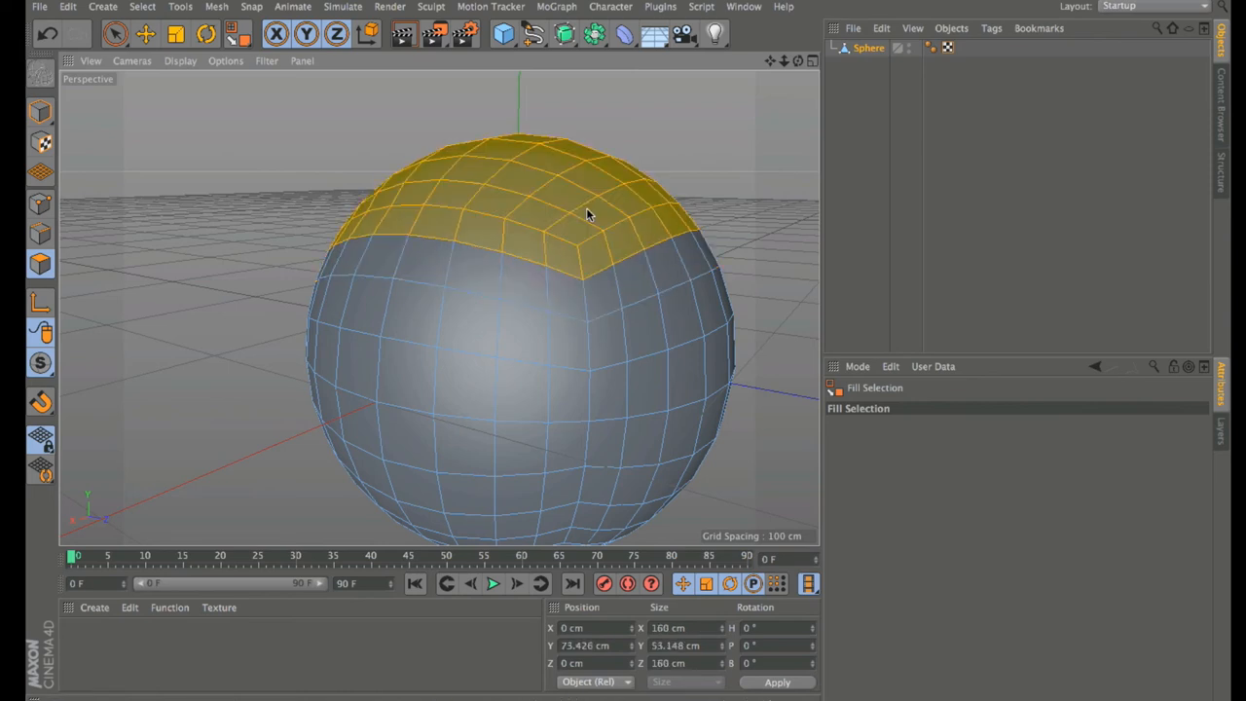
pyautogui.moveTo(798, 61); pyautogui.dragTo(787, 86)
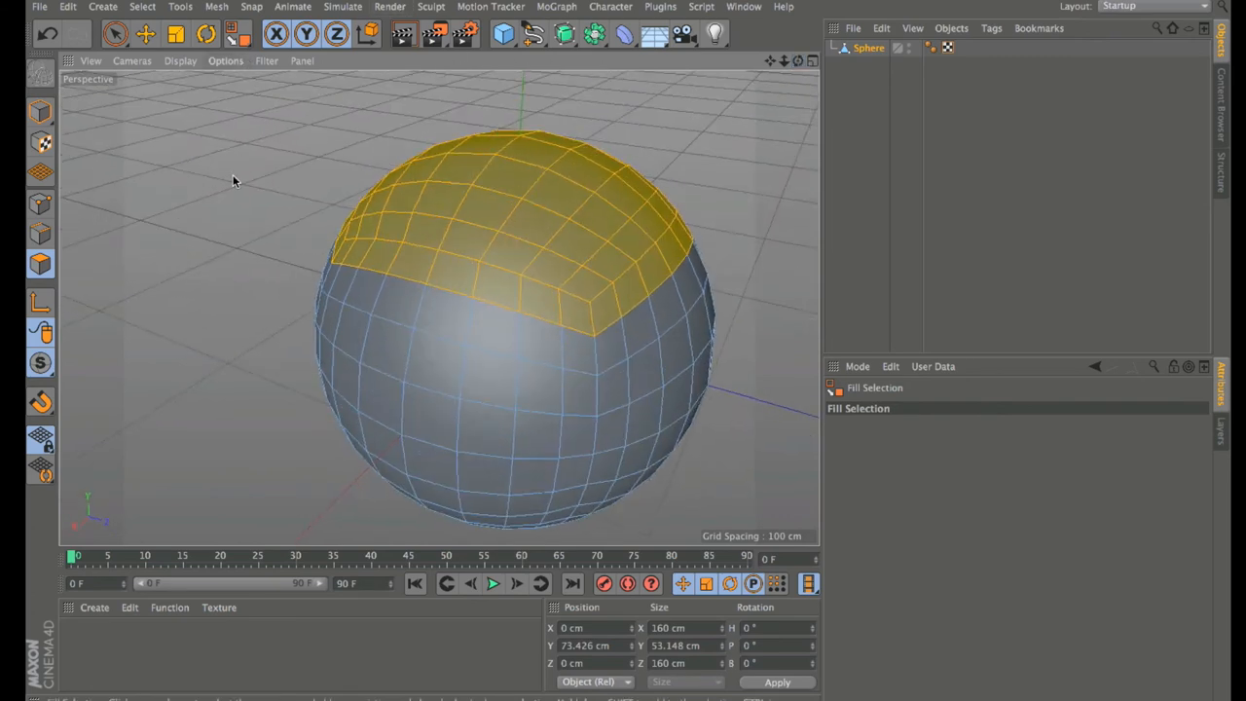
pyautogui.press('v')
pyautogui.moveTo(271, 166)
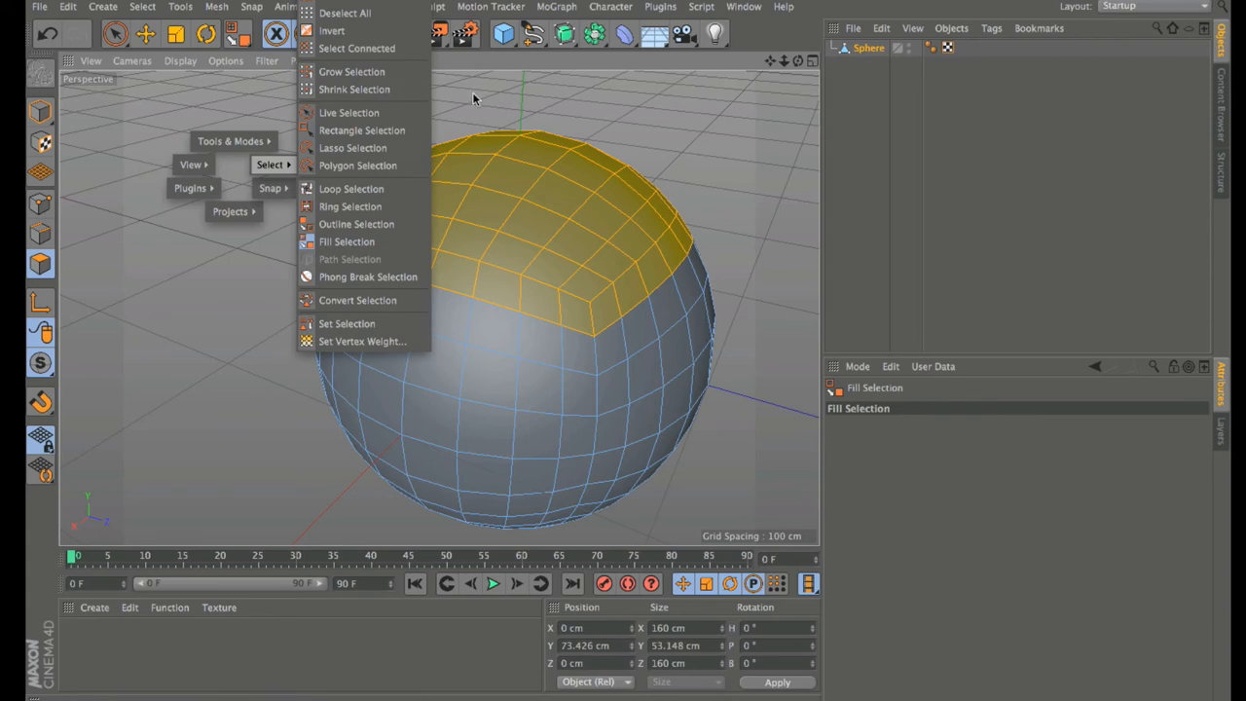
pyautogui.click(379, 72)
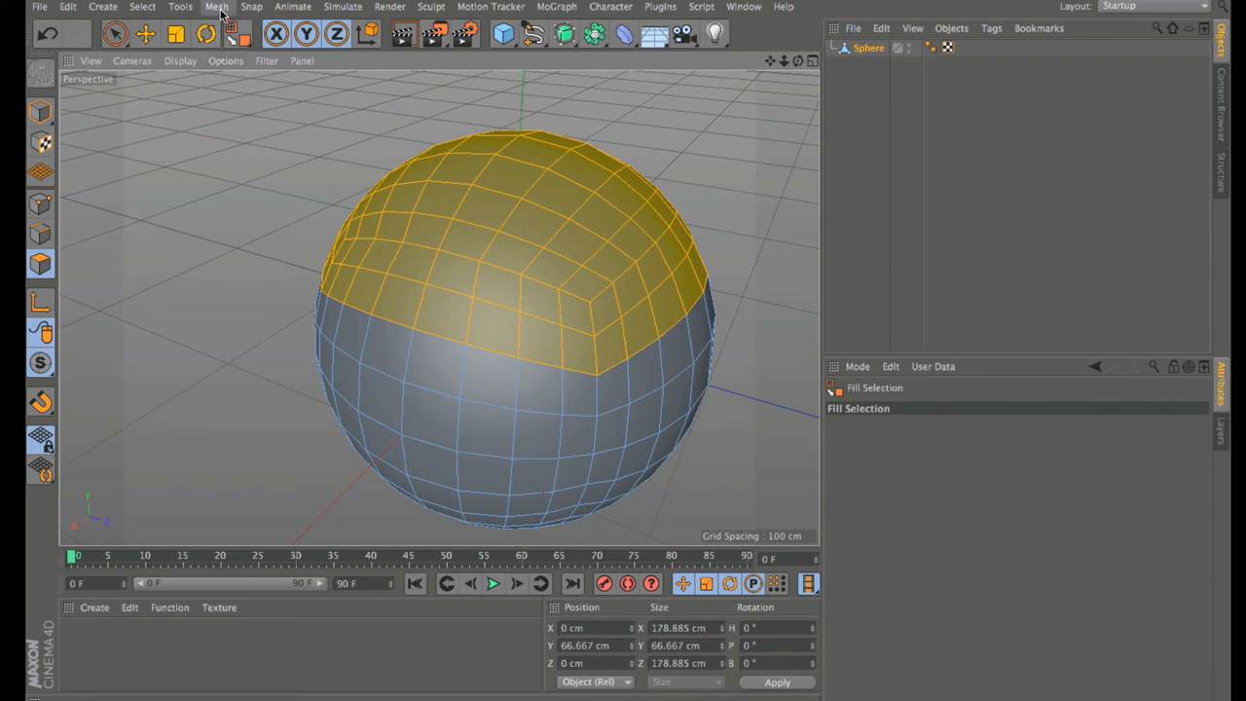
pyautogui.click(217, 7)
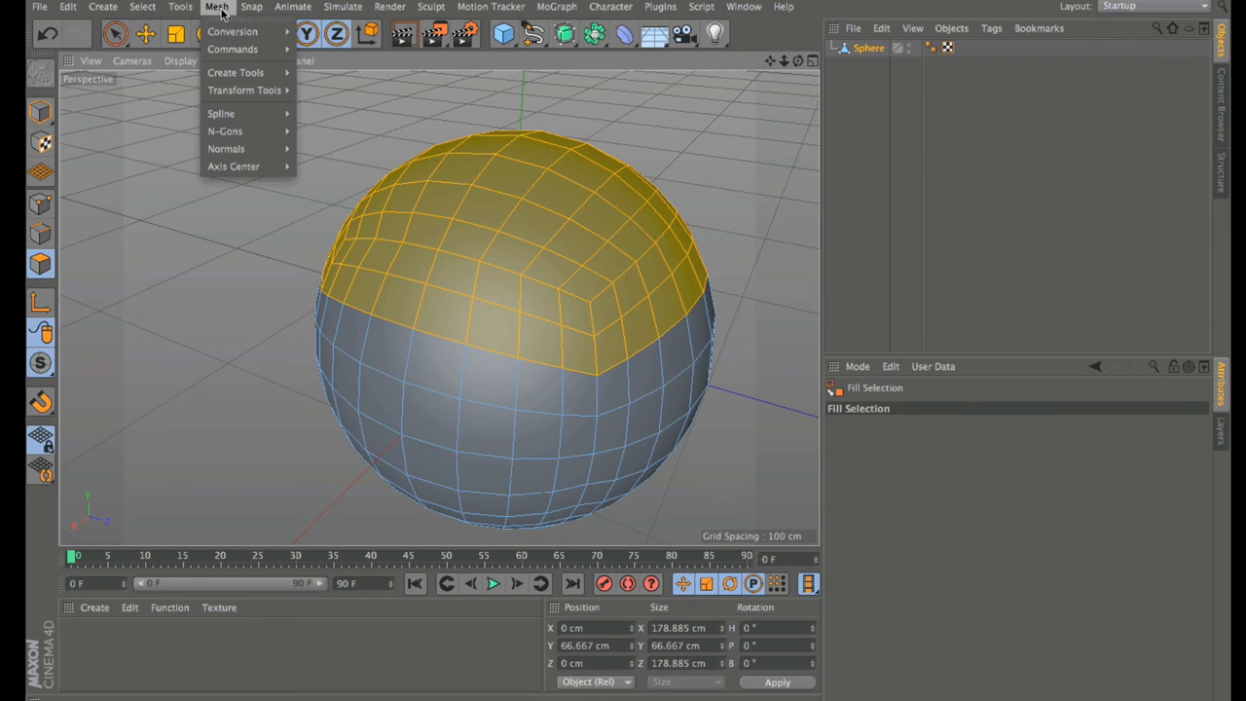
pyautogui.moveTo(193, 10)
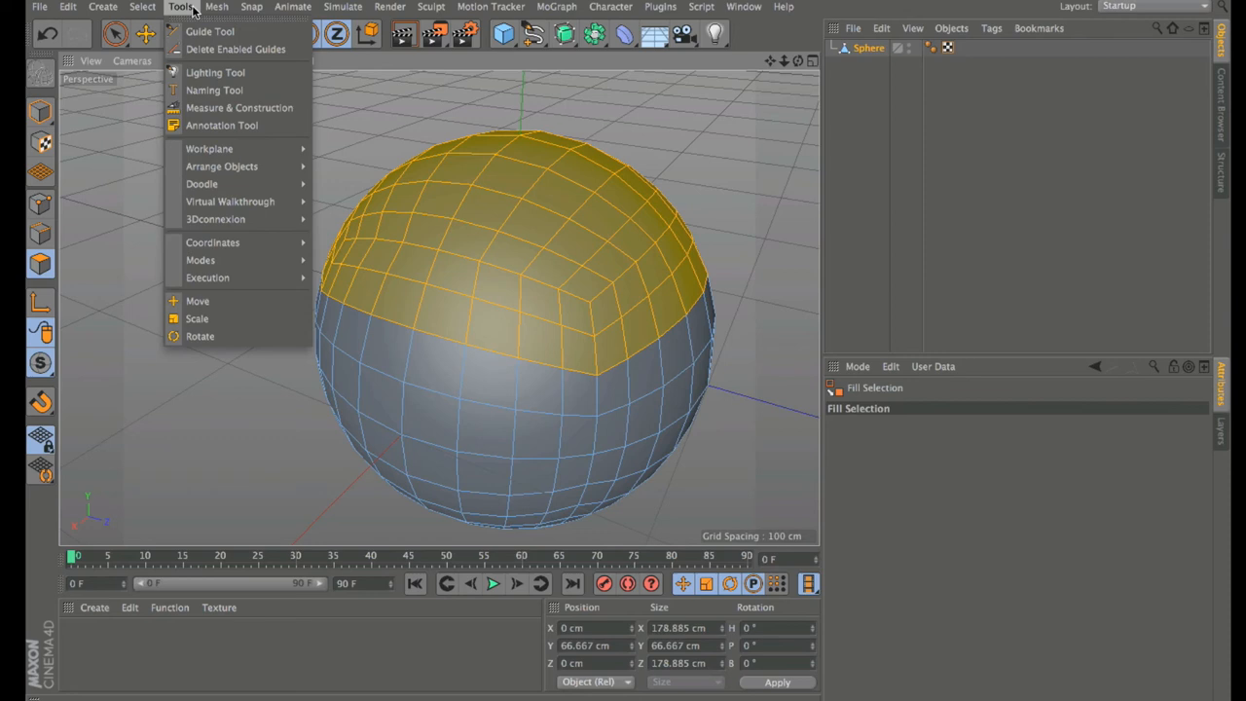
pyautogui.click(193, 10)
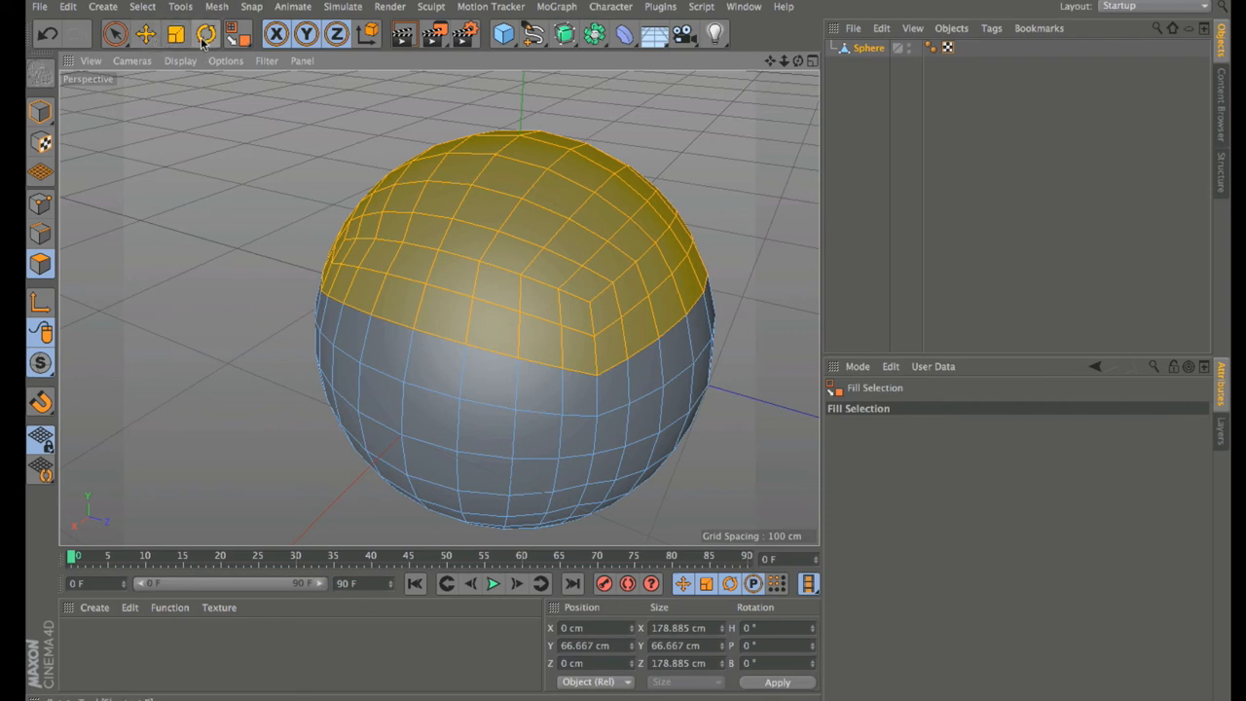
pyautogui.click(145, 34)
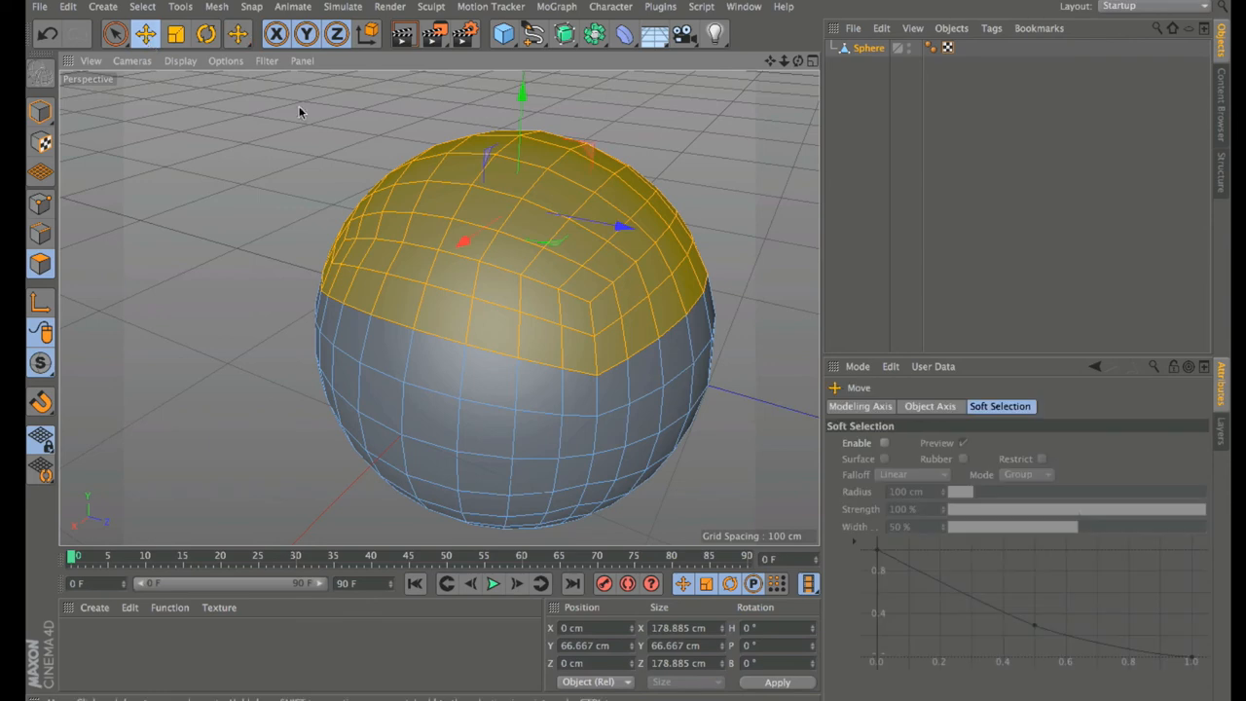
pyautogui.moveTo(517, 92); pyautogui.dragTo(531, 136)
pyautogui.press('t')
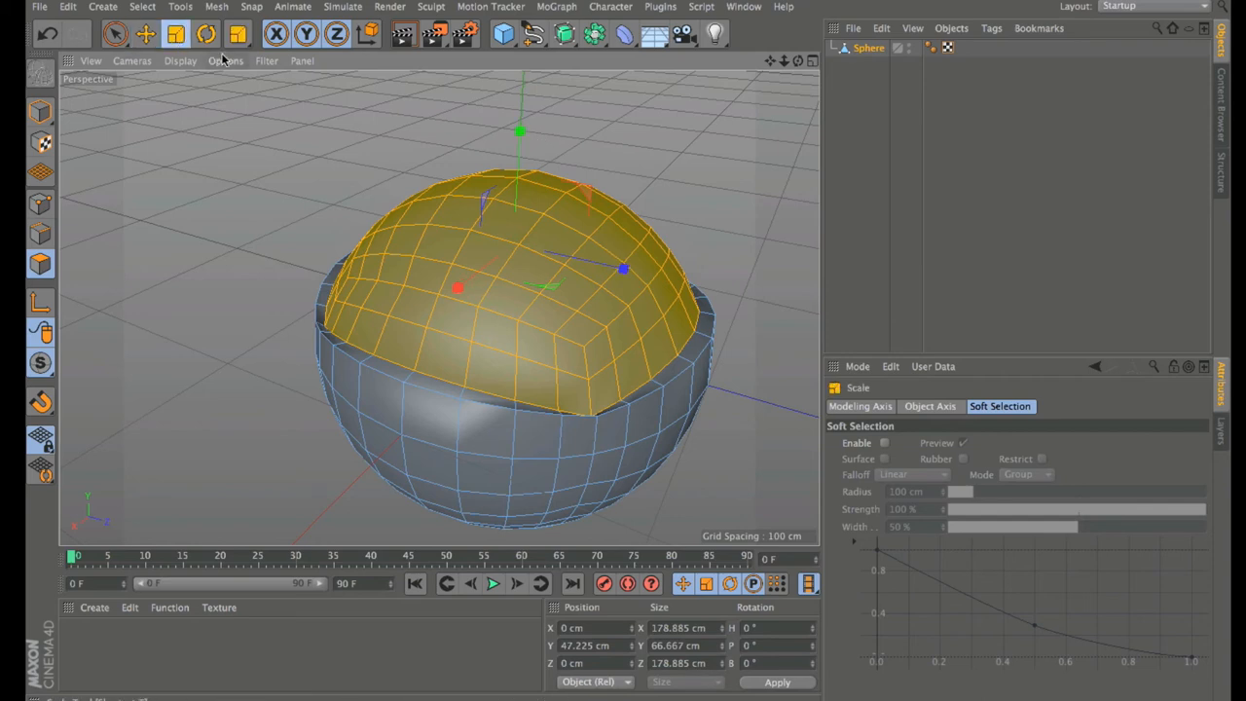
pyautogui.moveTo(626, 167); pyautogui.dragTo(364, 217)
pyautogui.click(206, 34)
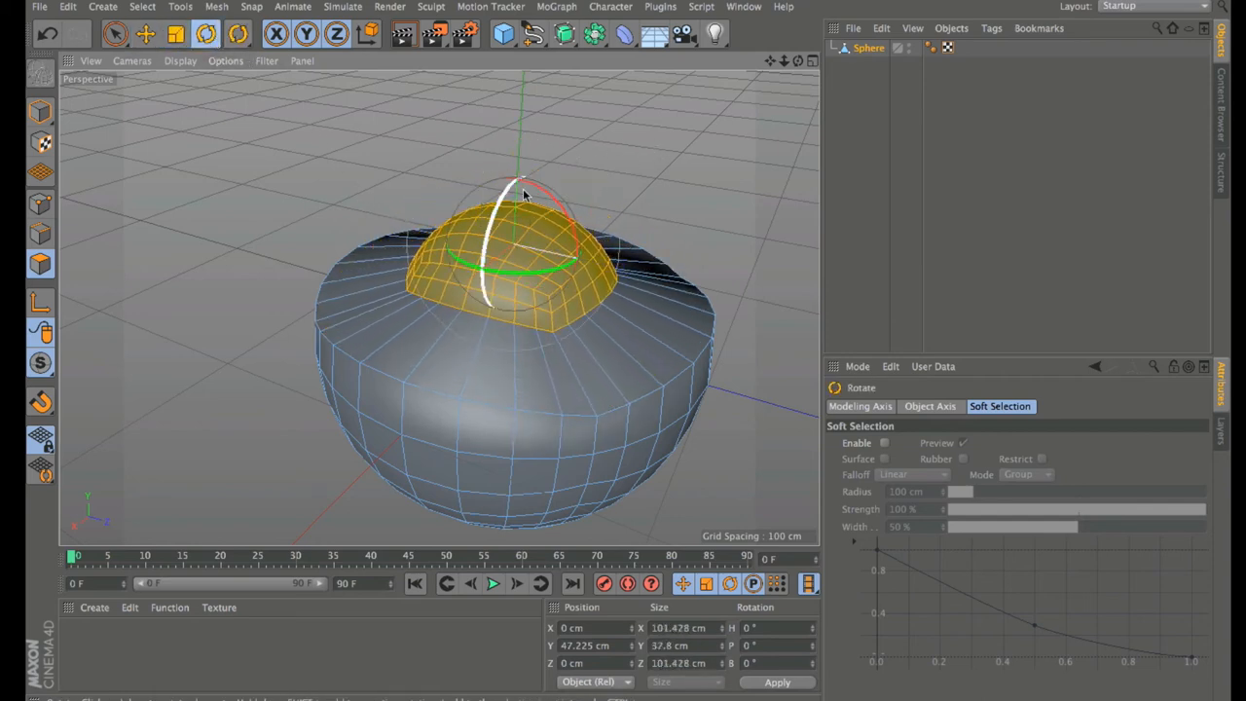
pyautogui.moveTo(524, 194); pyautogui.dragTo(562, 234)
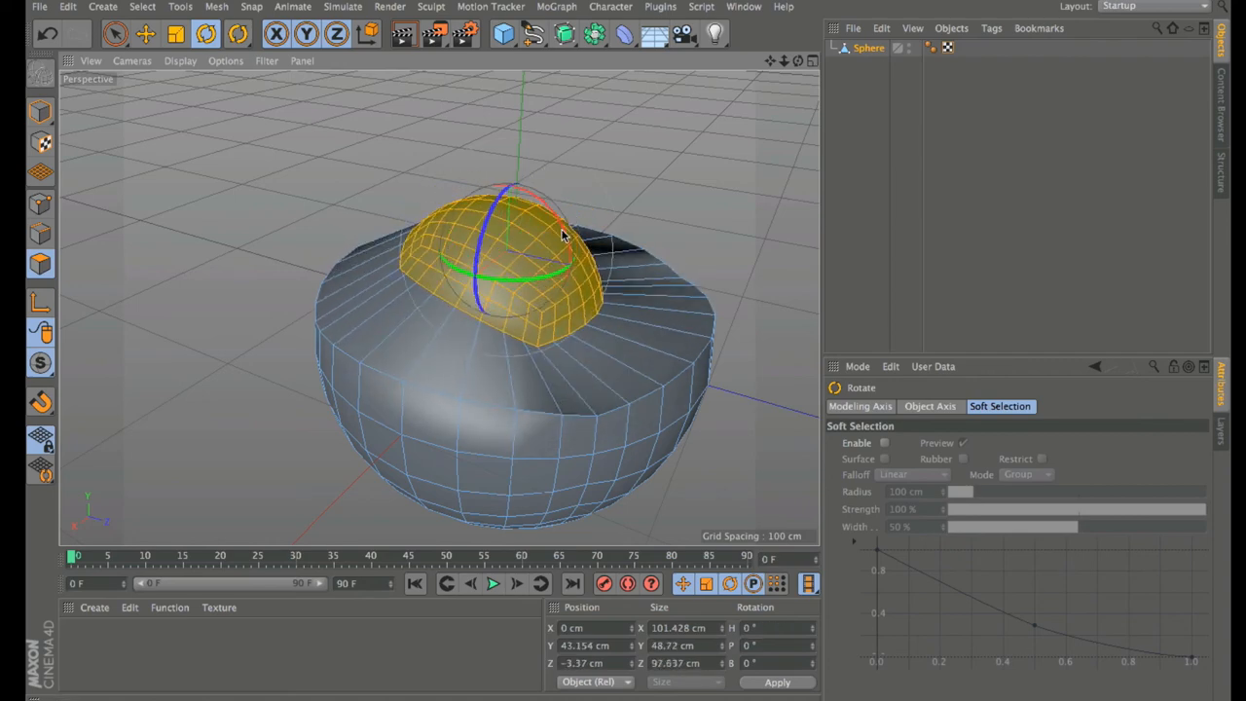
pyautogui.hotkey('ctrl', 'z')
pyautogui.hotkey('ctrl', 'z')
pyautogui.hotkey('ctrl', 'z')
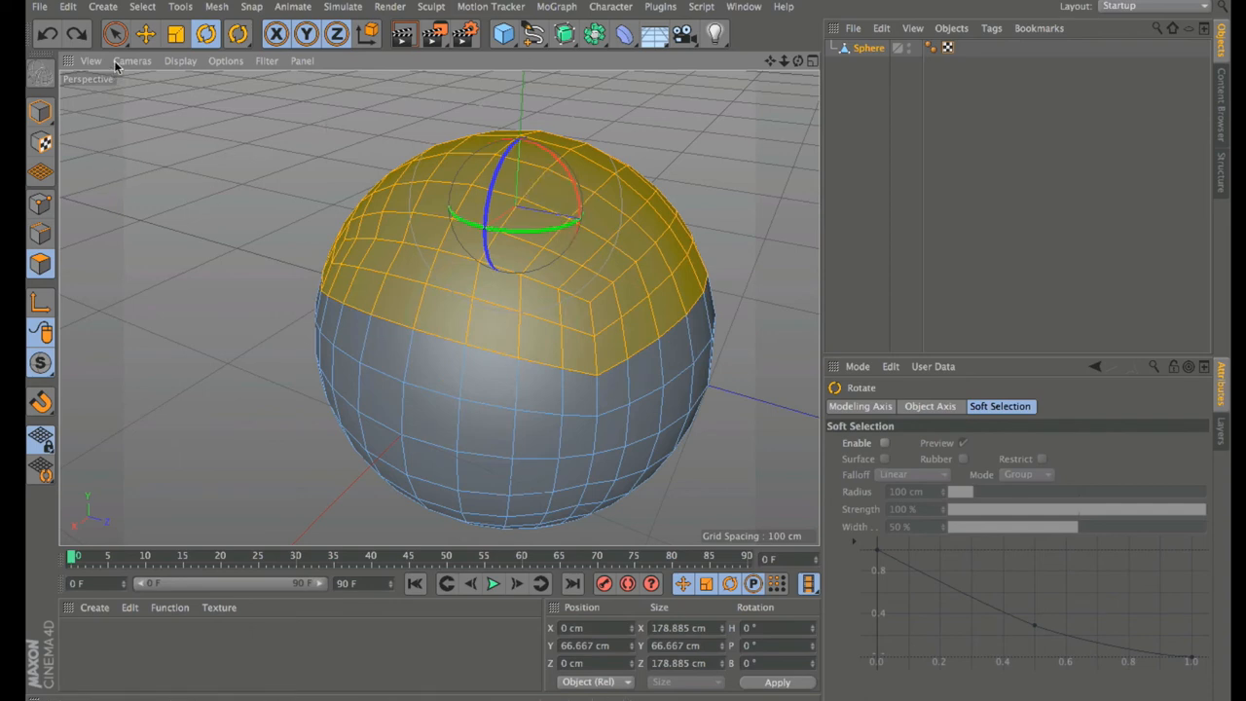
pyautogui.click(115, 36)
pyautogui.click(201, 107)
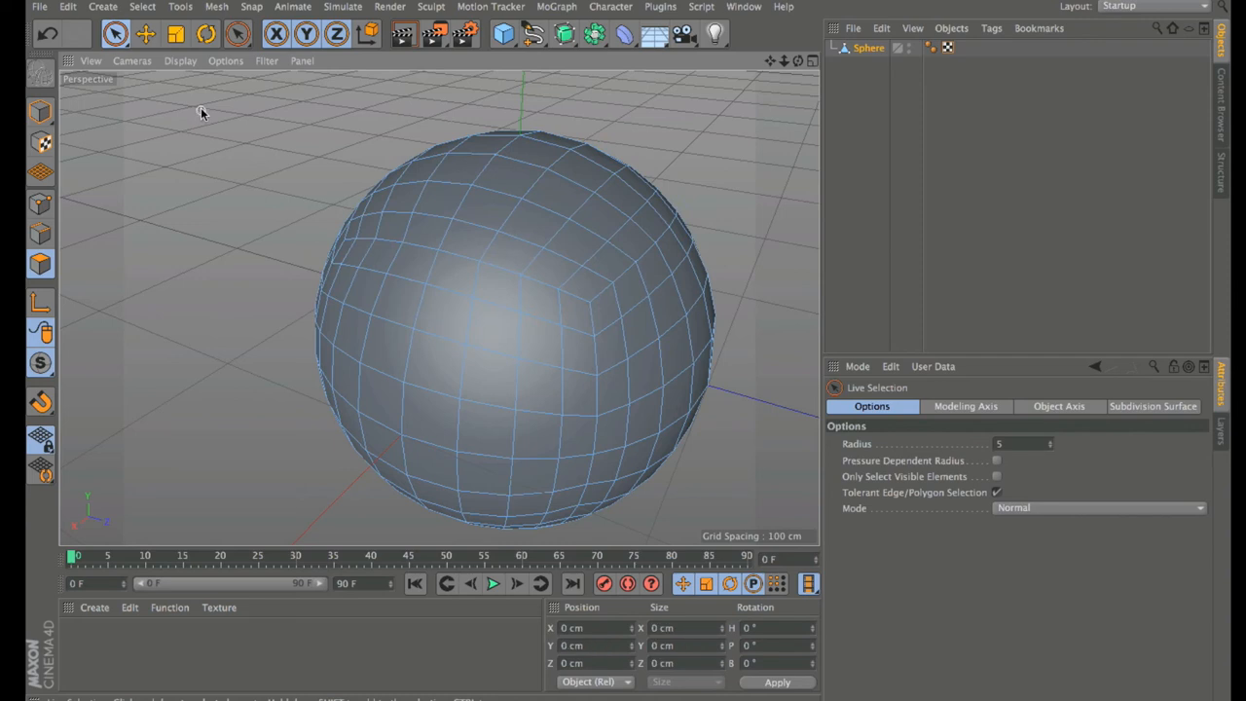
# Step: Browse the Mesh menu's submenus, close it unused, and bring up the M shortcut list
pyautogui.click(216, 7)
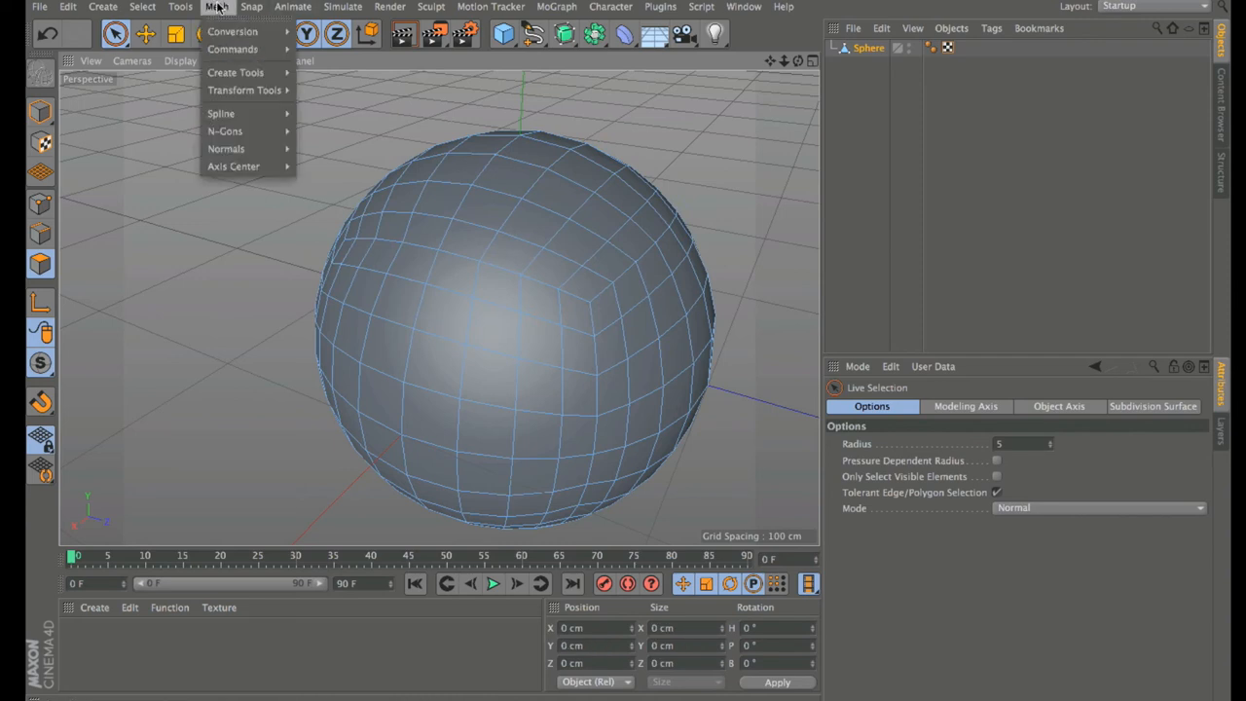
pyautogui.moveTo(247, 47)
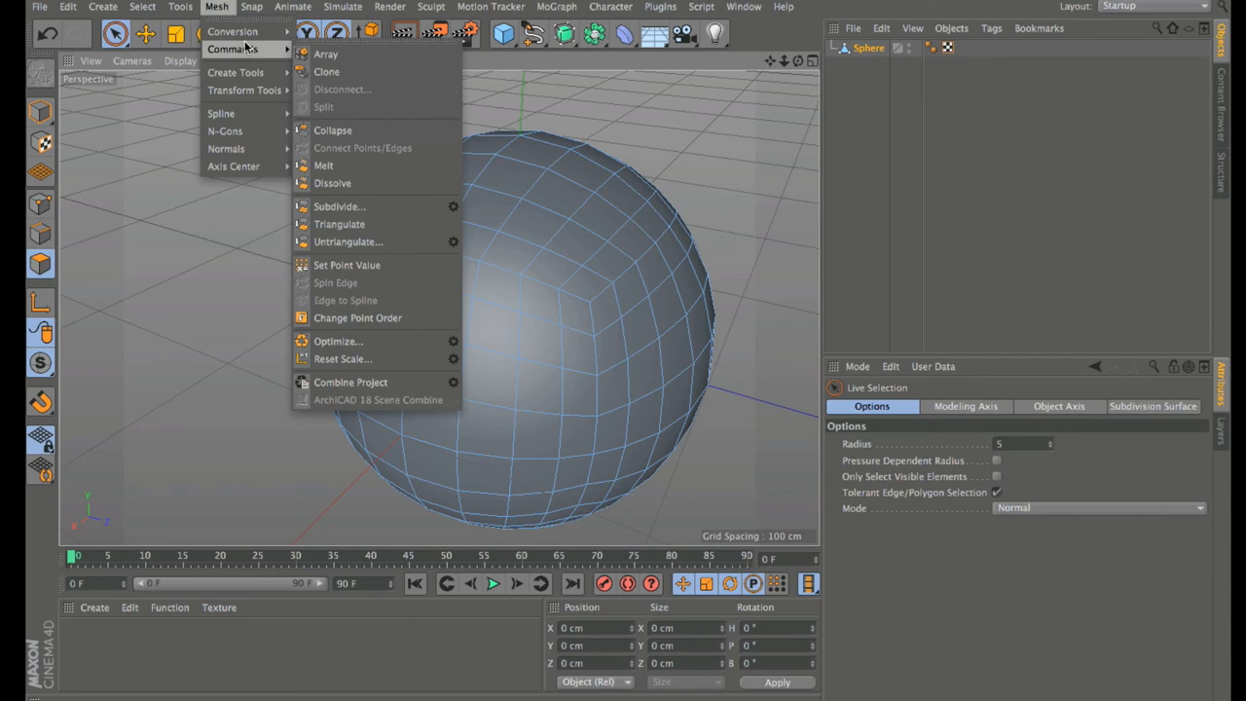
pyautogui.moveTo(249, 72)
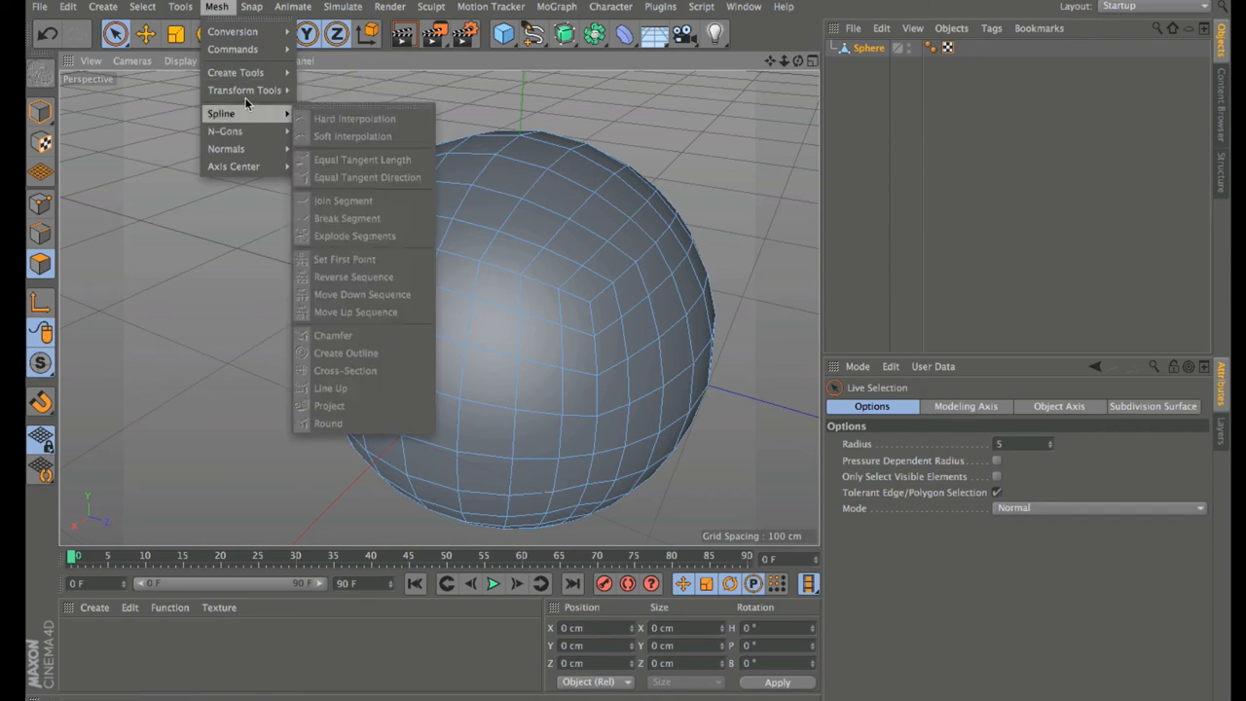
pyautogui.moveTo(246, 97)
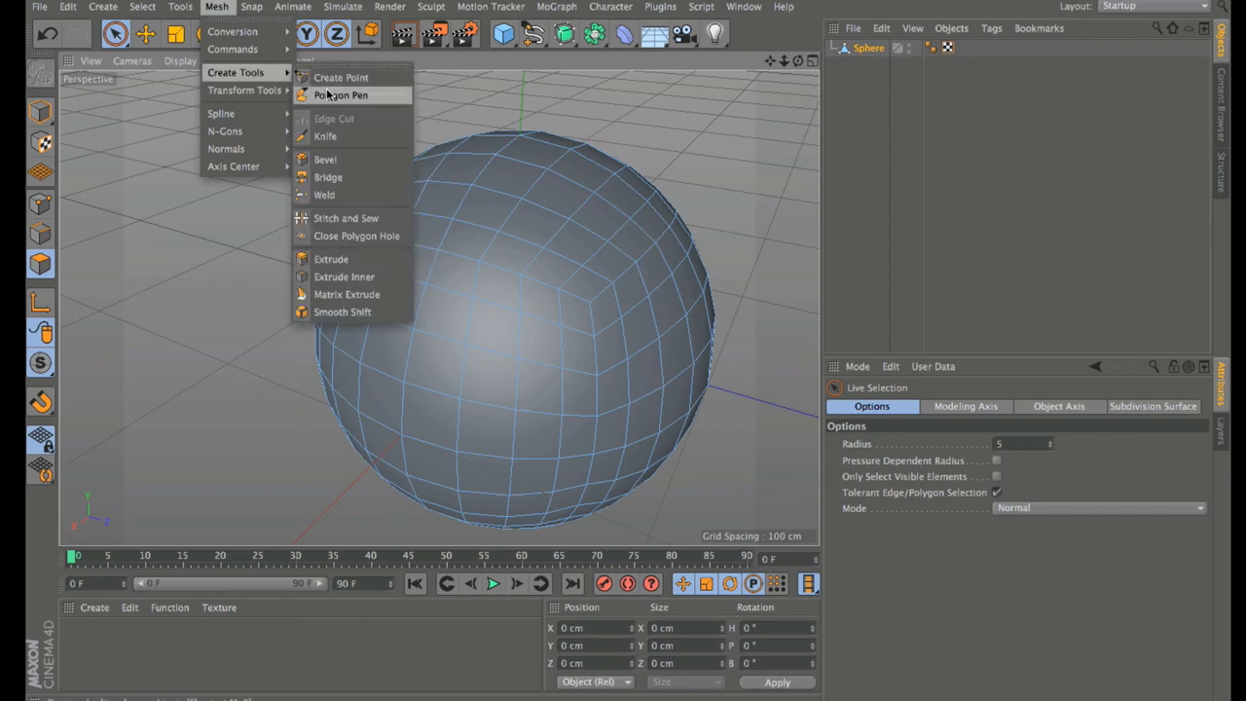
pyautogui.click(812, 3)
pyautogui.press('m')
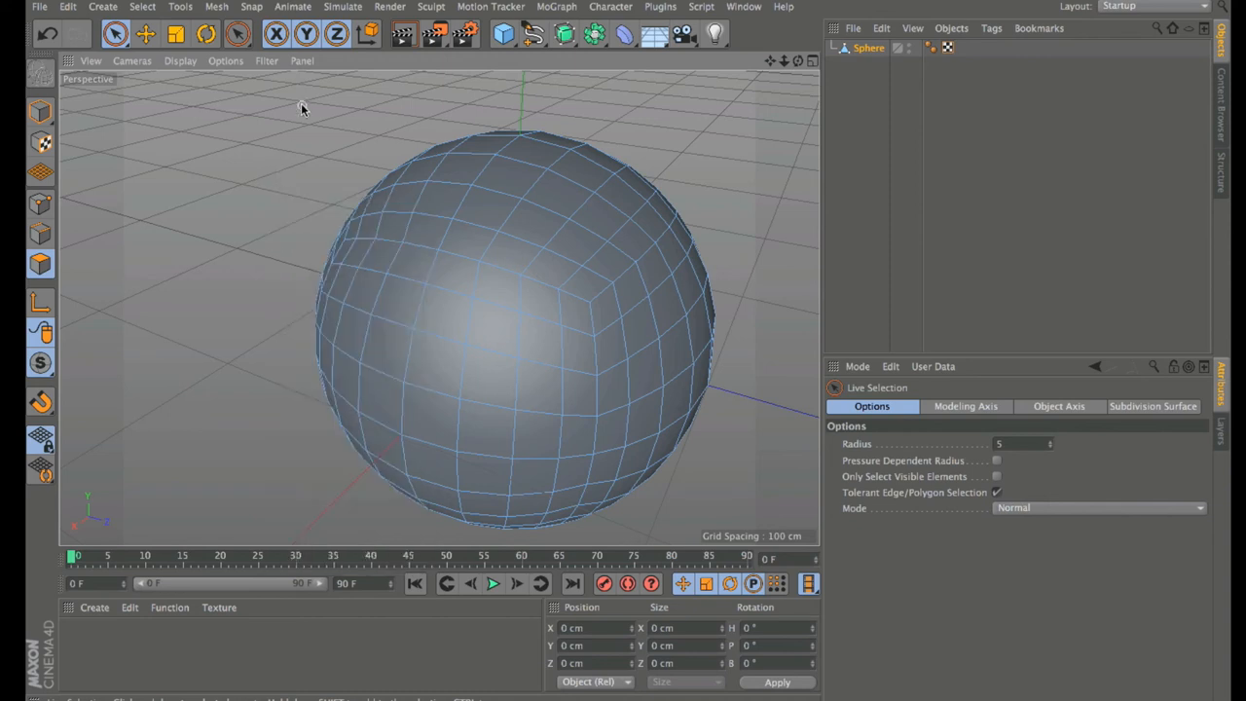
# Step: Loop-select the horizontal polygon ring around the sphere's upper half and show the M modeling menu
pyautogui.click(241, 38)
pyautogui.moveTo(241, 38); pyautogui.dragTo(308, 205)
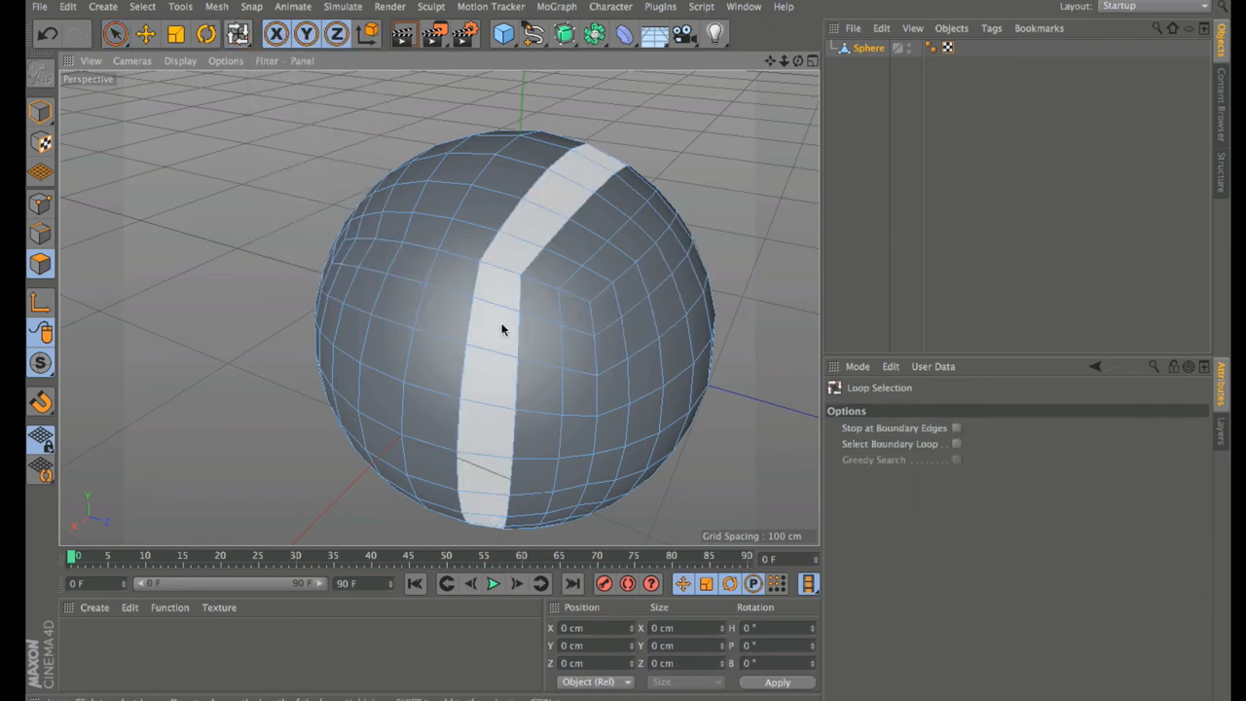
pyautogui.click(468, 316)
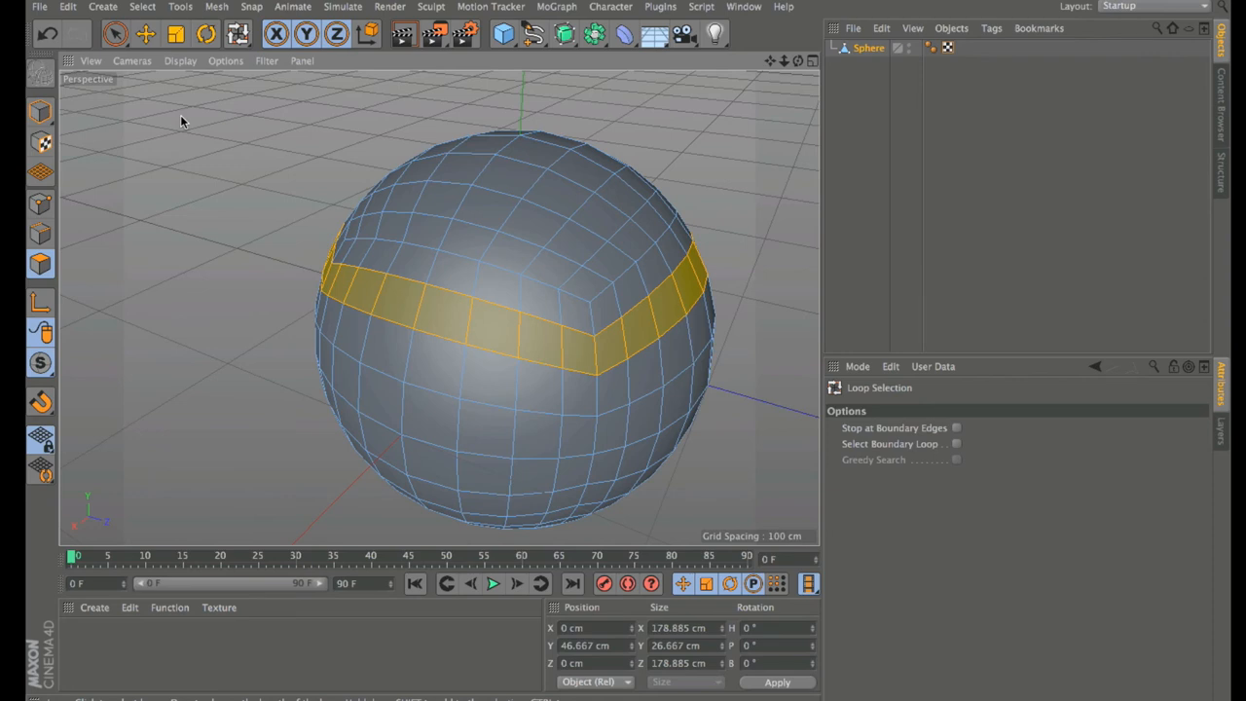
pyautogui.press('m')
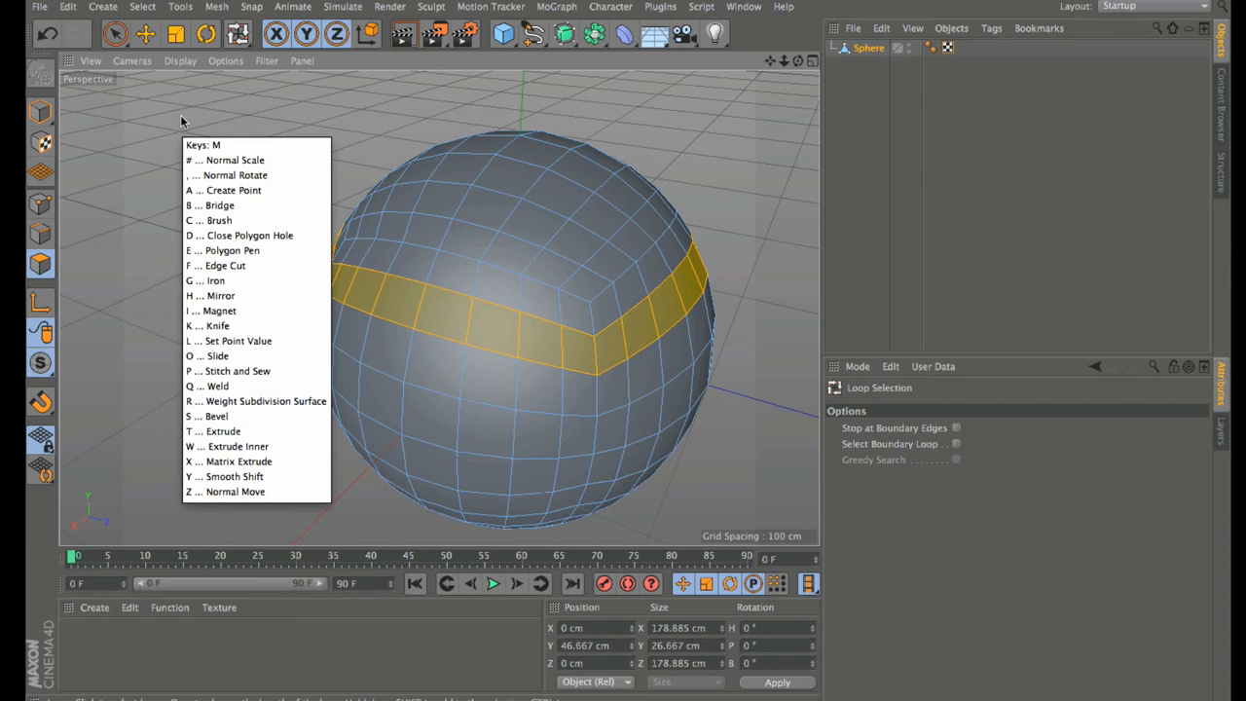
# Step: Cut a new loop along the selected band with the Knife tool in Loop mode
pyautogui.press('k')
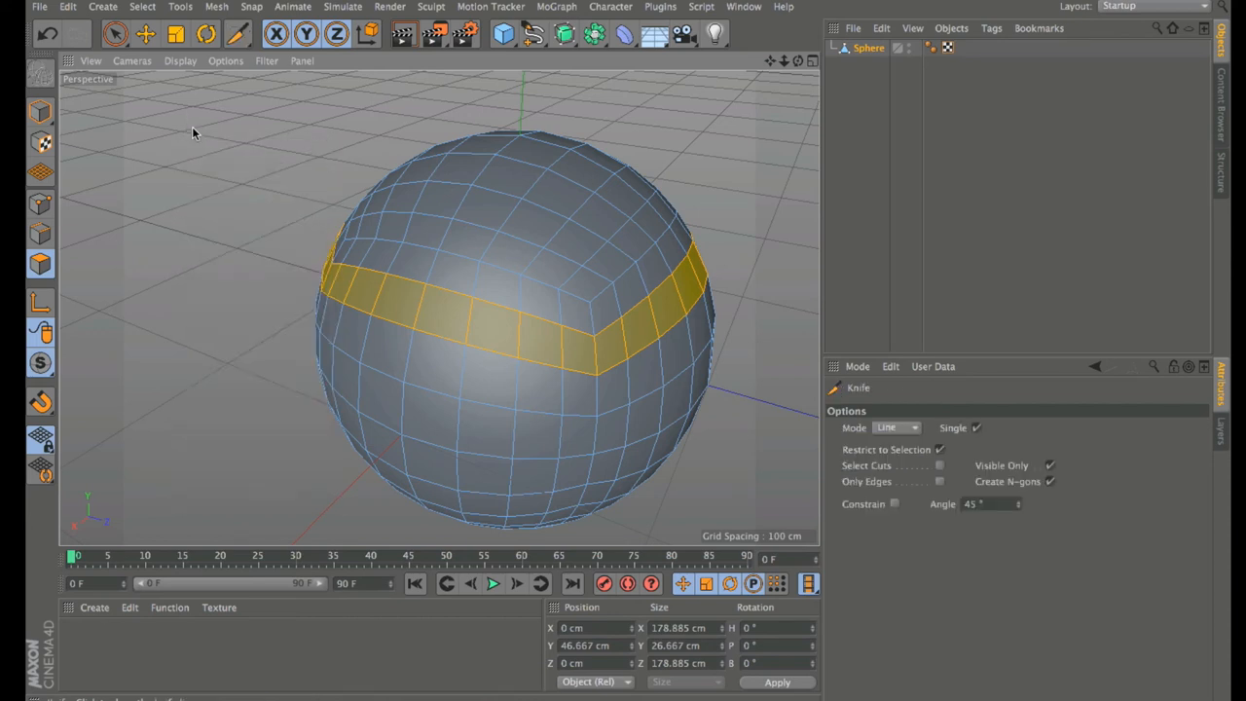
pyautogui.click(900, 428)
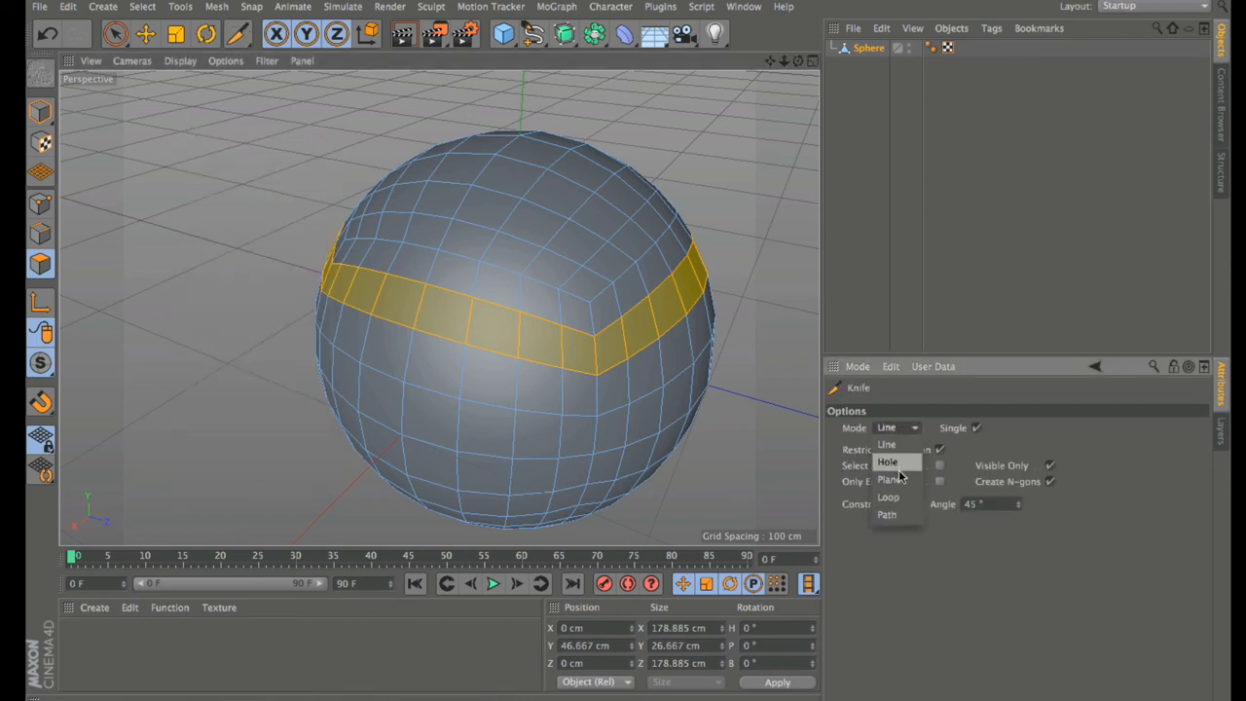
pyautogui.click(888, 496)
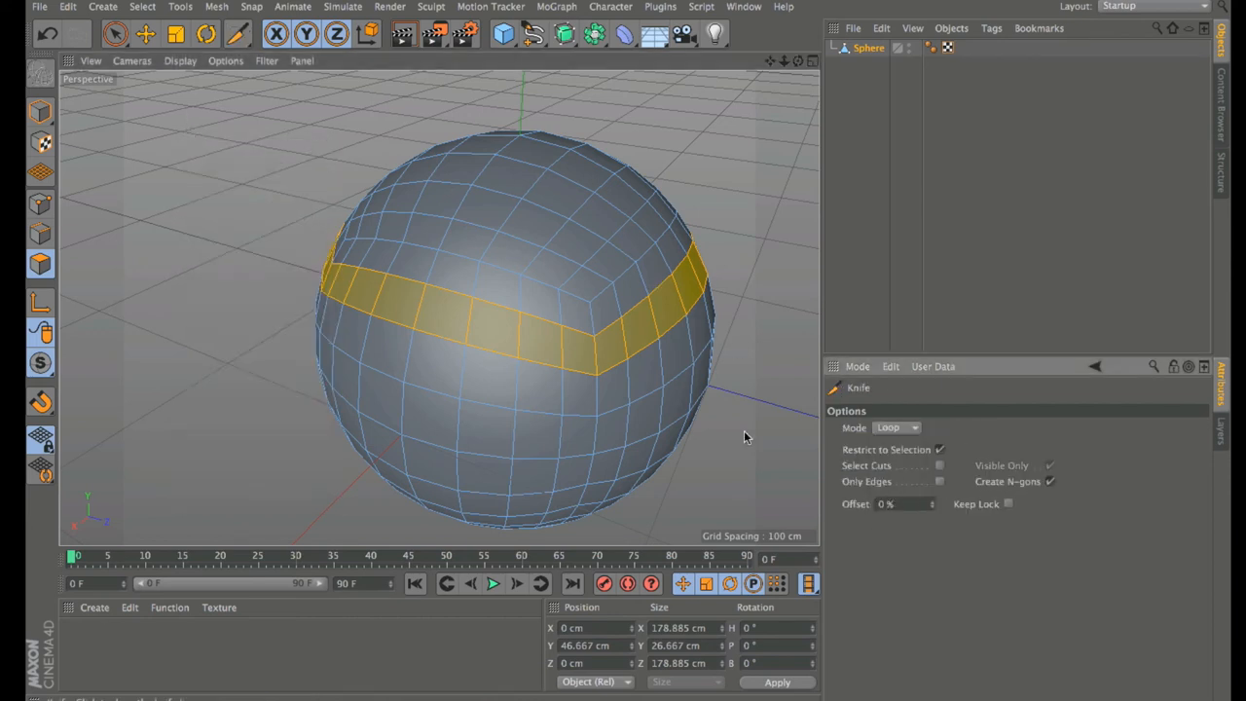
pyautogui.click(593, 357)
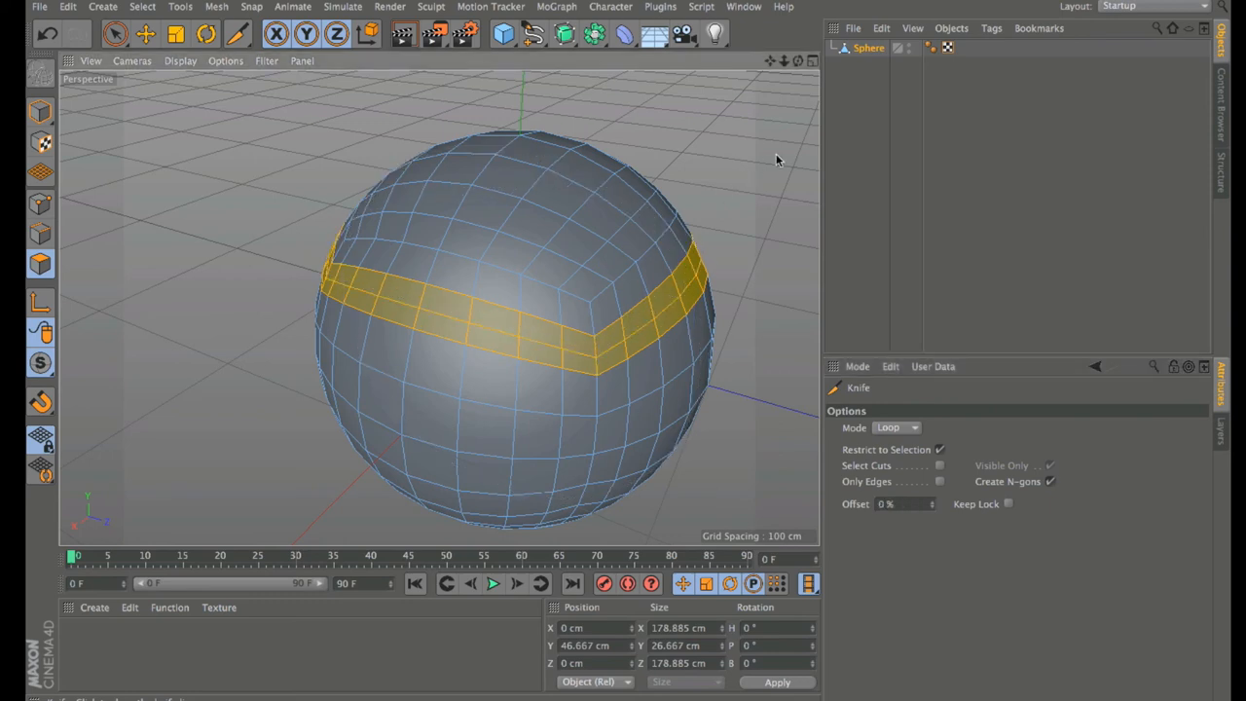
pyautogui.click(236, 37)
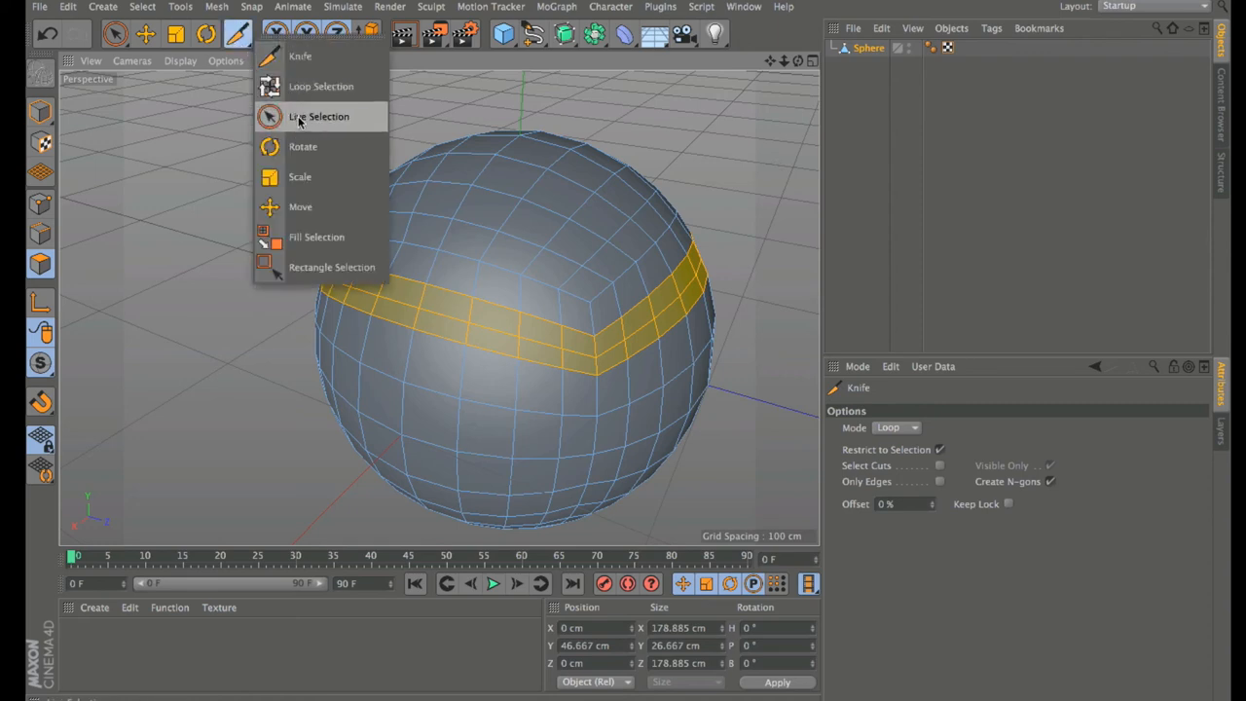
# Step: Loop-select the upper row of the split polygon band and switch to Extrude
pyautogui.click(290, 88)
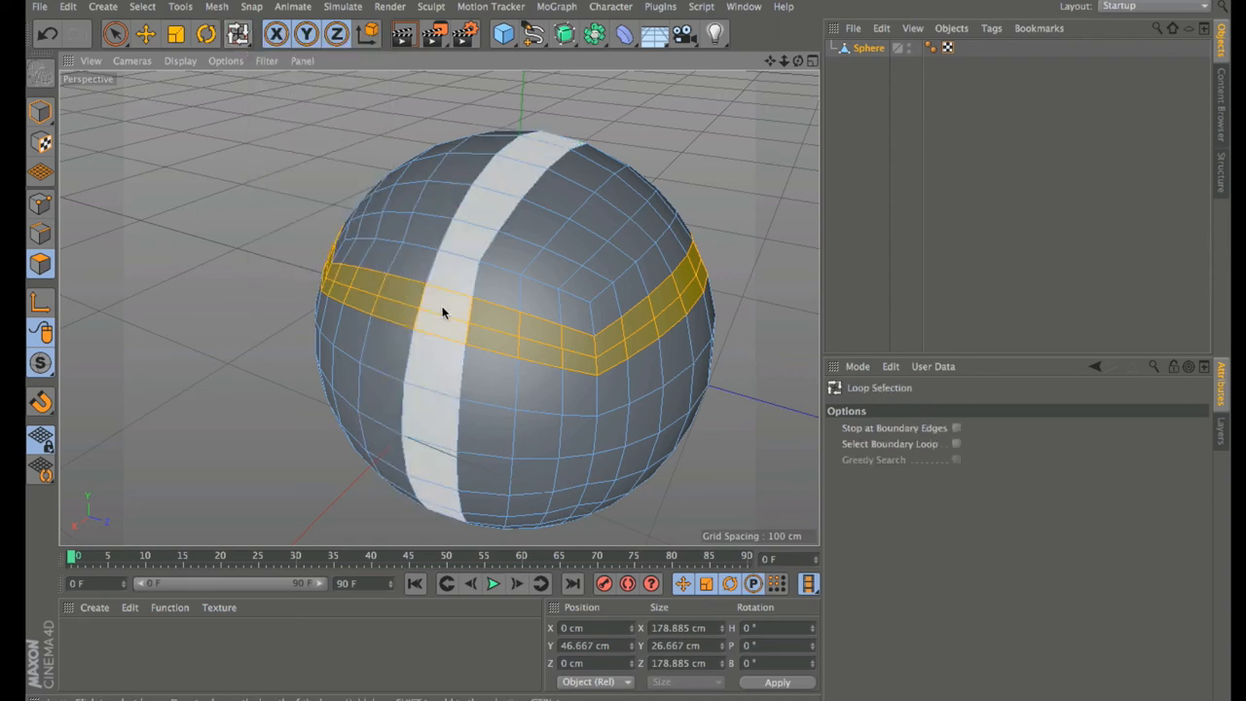
pyautogui.click(463, 307)
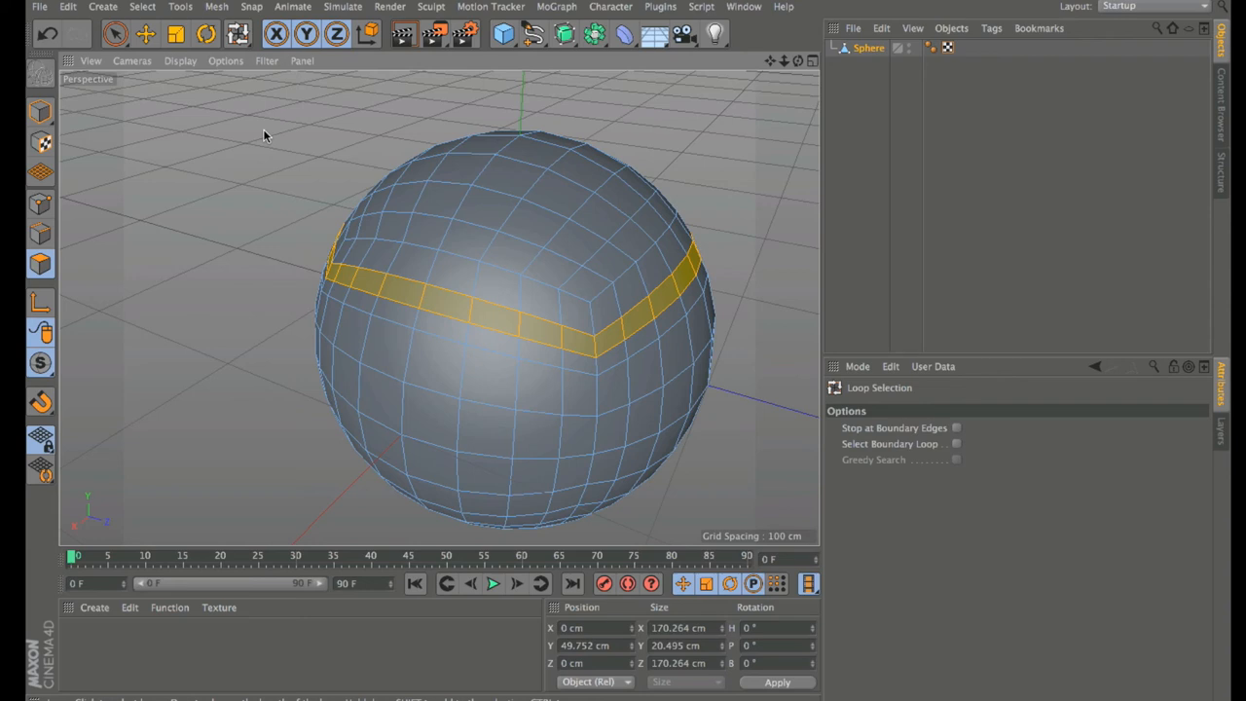
pyautogui.press('d')
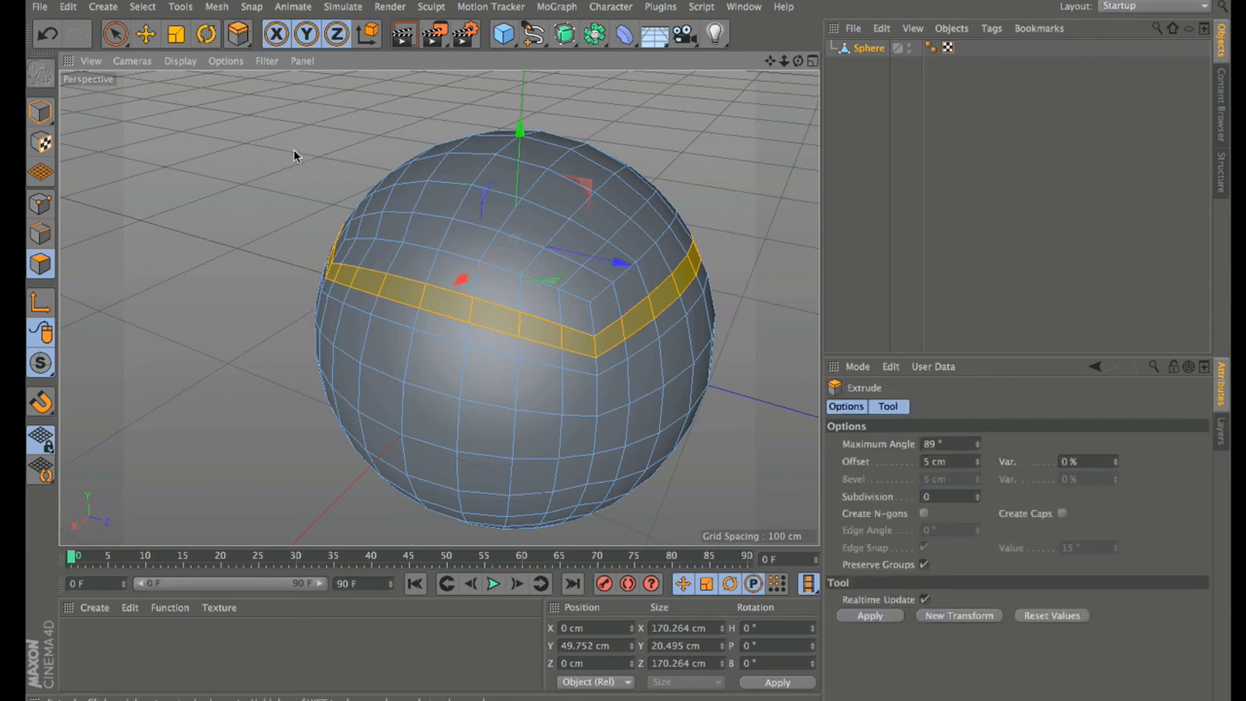
pyautogui.moveTo(281, 167); pyautogui.dragTo(412, 167)
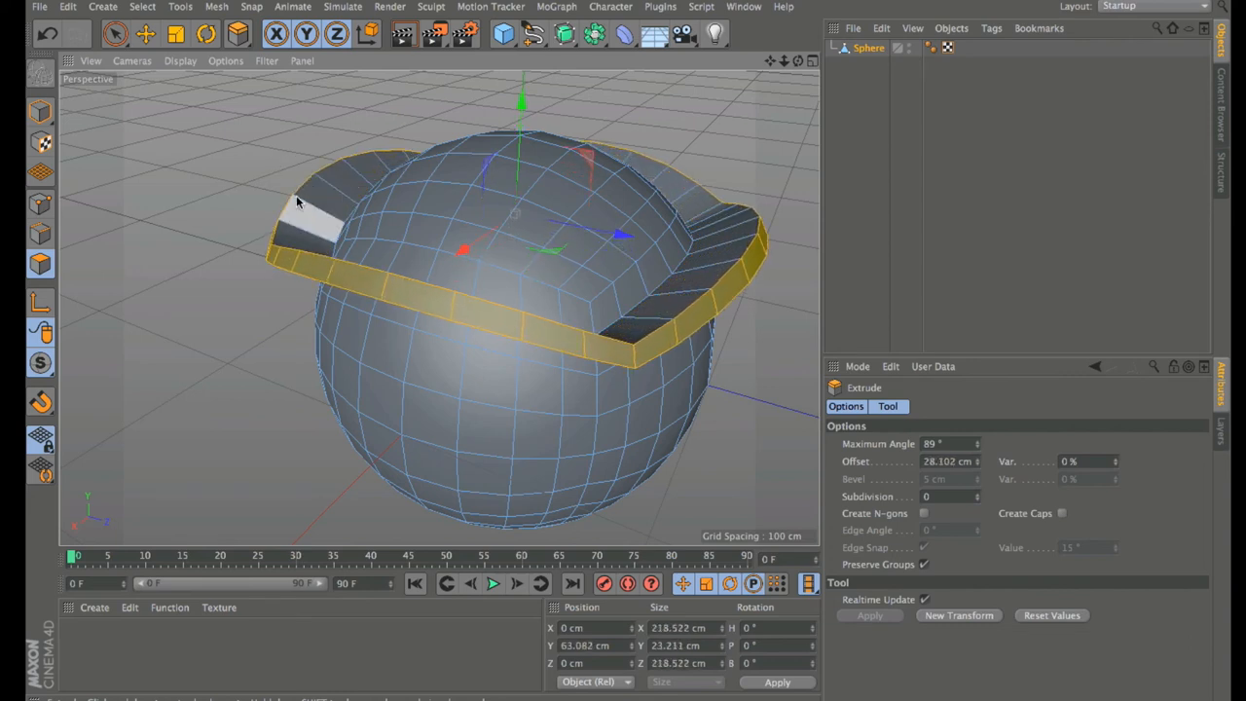
pyautogui.press('i')
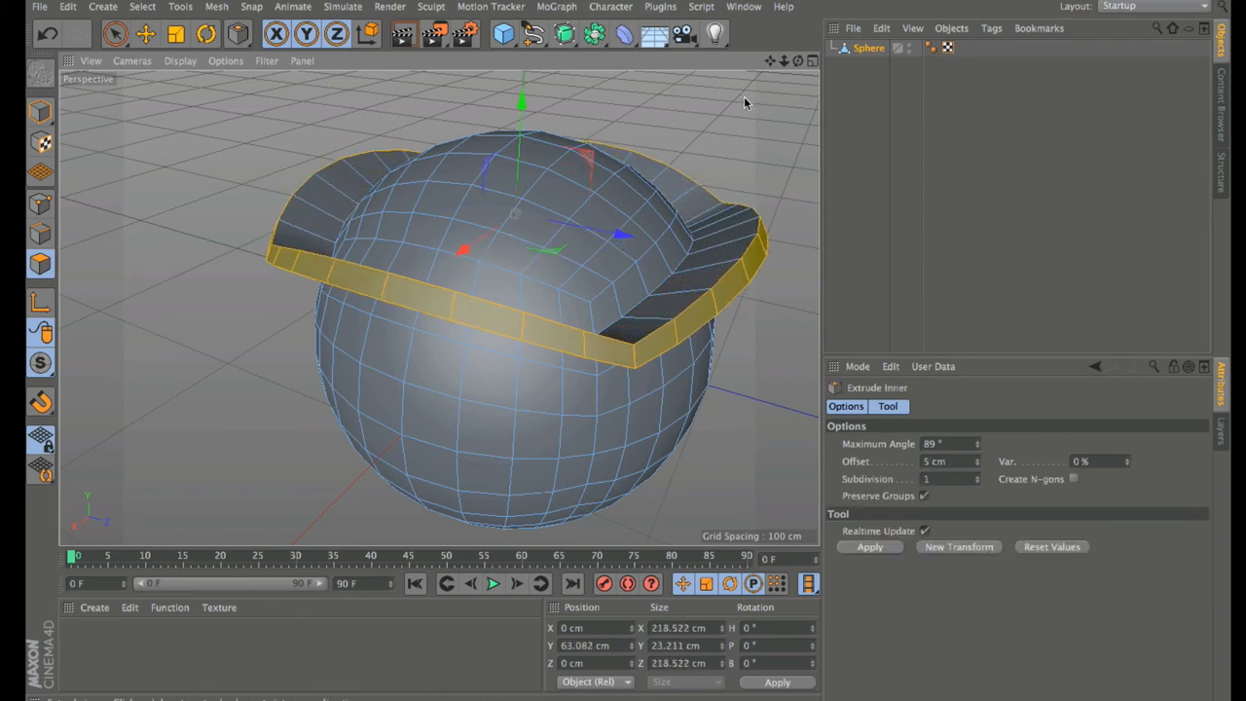
pyautogui.moveTo(745, 98); pyautogui.dragTo(759, 98)
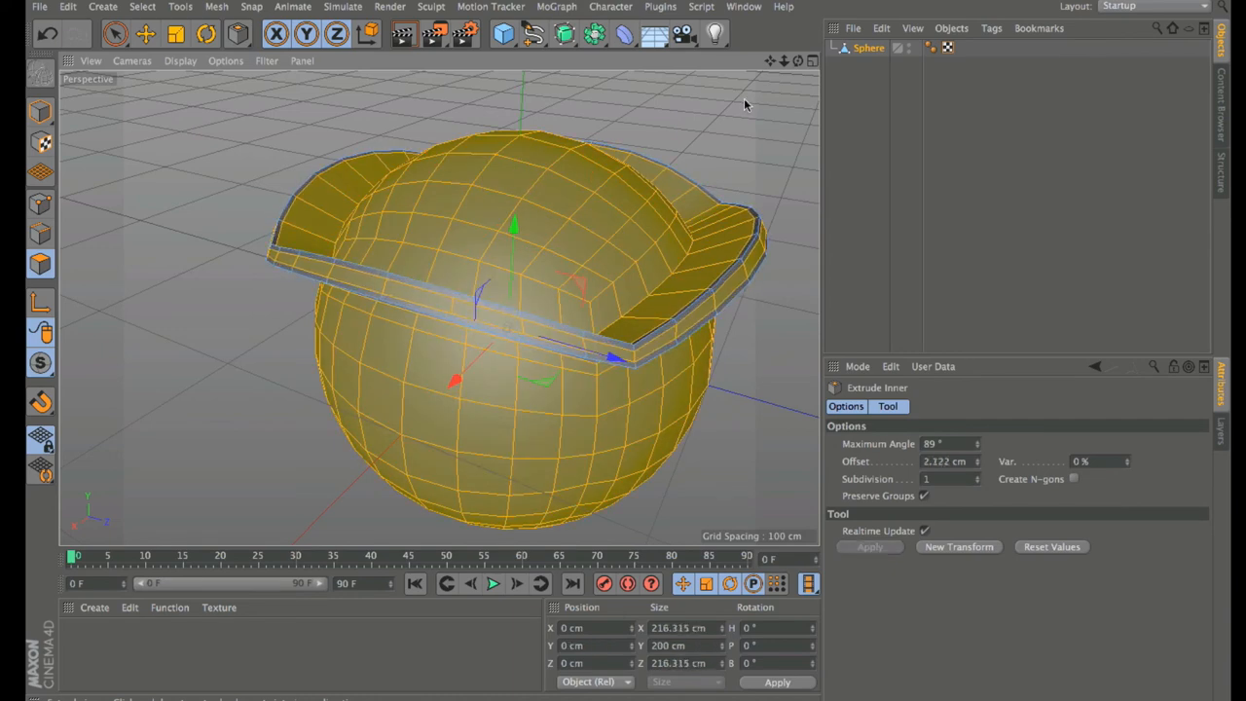
pyautogui.hotkey('ctrl', 'z')
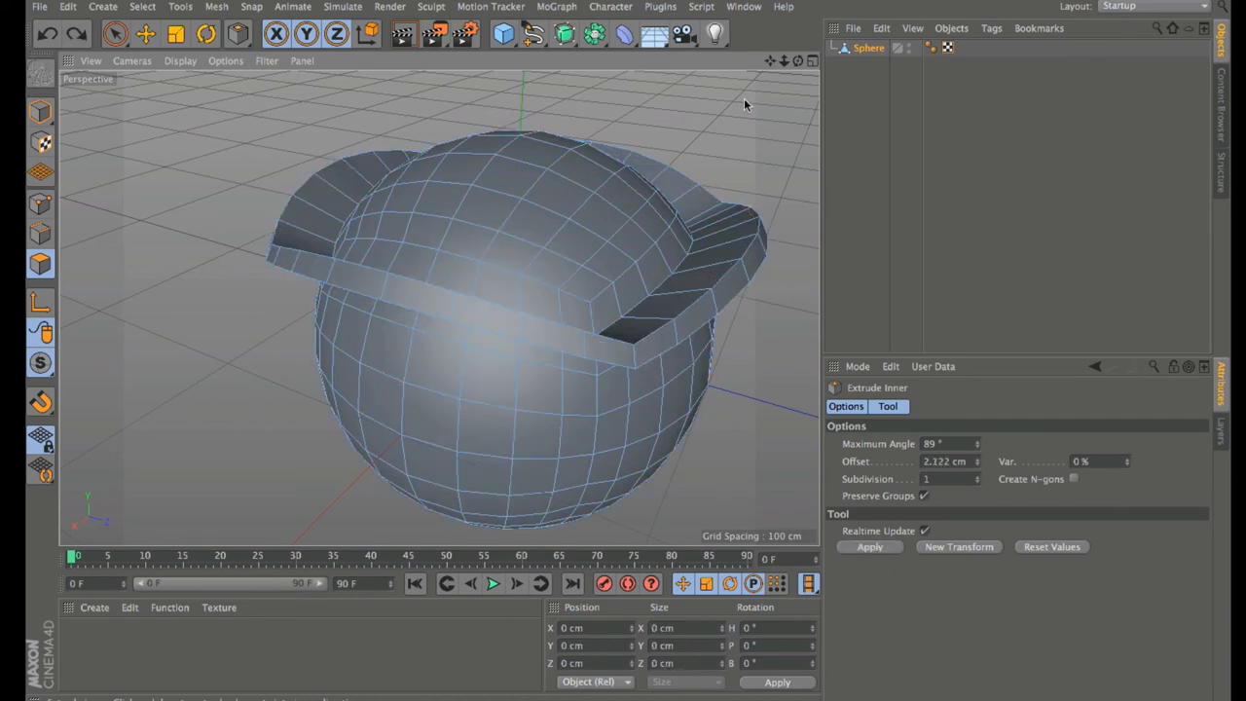
pyautogui.press('v')
pyautogui.moveTo(784, 88)
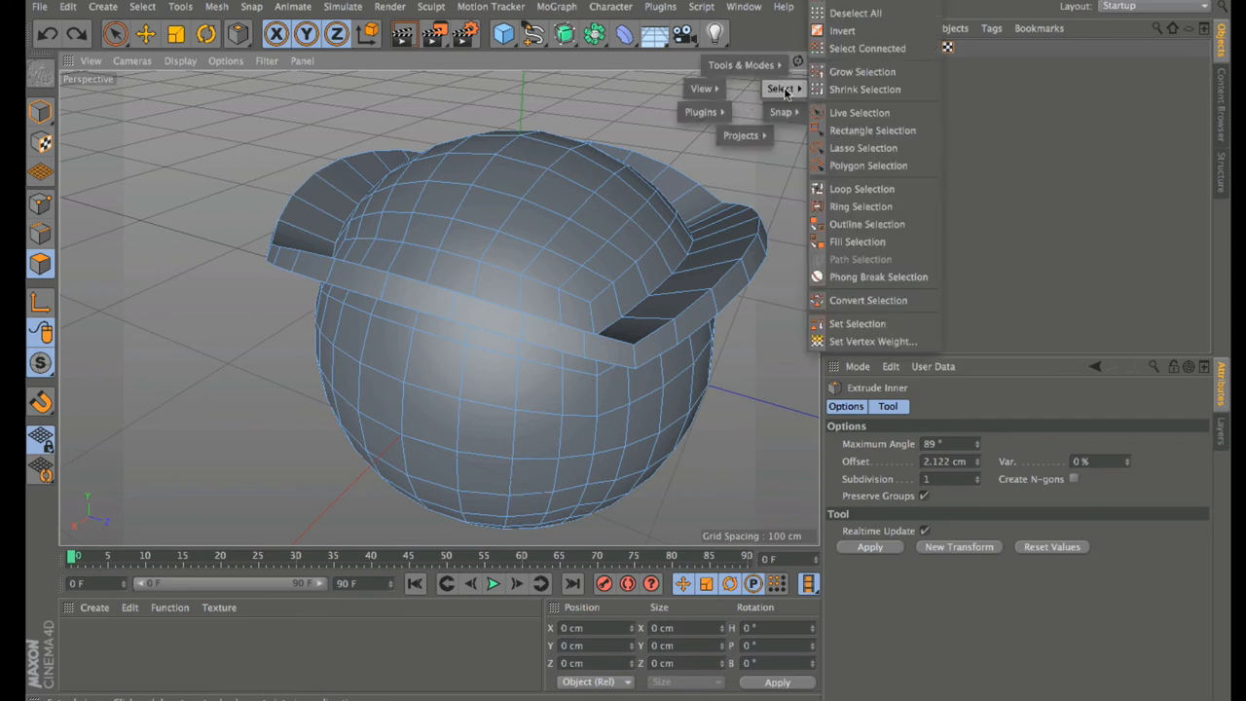
pyautogui.click(861, 188)
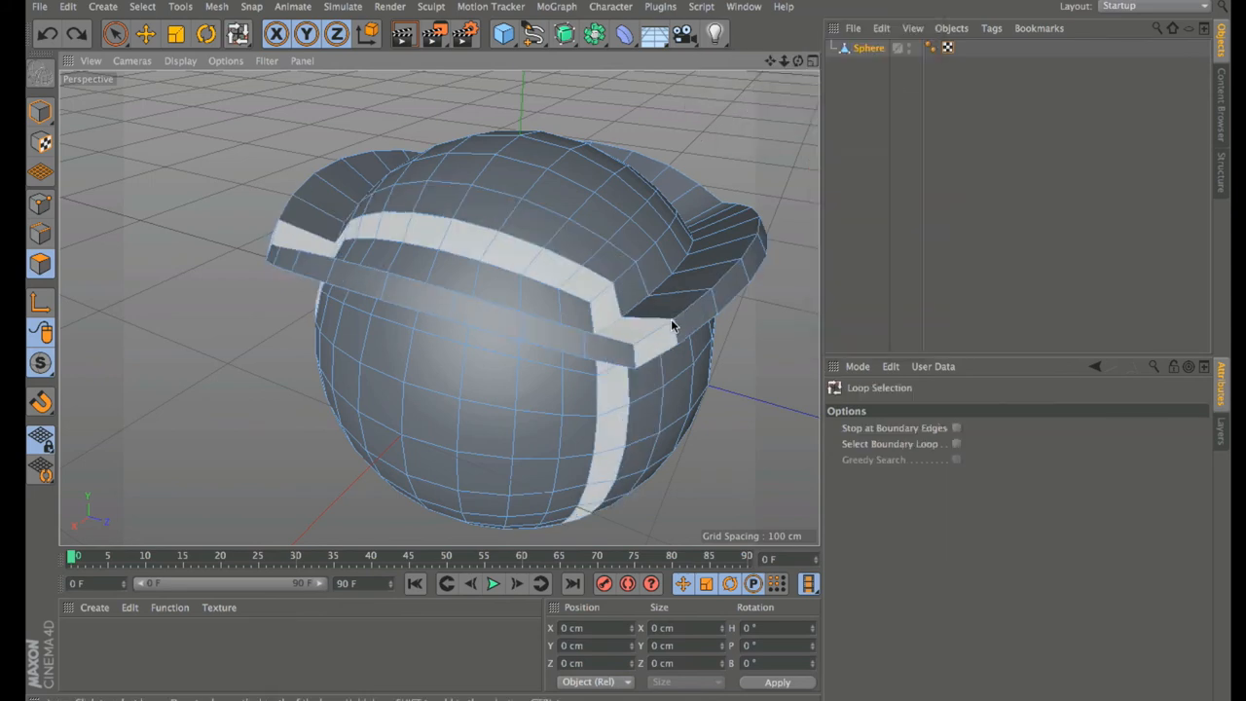
pyautogui.click(639, 332)
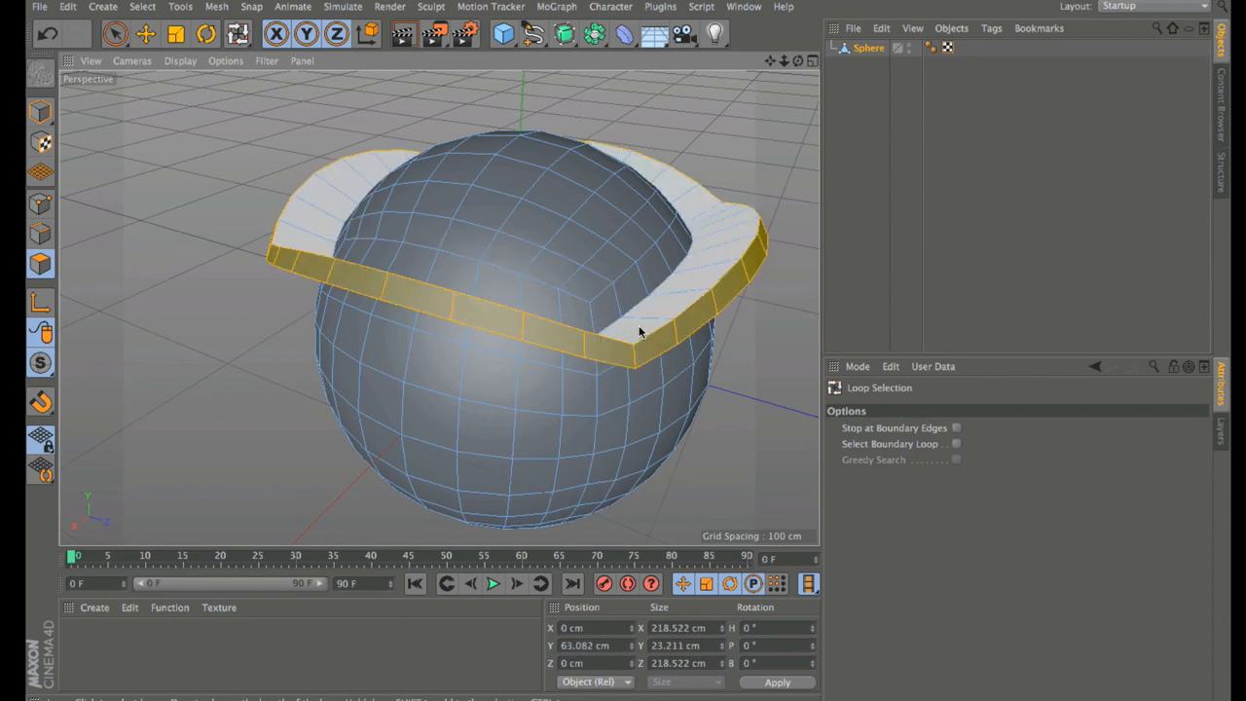
pyautogui.press('i')
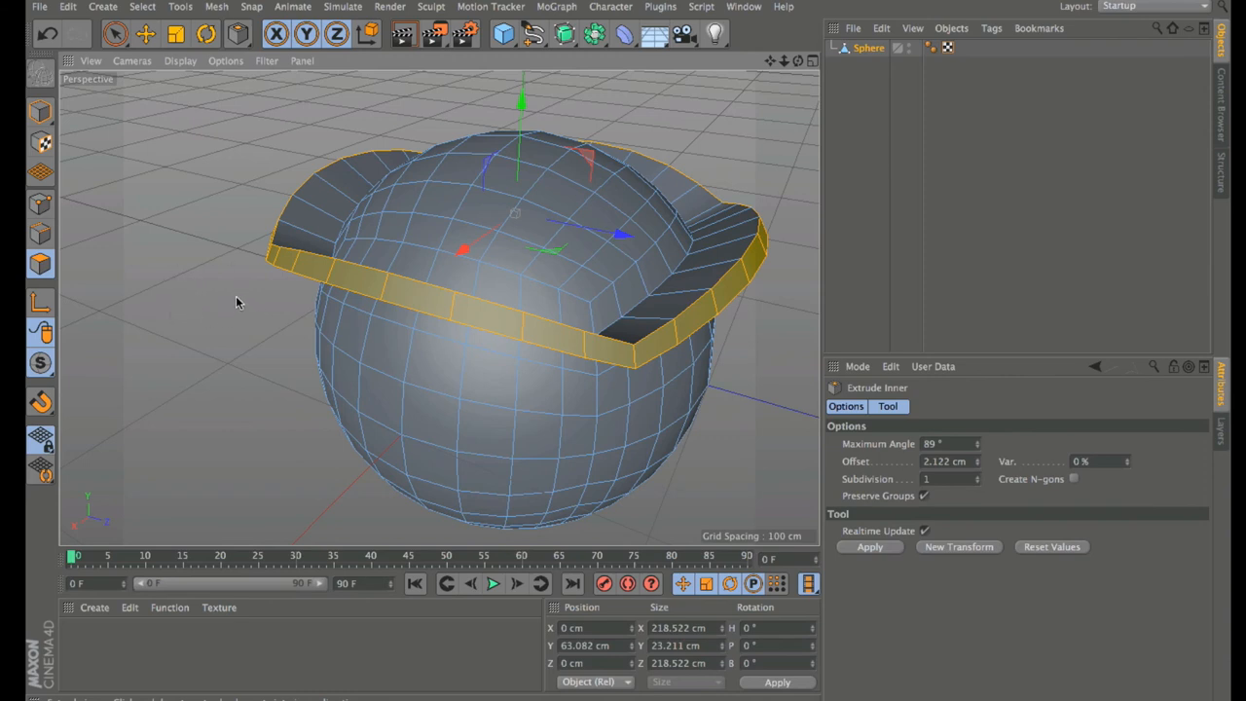
pyautogui.moveTo(242, 303); pyautogui.dragTo(283, 303)
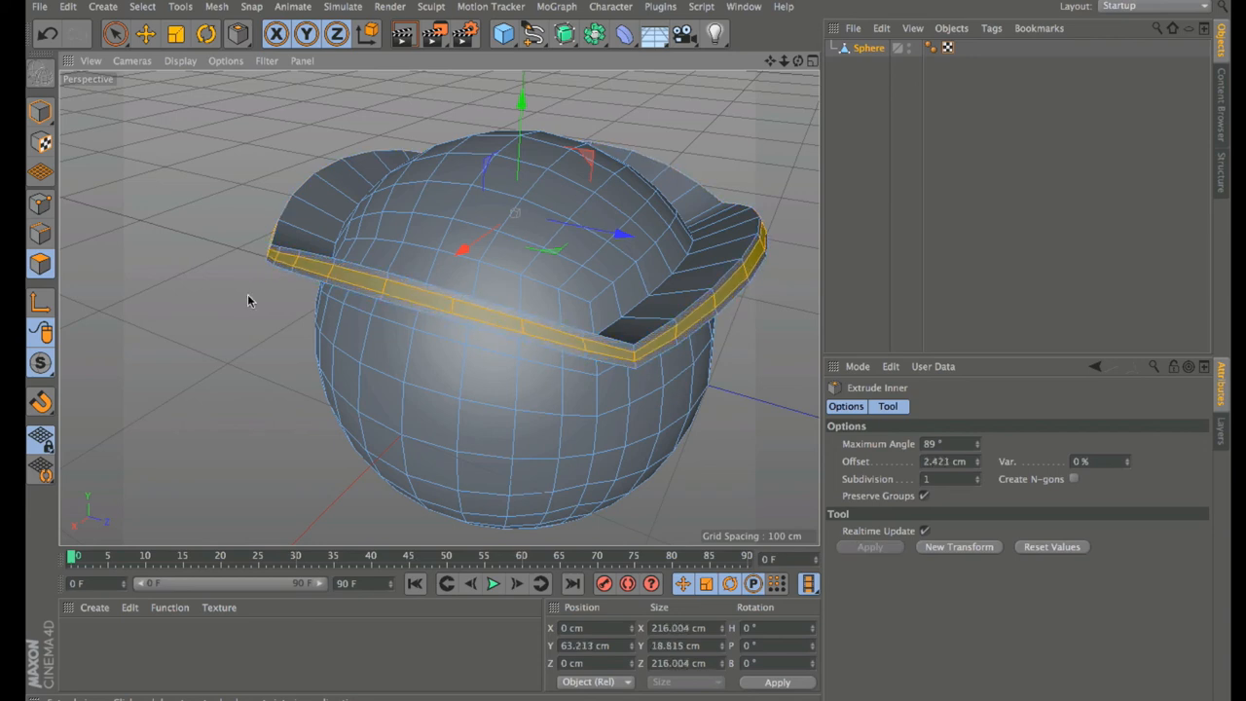
pyautogui.press('d')
pyautogui.moveTo(248, 296); pyautogui.dragTo(228, 296)
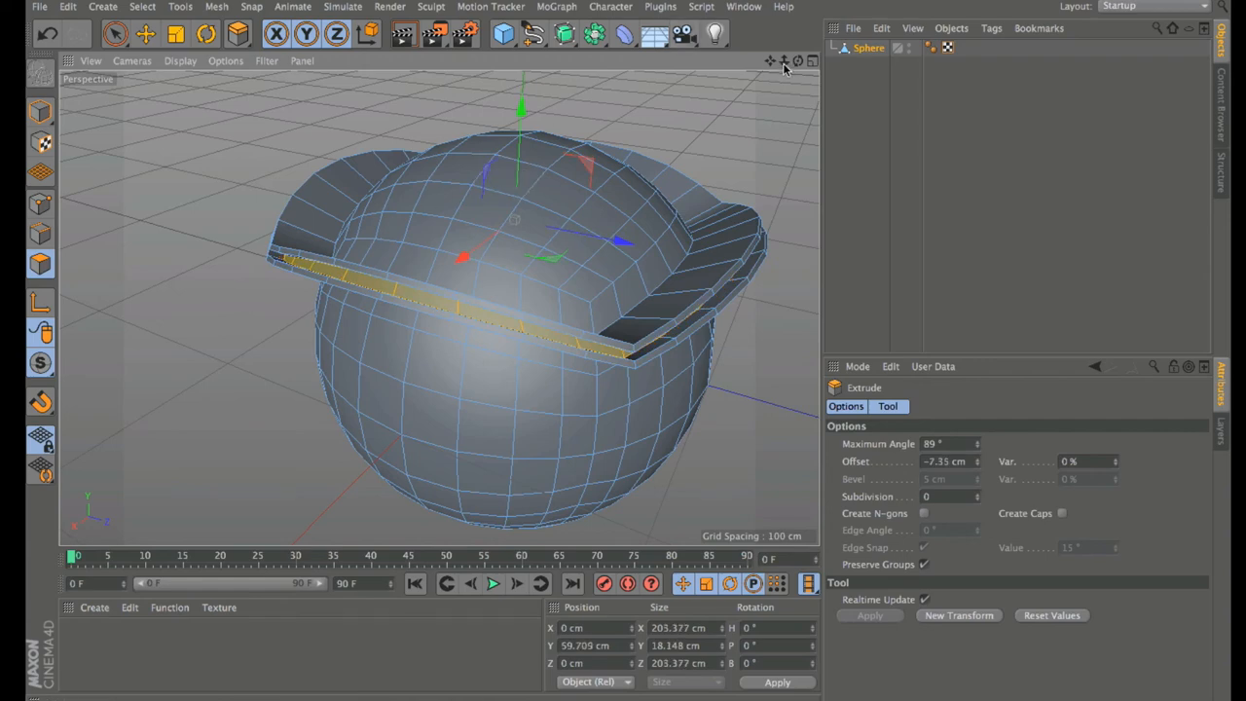
pyautogui.moveTo(796, 62)
pyautogui.mouseDown()
pyautogui.moveTo(804, 12)
pyautogui.moveTo(783, 50)
pyautogui.moveTo(798, 66)
pyautogui.mouseUp()
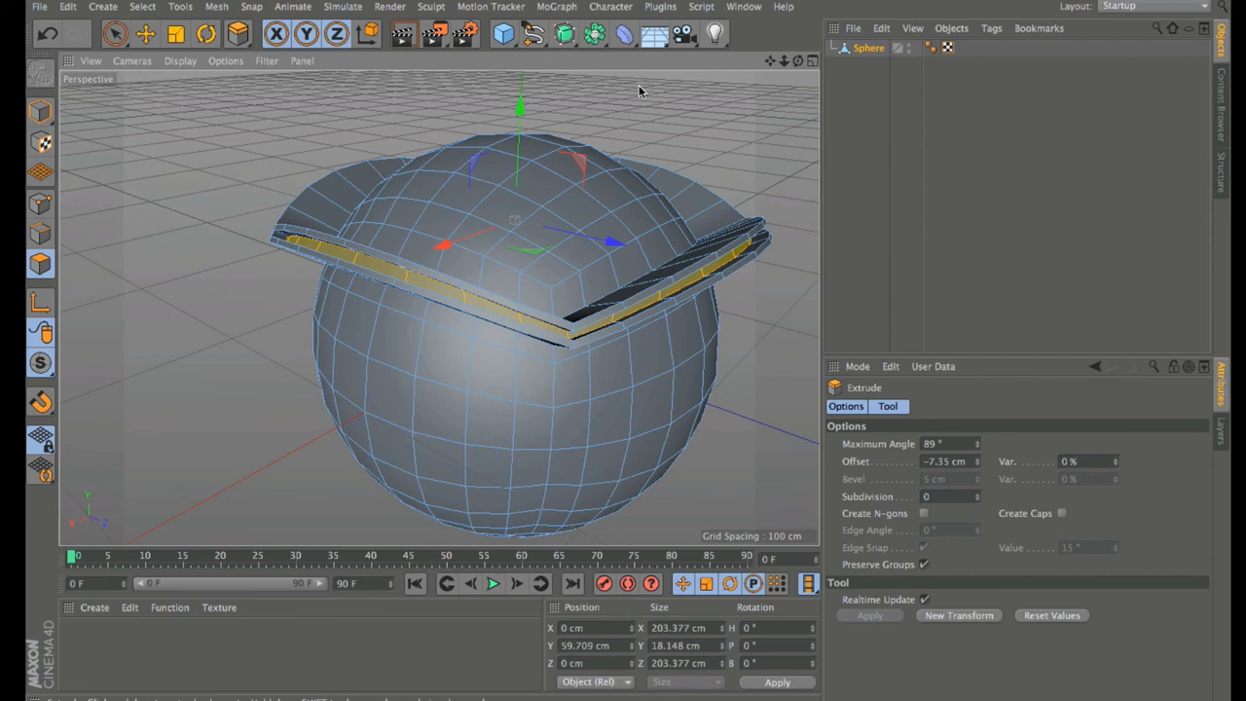
pyautogui.hotkey('ctrl', 'z')
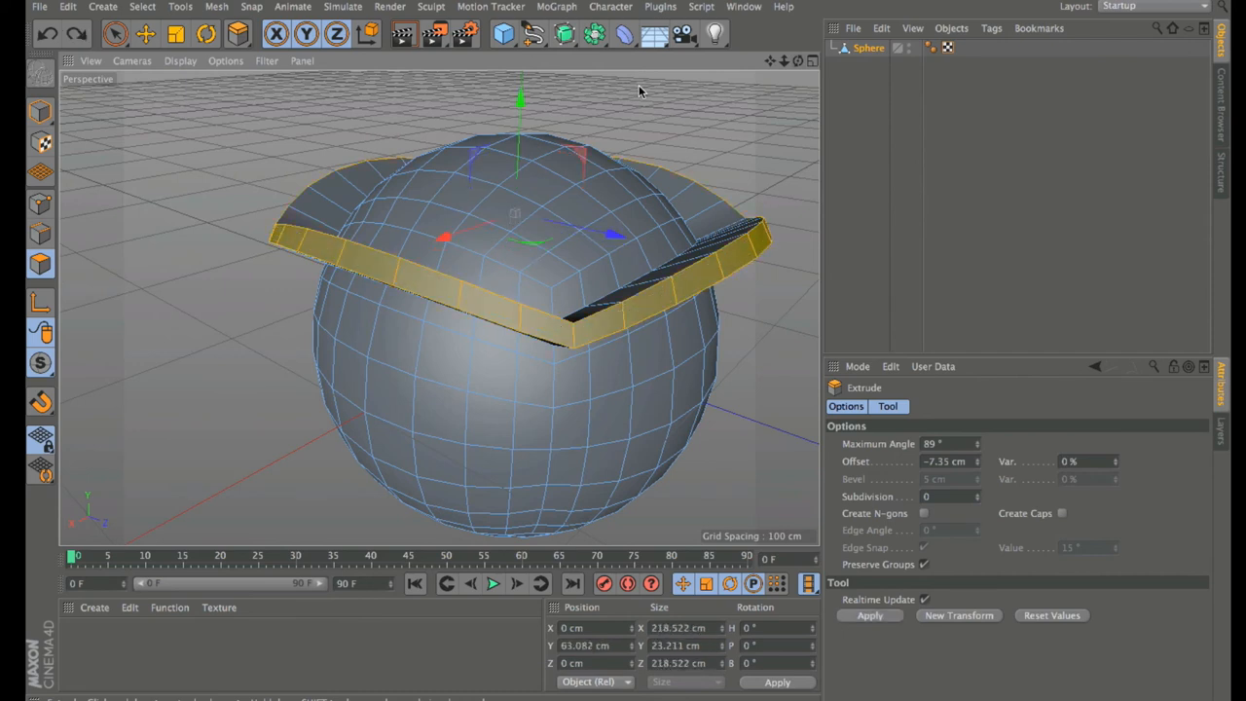
pyautogui.hotkey('ctrl', 'z')
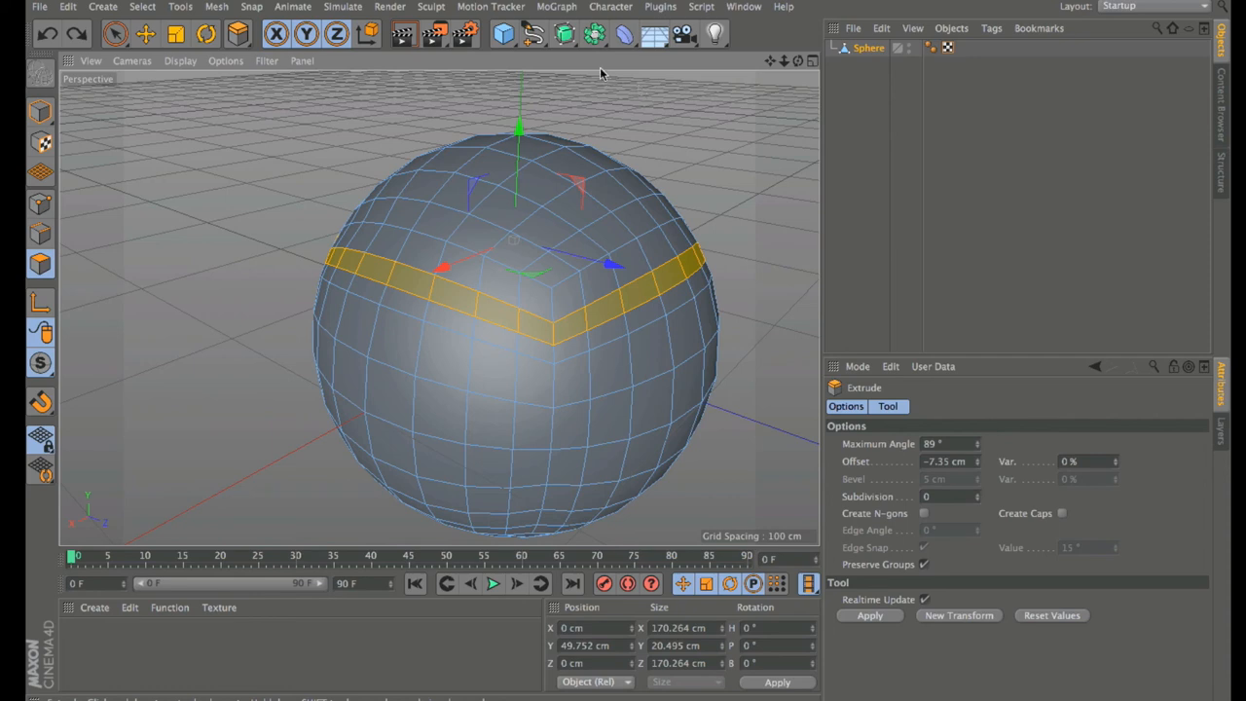
# Step: In Points mode, Live Select a fresh patch of points on the sphere's upper left, then pick Move
pyautogui.click(42, 204)
pyautogui.click(121, 35)
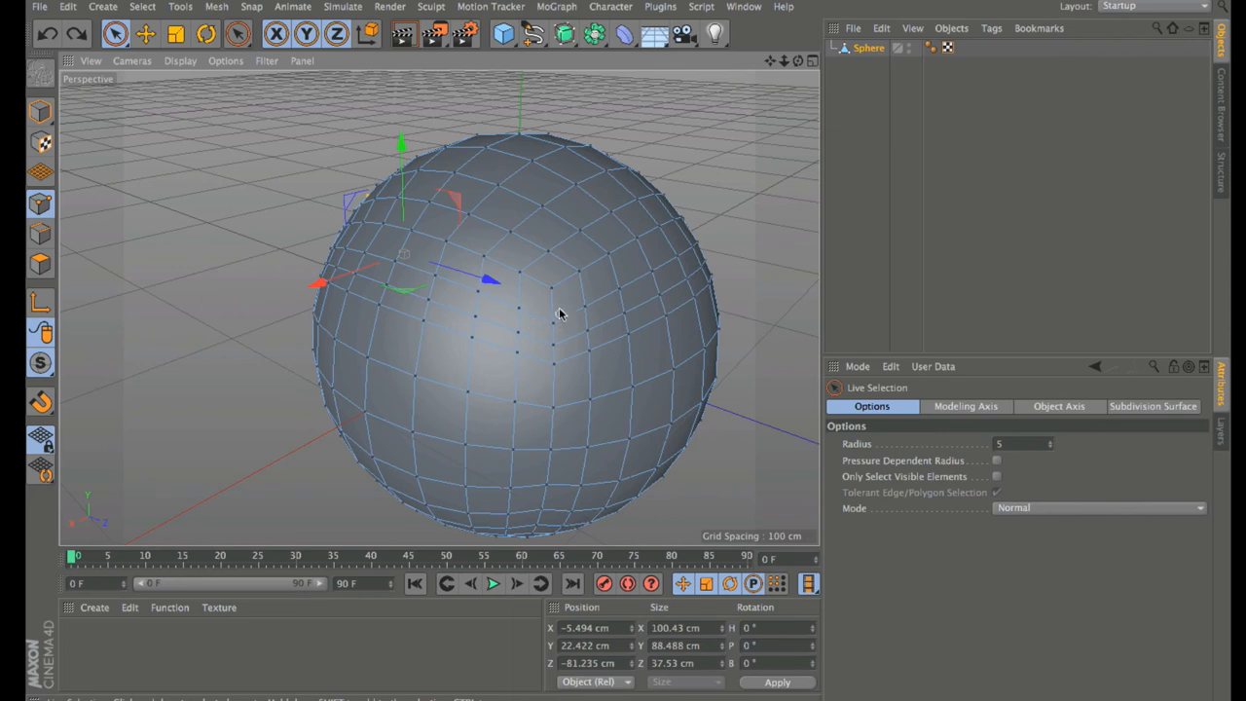
pyautogui.click(244, 269)
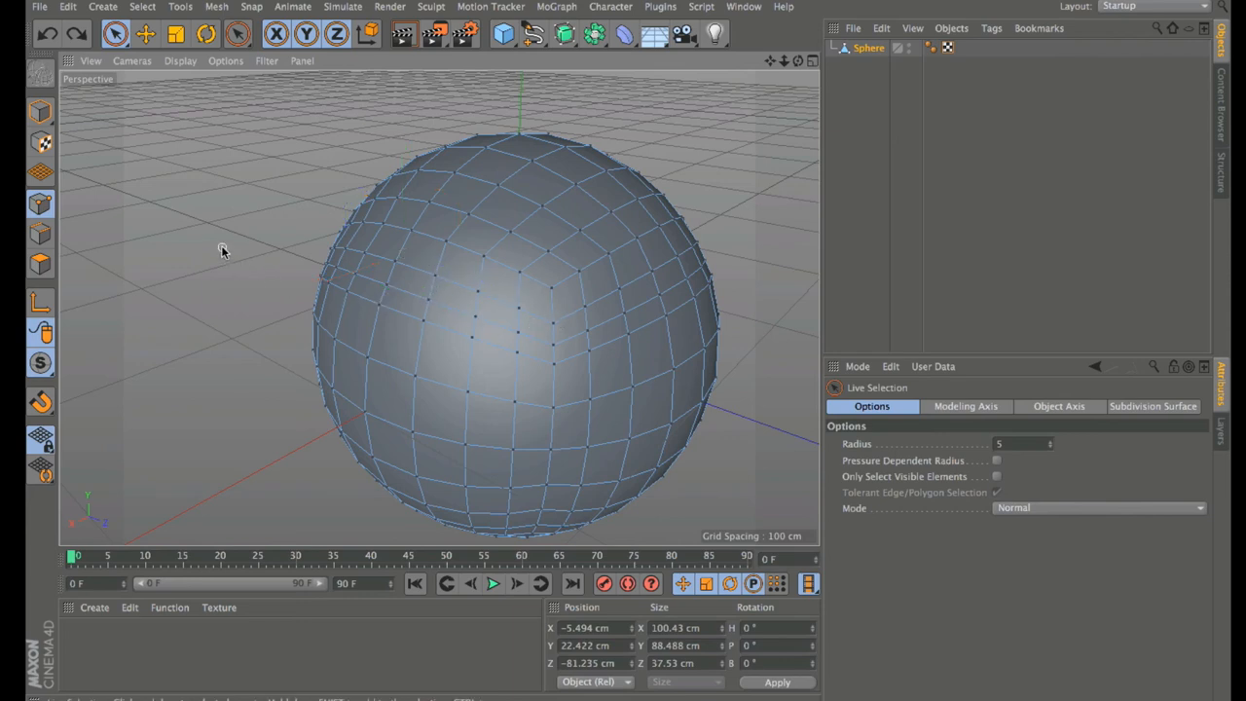
pyautogui.moveTo(437, 281)
pyautogui.mouseDown()
pyautogui.moveTo(361, 259)
pyautogui.moveTo(357, 272)
pyautogui.moveTo(382, 298)
pyautogui.moveTo(423, 296)
pyautogui.moveTo(428, 309)
pyautogui.moveTo(392, 314)
pyautogui.moveTo(328, 281)
pyautogui.mouseUp()
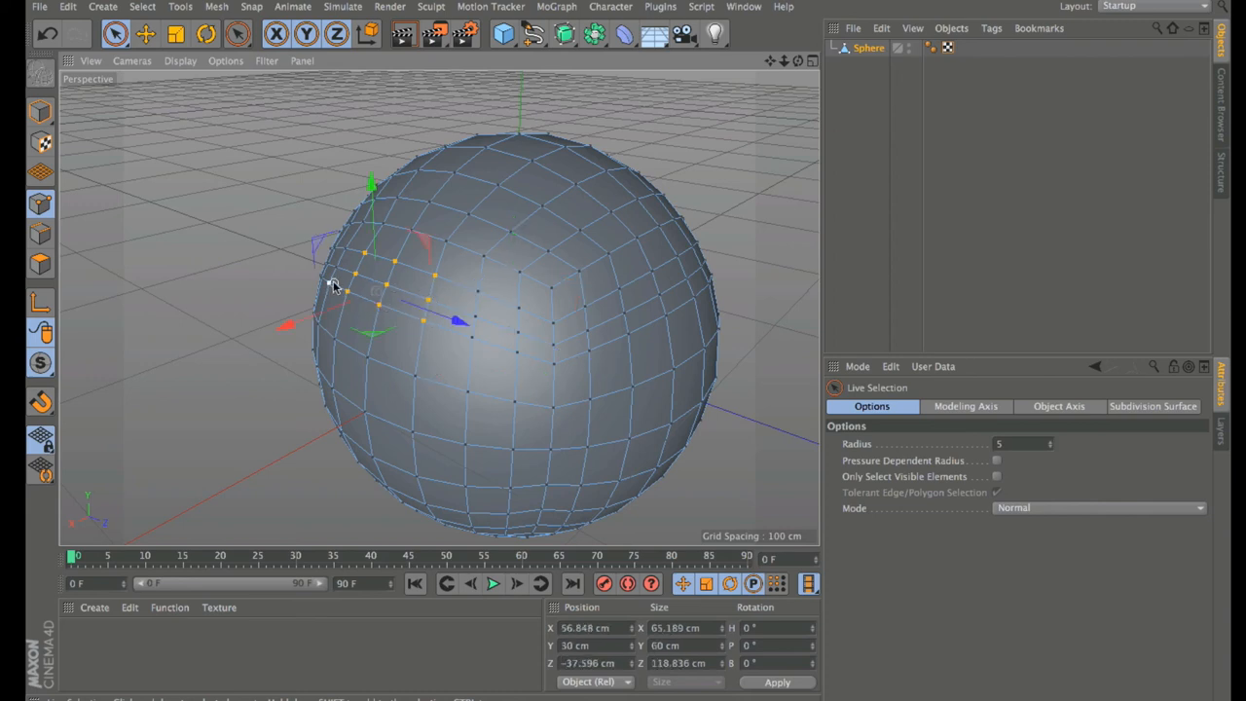
pyautogui.press('e')
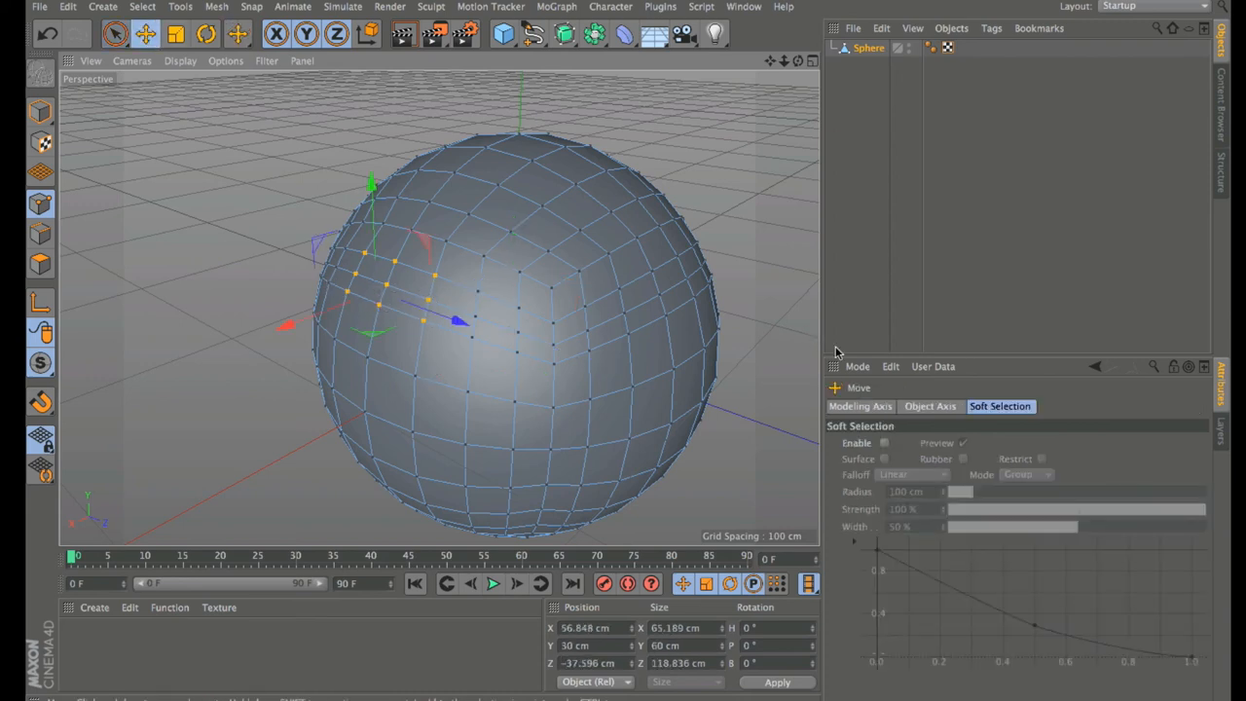
# Step: Enable soft selection with Bell falloff, 31 % width and 63 cm radius, then test-pull and undo
pyautogui.click(884, 444)
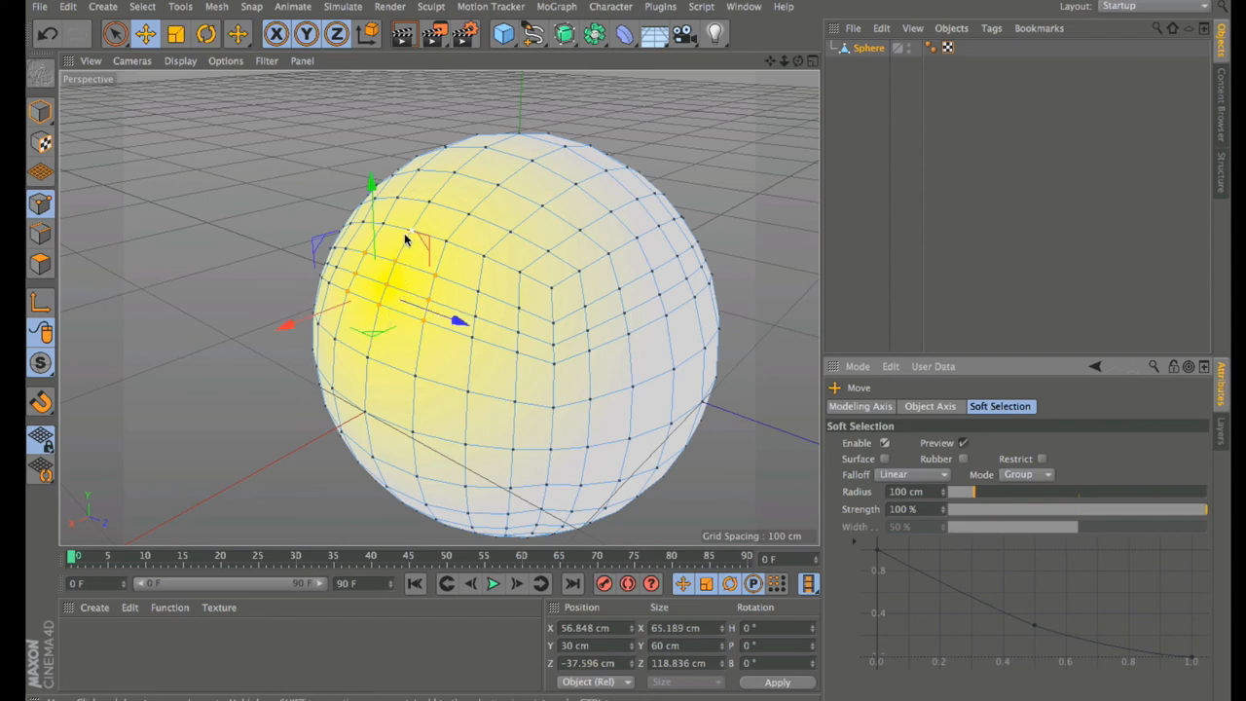
pyautogui.click(892, 475)
pyautogui.click(904, 510)
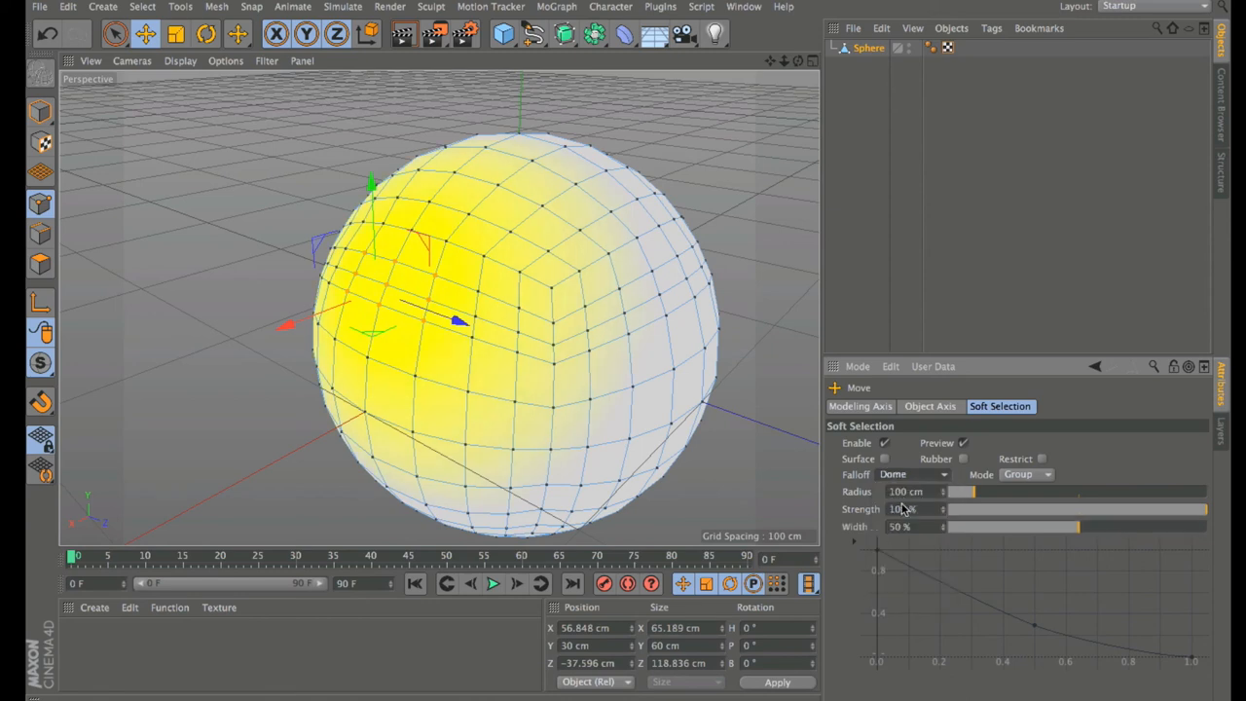
pyautogui.click(905, 477)
pyautogui.click(887, 525)
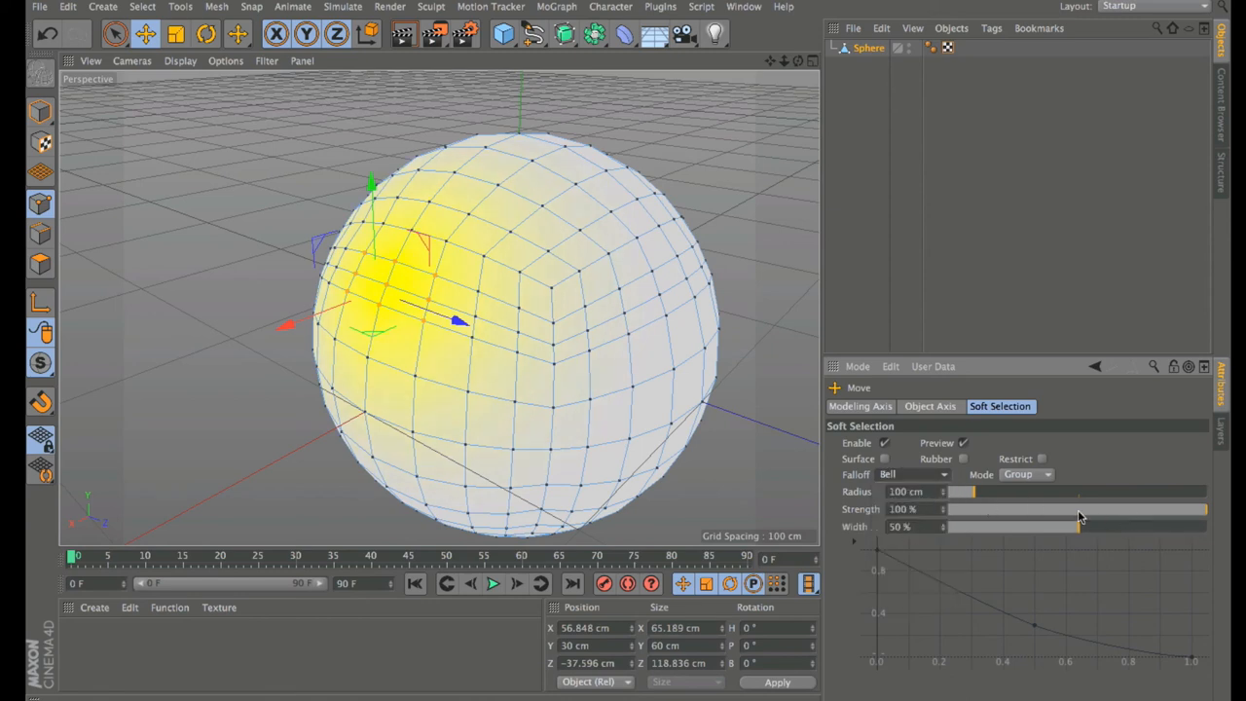
pyautogui.moveTo(1081, 526); pyautogui.dragTo(1231, 502)
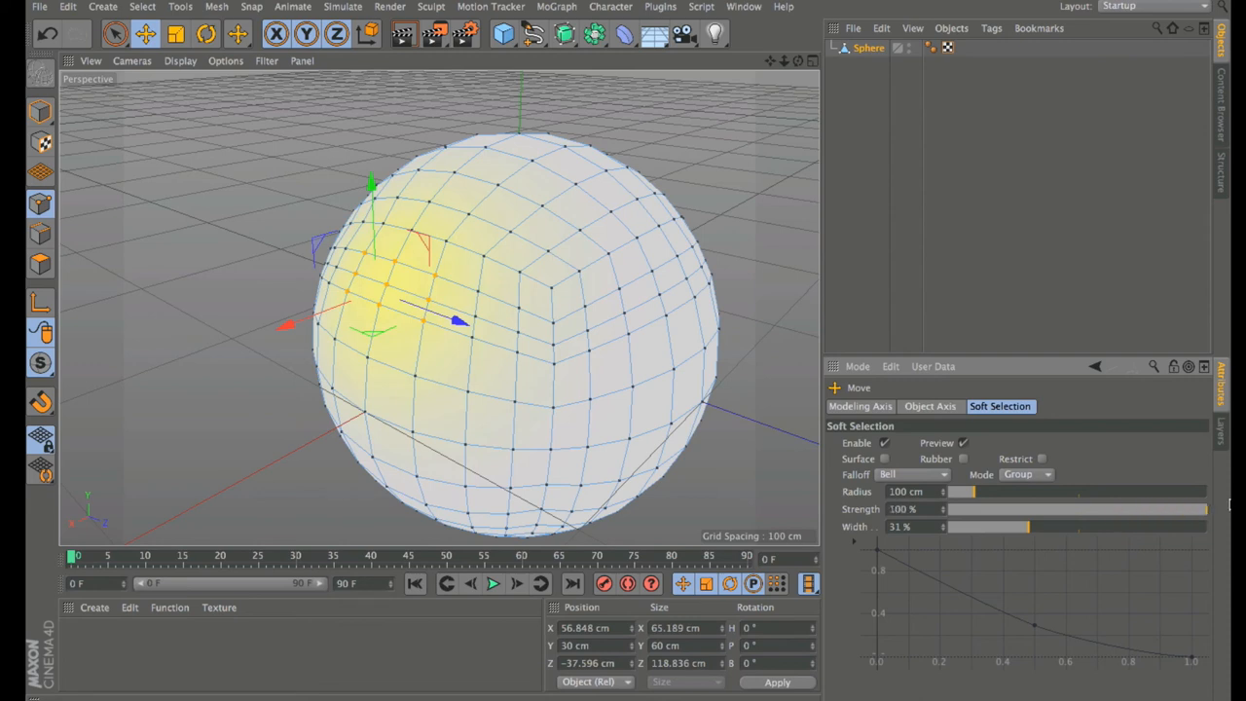
pyautogui.moveTo(974, 498); pyautogui.dragTo(965, 499)
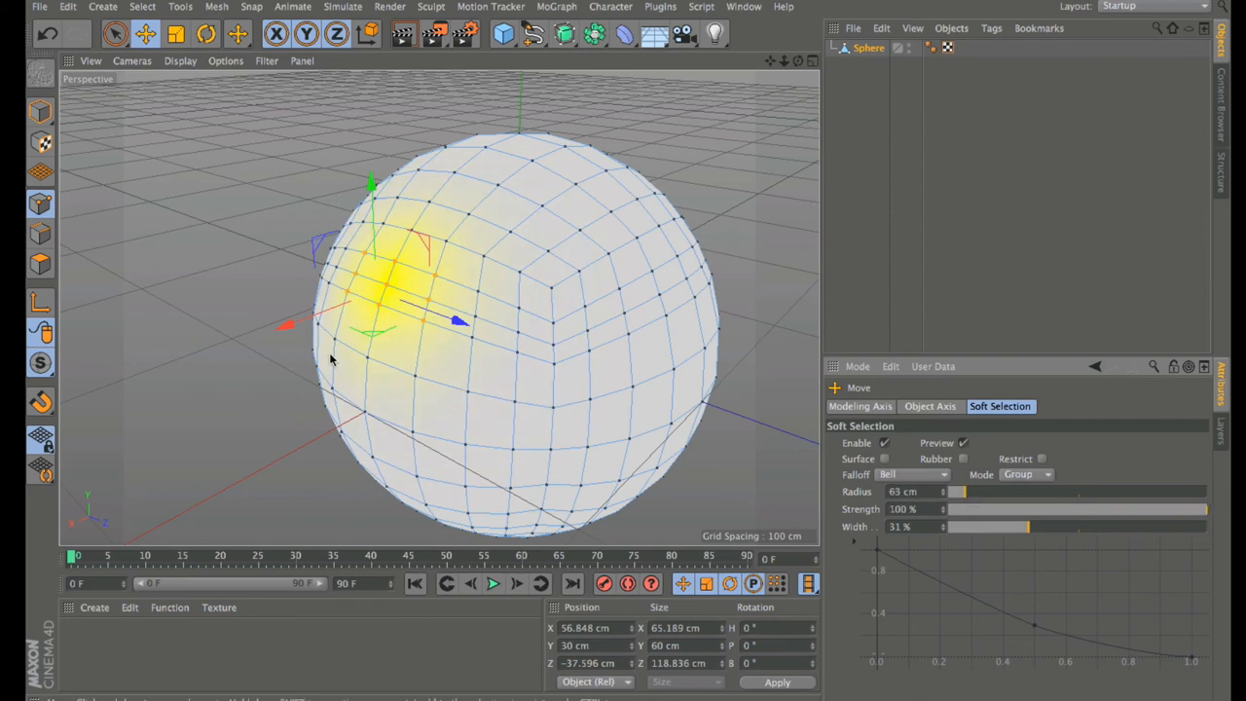
pyautogui.moveTo(304, 336); pyautogui.dragTo(212, 345)
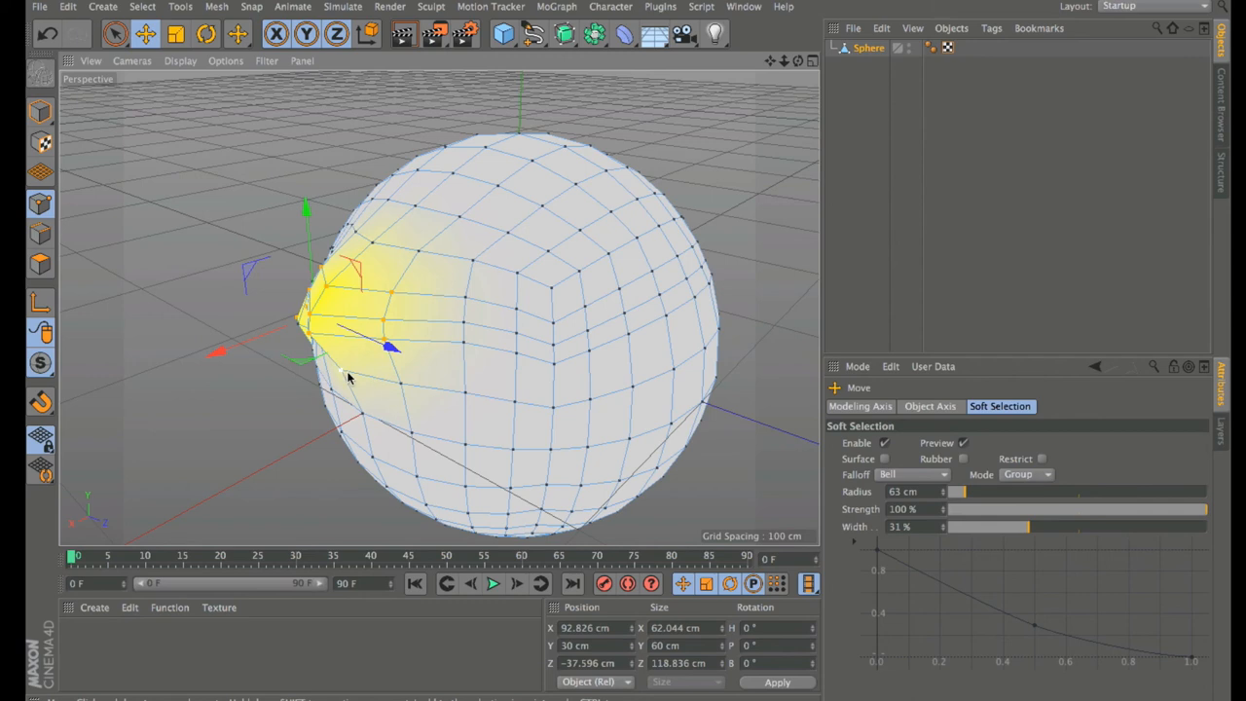
pyautogui.hotkey('ctrl', 'z')
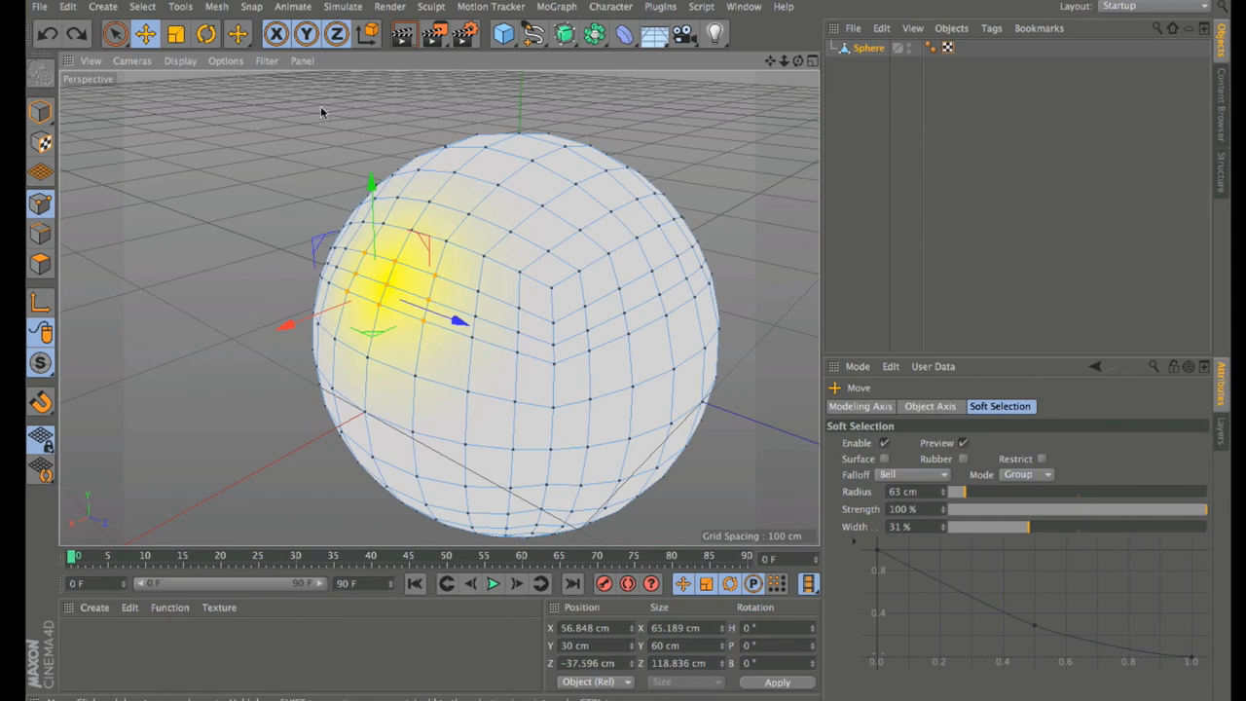
# Step: Clear the point selection and switch to Set Point Value from the M tool list
pyautogui.click(285, 133)
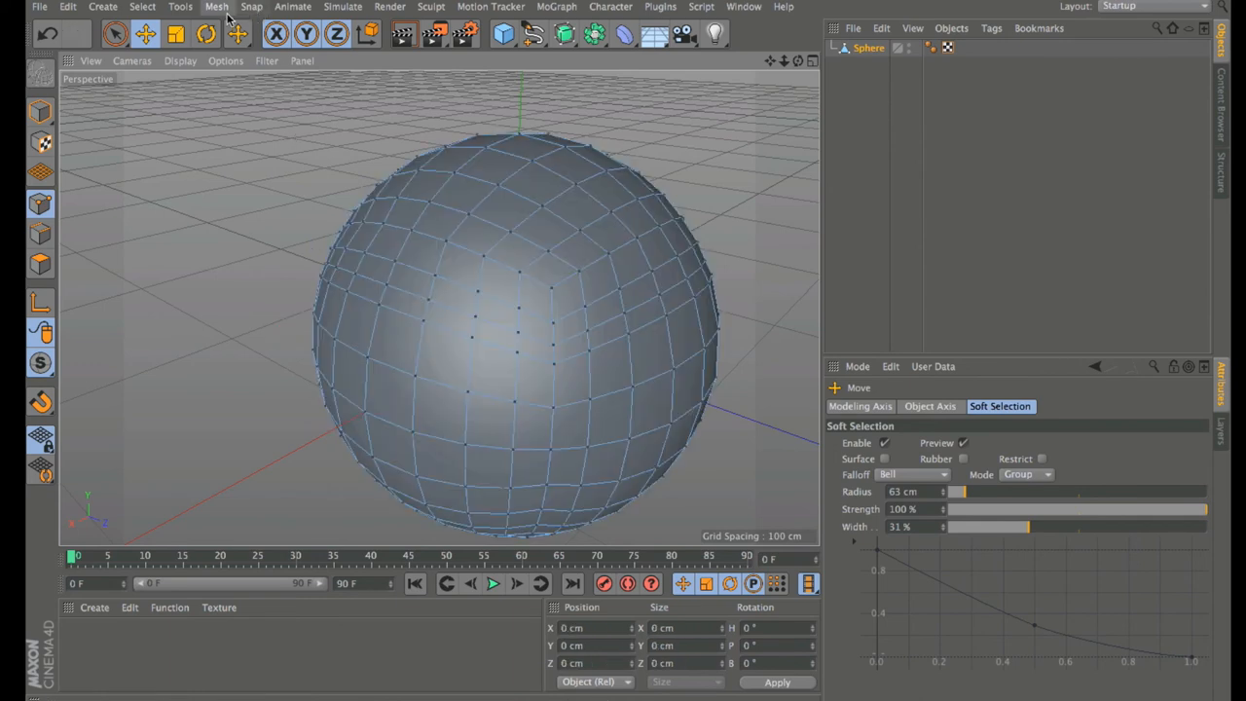
pyautogui.press('m')
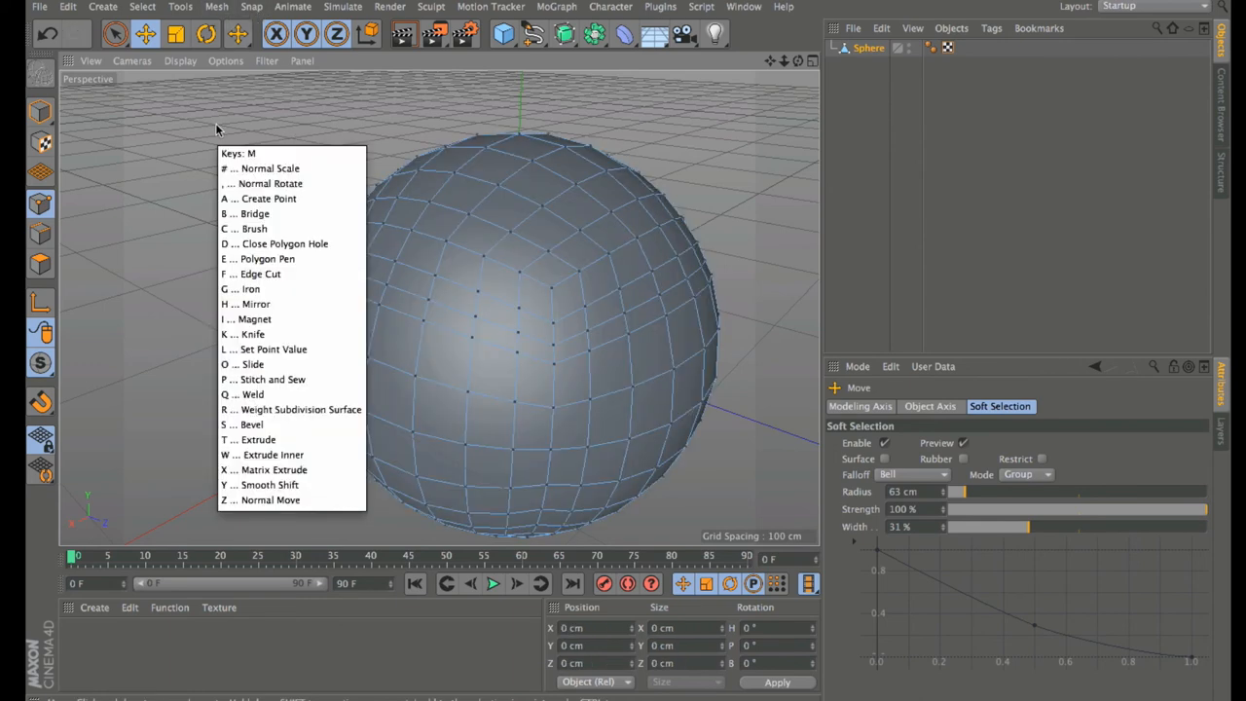
pyautogui.press('Escape')
pyautogui.press('m')
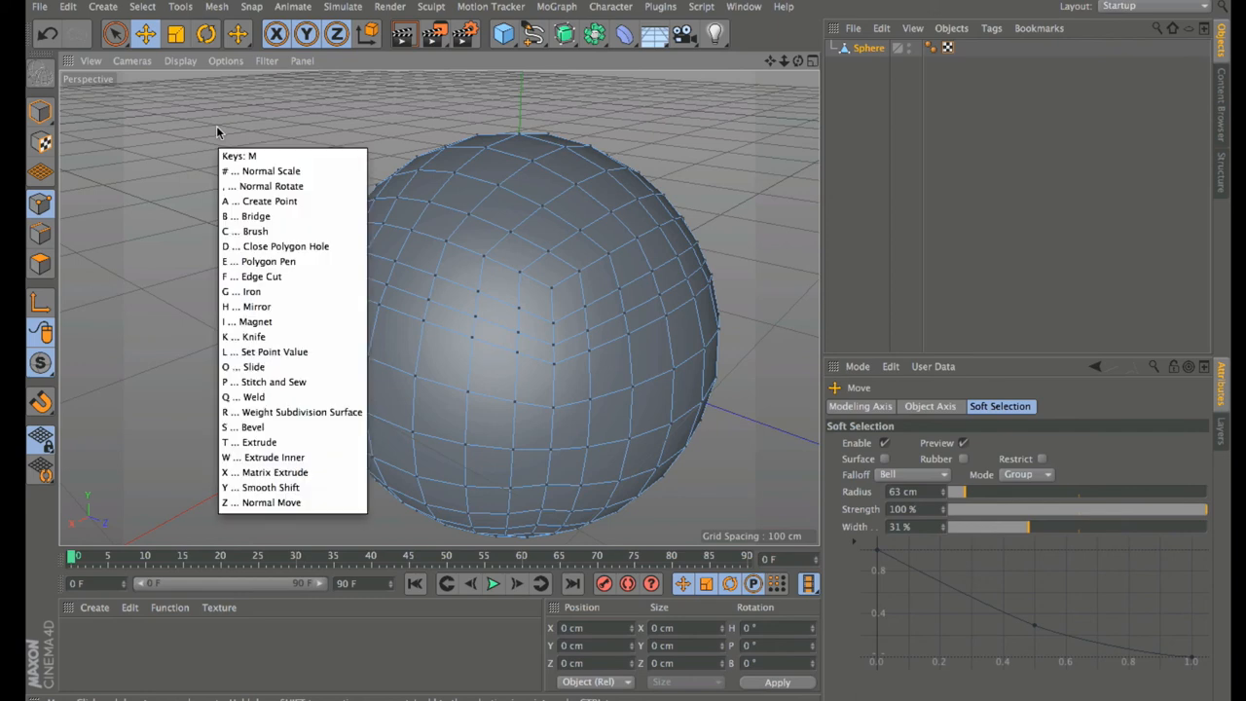
pyautogui.press('Escape')
pyautogui.press('m')
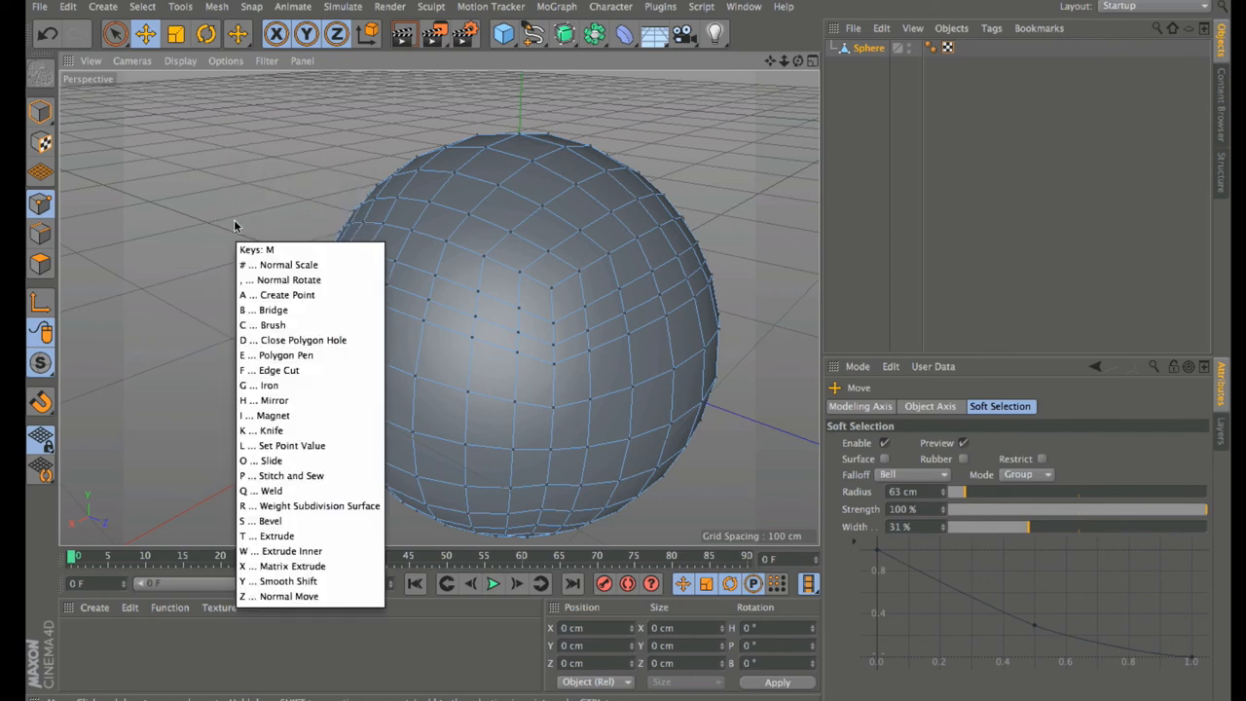
pyautogui.press('l')
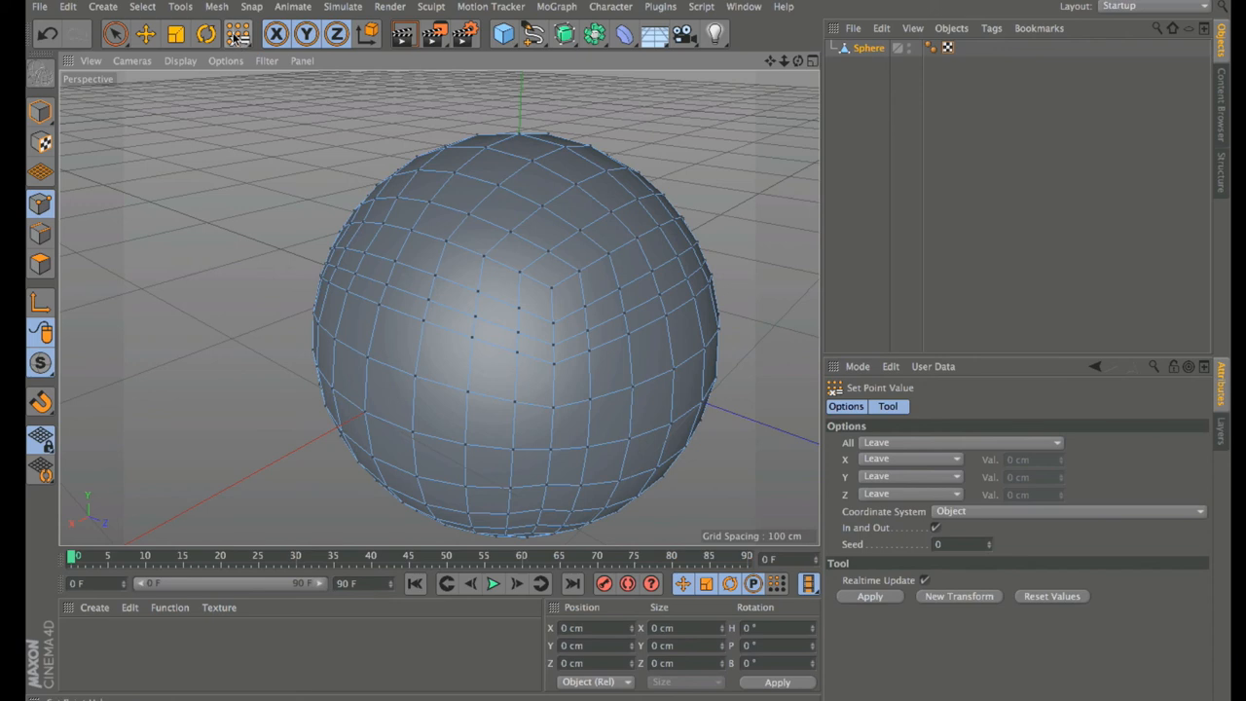
# Step: Choose Magnet from the Mesh menu's Transform Tools
pyautogui.click(216, 7)
pyautogui.moveTo(251, 52)
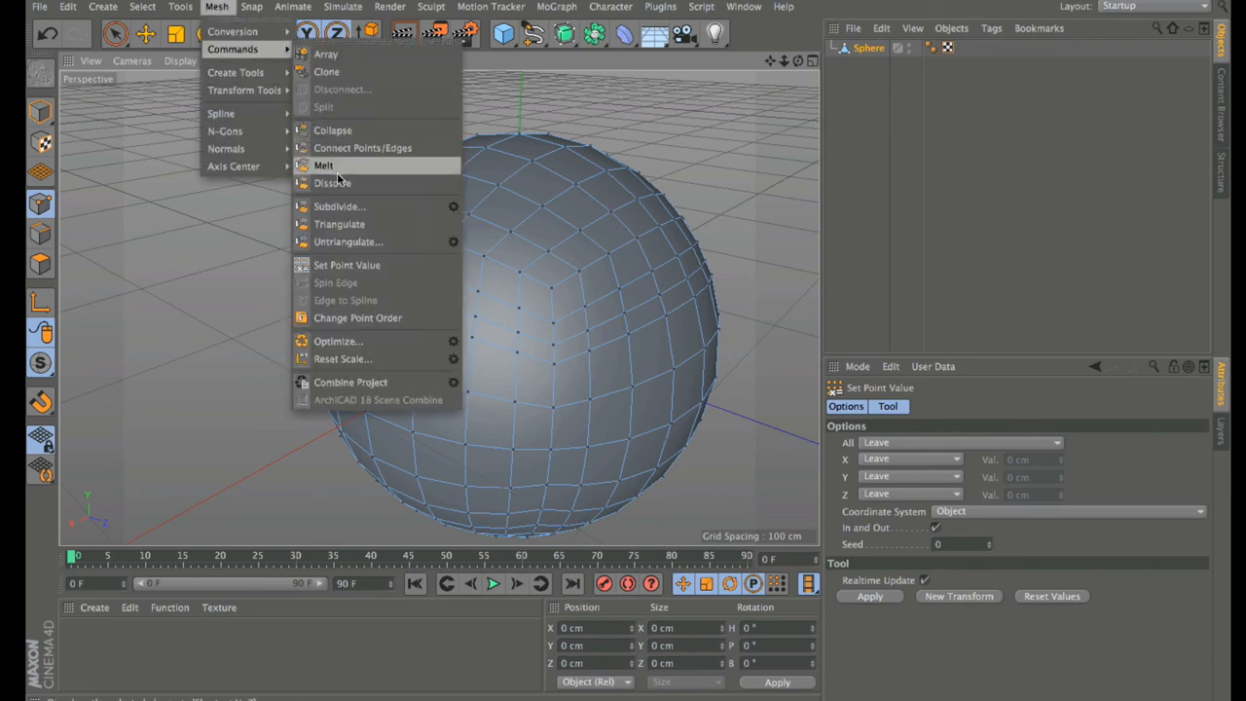
pyautogui.moveTo(263, 97)
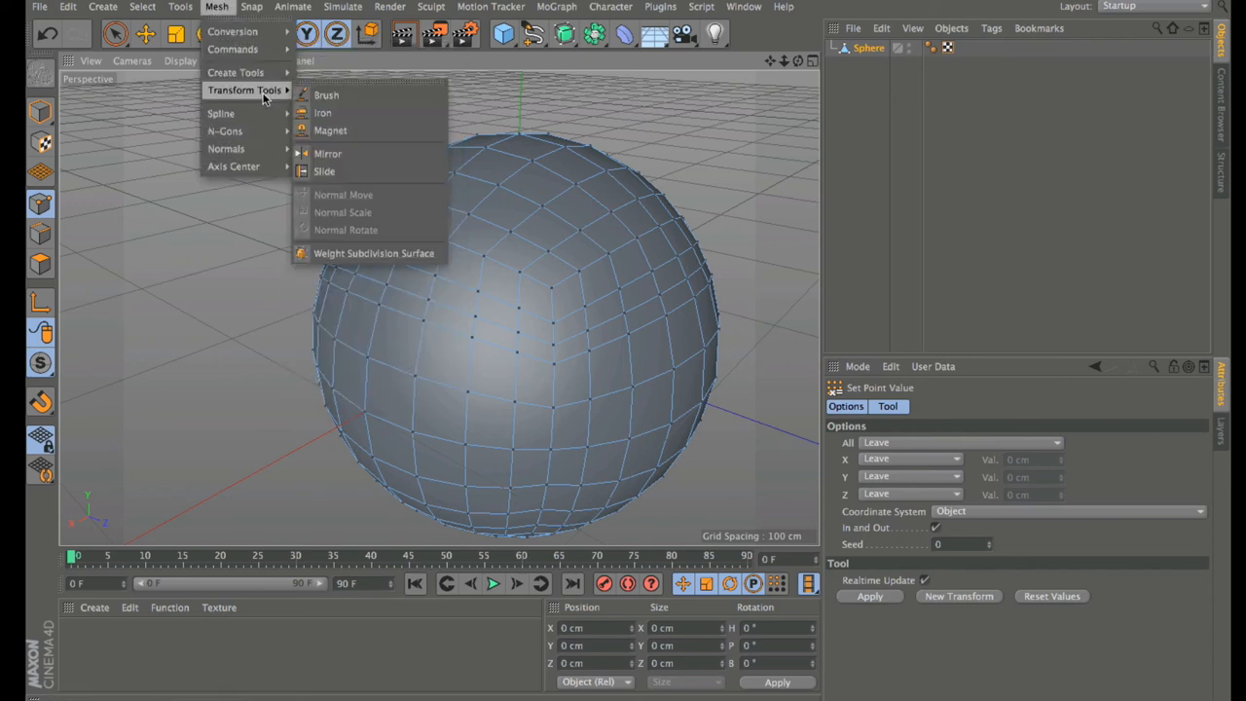
pyautogui.click(328, 131)
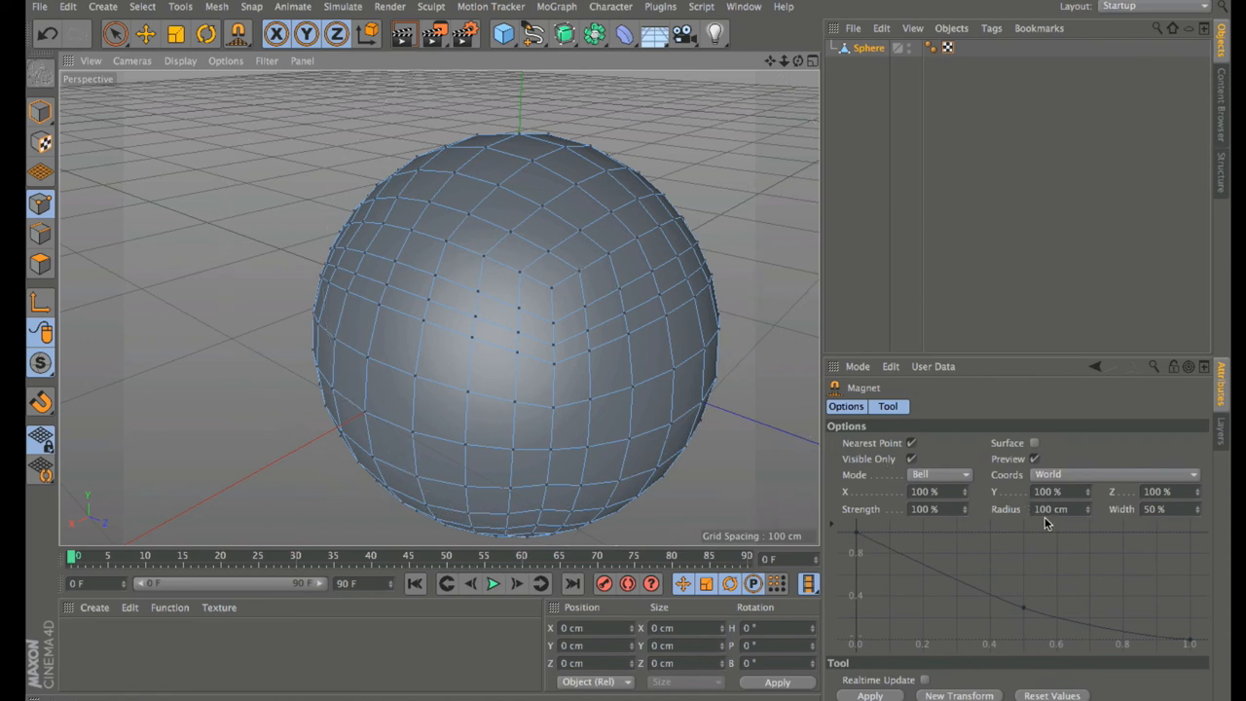
# Step: Try a 47 cm Magnet radius, check frame 90, return to frame 0 and set the radius to 104 cm
pyautogui.moveTo(1088, 513); pyautogui.dragTo(1072, 513)
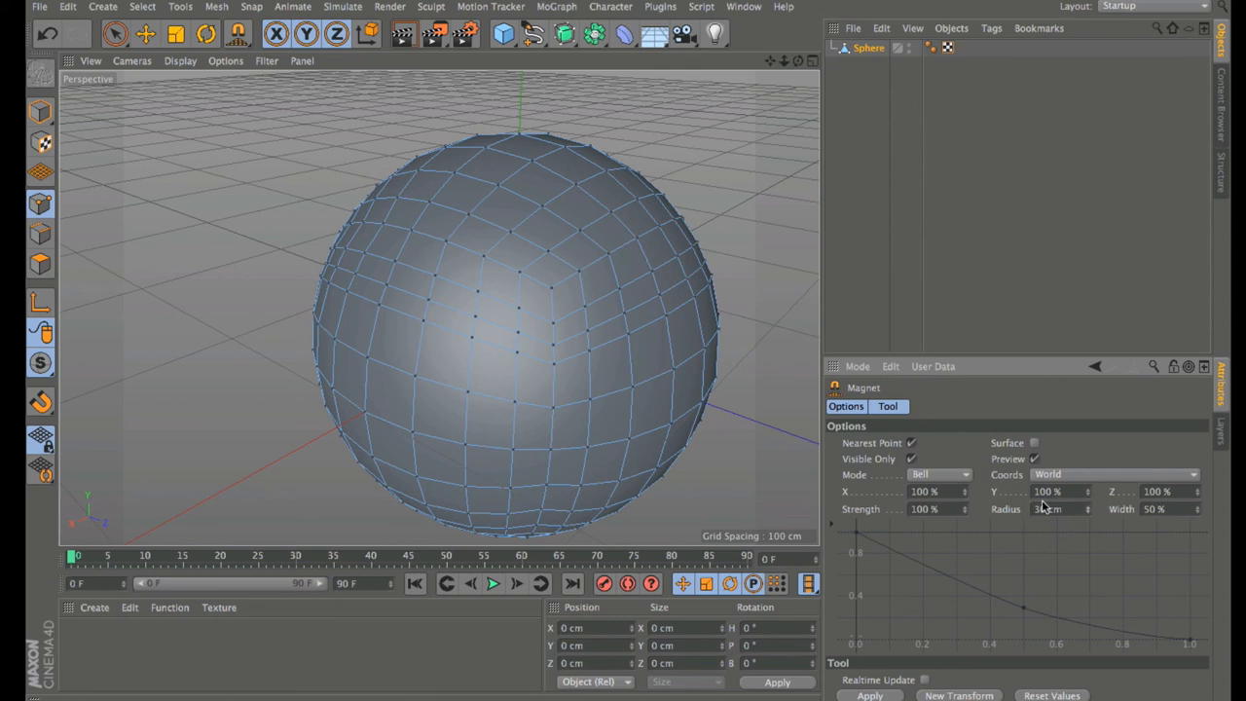
pyautogui.moveTo(1089, 511); pyautogui.dragTo(1089, 510)
pyautogui.click(745, 560)
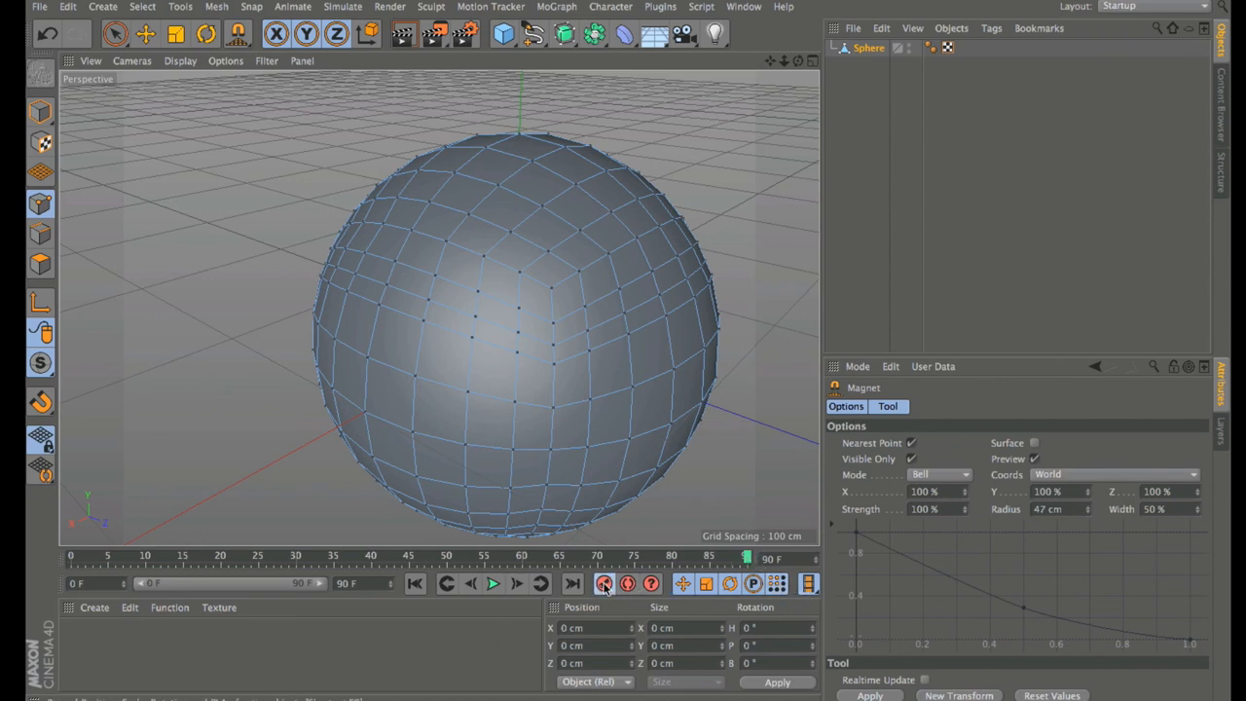
pyautogui.click(416, 583)
pyautogui.moveTo(1090, 507)
pyautogui.mouseDown()
pyautogui.moveTo(1090, 482)
pyautogui.moveTo(1090, 507)
pyautogui.mouseUp()
# Step: Magnet-drag the sphere to dent its upper right, flatten the underside and press the top down
pyautogui.moveTo(662, 230)
pyautogui.mouseDown()
pyautogui.moveTo(640, 248)
pyautogui.moveTo(584, 255)
pyautogui.moveTo(551, 210)
pyautogui.moveTo(439, 219)
pyautogui.moveTo(450, 264)
pyautogui.moveTo(383, 322)
pyautogui.moveTo(437, 336)
pyautogui.moveTo(484, 237)
pyautogui.moveTo(575, 300)
pyautogui.moveTo(636, 373)
pyautogui.moveTo(574, 380)
pyautogui.moveTo(444, 321)
pyautogui.moveTo(439, 277)
pyautogui.mouseUp()
pyautogui.moveTo(798, 61)
pyautogui.mouseDown()
pyautogui.moveTo(806, 12)
pyautogui.moveTo(800, 30)
pyautogui.mouseUp()
pyautogui.moveTo(614, 481); pyautogui.dragTo(605, 432)
pyautogui.moveTo(539, 503)
pyautogui.mouseDown()
pyautogui.moveTo(532, 481)
pyautogui.moveTo(464, 487)
pyautogui.moveTo(420, 437)
pyautogui.moveTo(429, 428)
pyautogui.mouseUp()
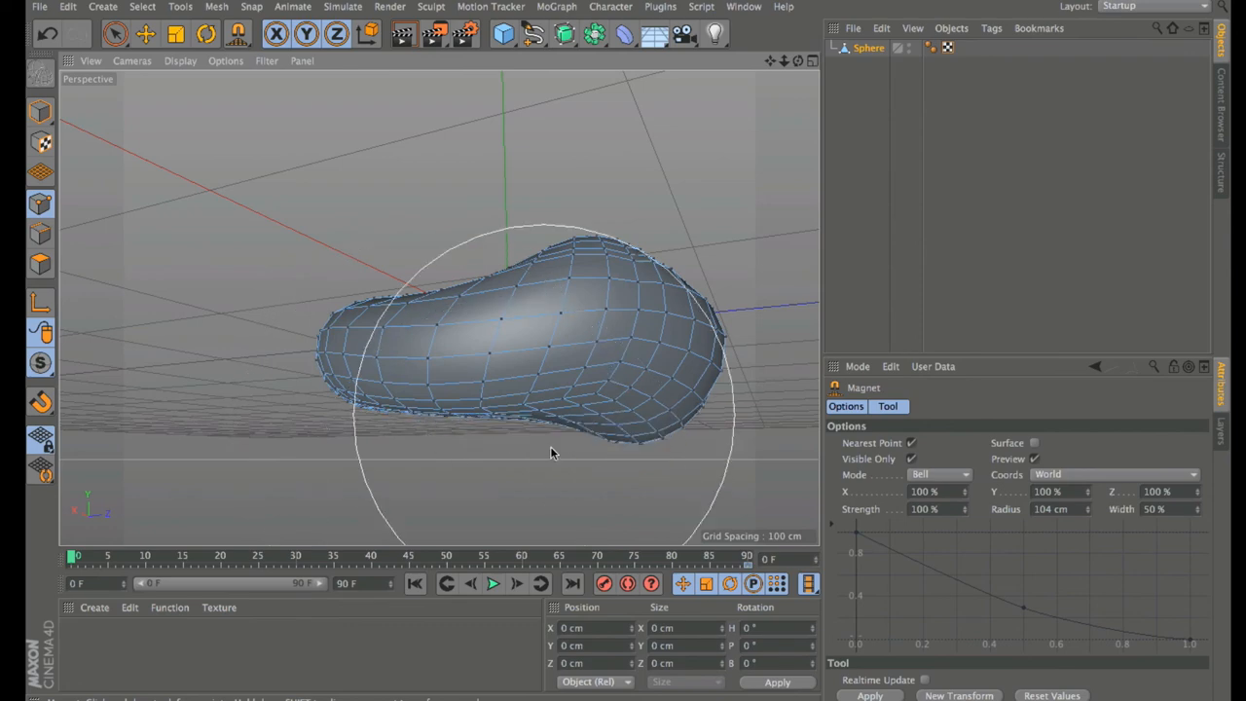
pyautogui.moveTo(638, 443); pyautogui.dragTo(634, 409)
pyautogui.moveTo(617, 255)
pyautogui.mouseDown()
pyautogui.moveTo(615, 292)
pyautogui.moveTo(596, 306)
pyautogui.mouseUp()
pyautogui.moveTo(510, 290); pyautogui.dragTo(507, 328)
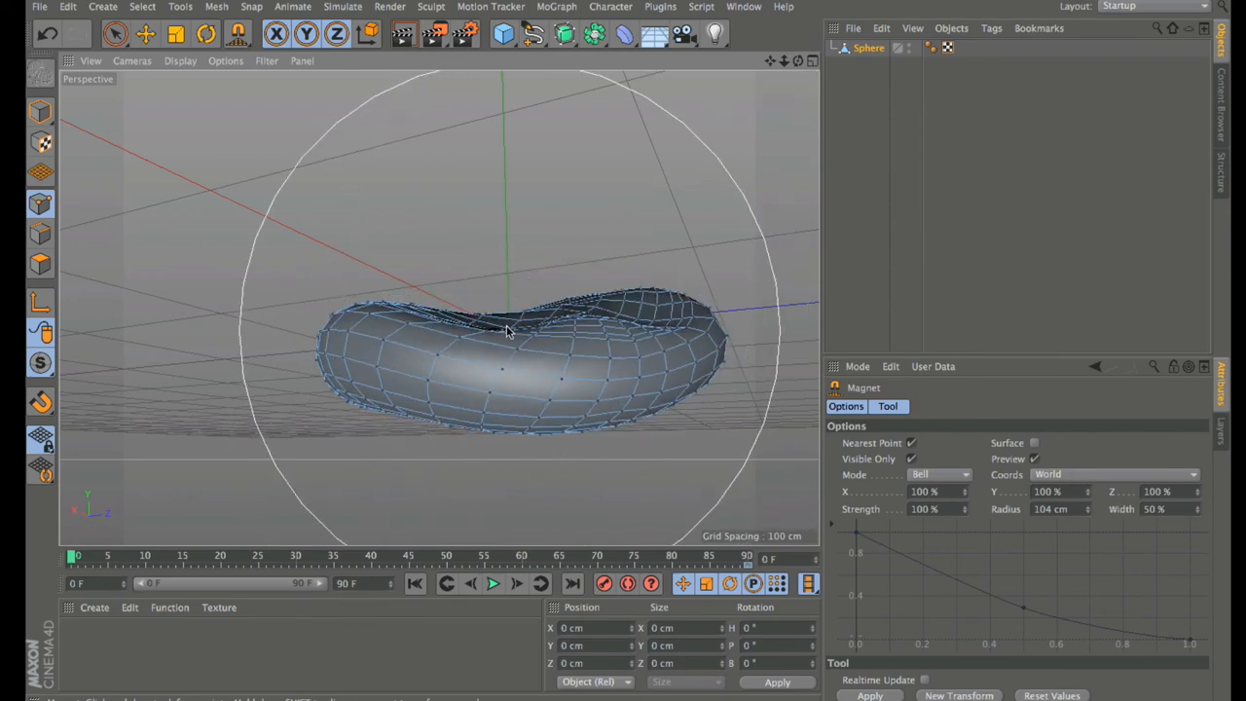
pyautogui.moveTo(397, 277); pyautogui.dragTo(394, 306)
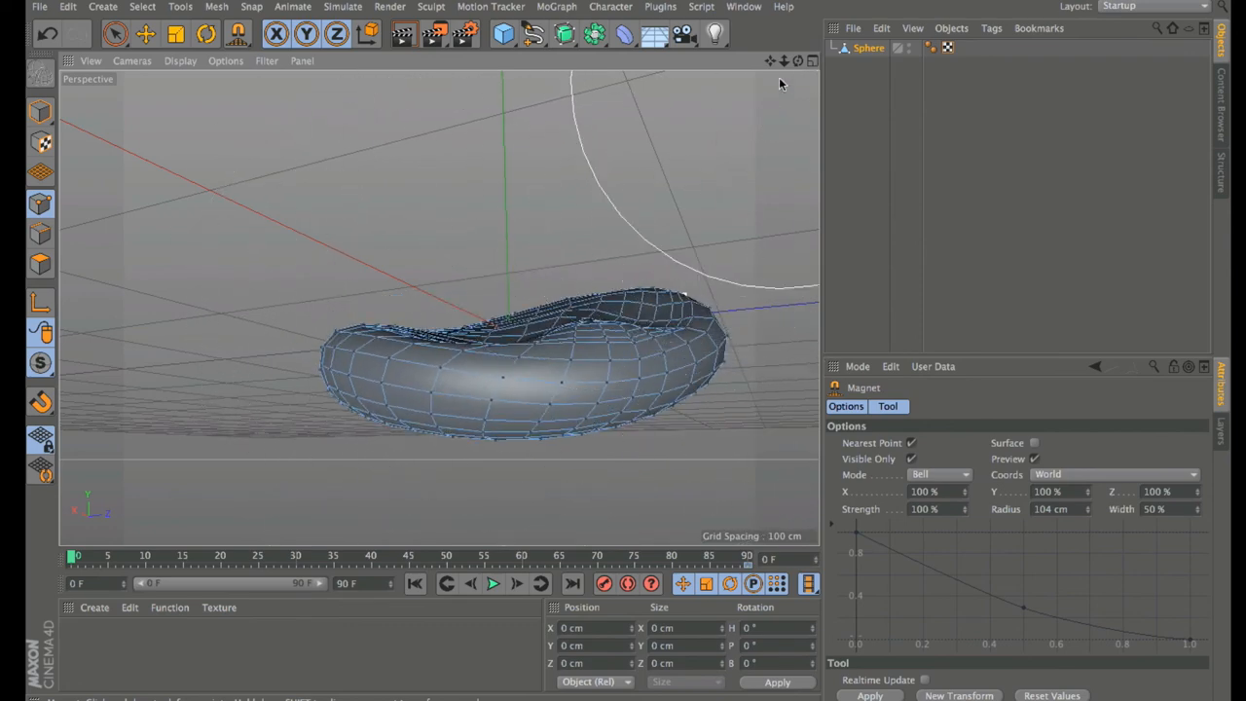
# Step: From a top view, push the back-right and upper-right rims inward and pull the front-left bulge up
pyautogui.moveTo(798, 60); pyautogui.dragTo(790, 161)
pyautogui.moveTo(657, 260); pyautogui.dragTo(595, 314)
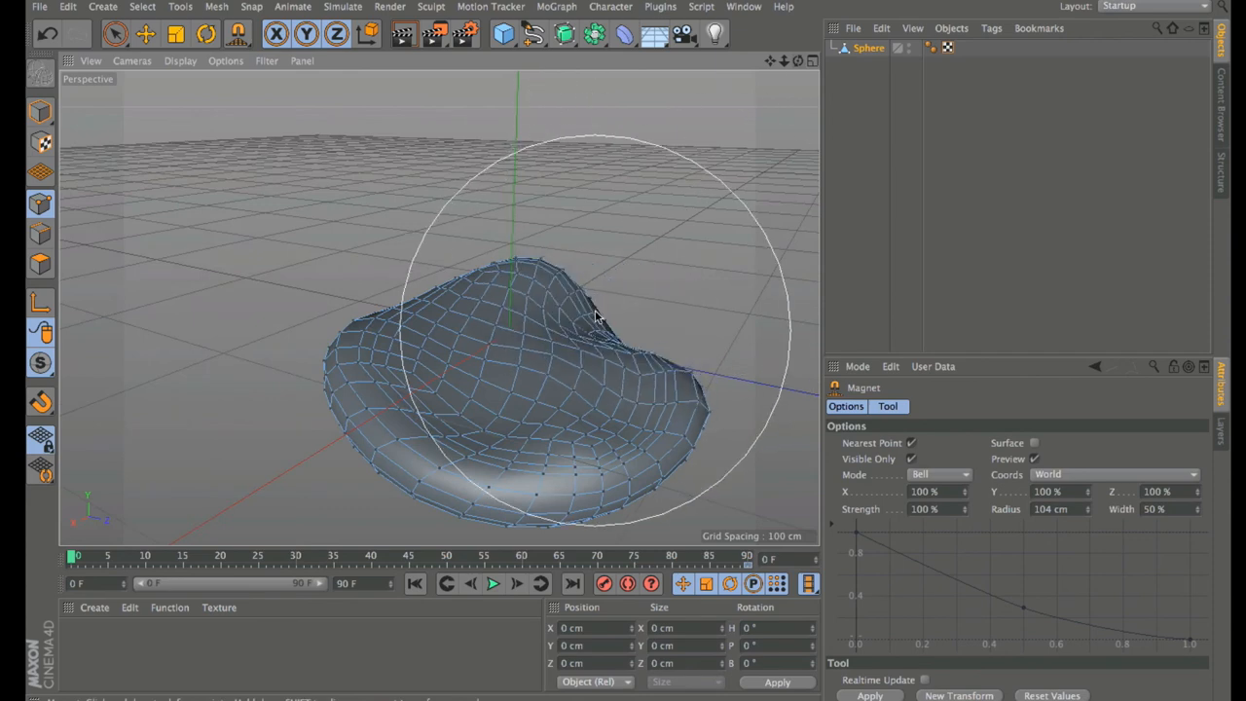
pyautogui.moveTo(578, 272); pyautogui.dragTo(524, 329)
pyautogui.moveTo(444, 430)
pyautogui.mouseDown()
pyautogui.moveTo(478, 397)
pyautogui.moveTo(492, 401)
pyautogui.mouseUp()
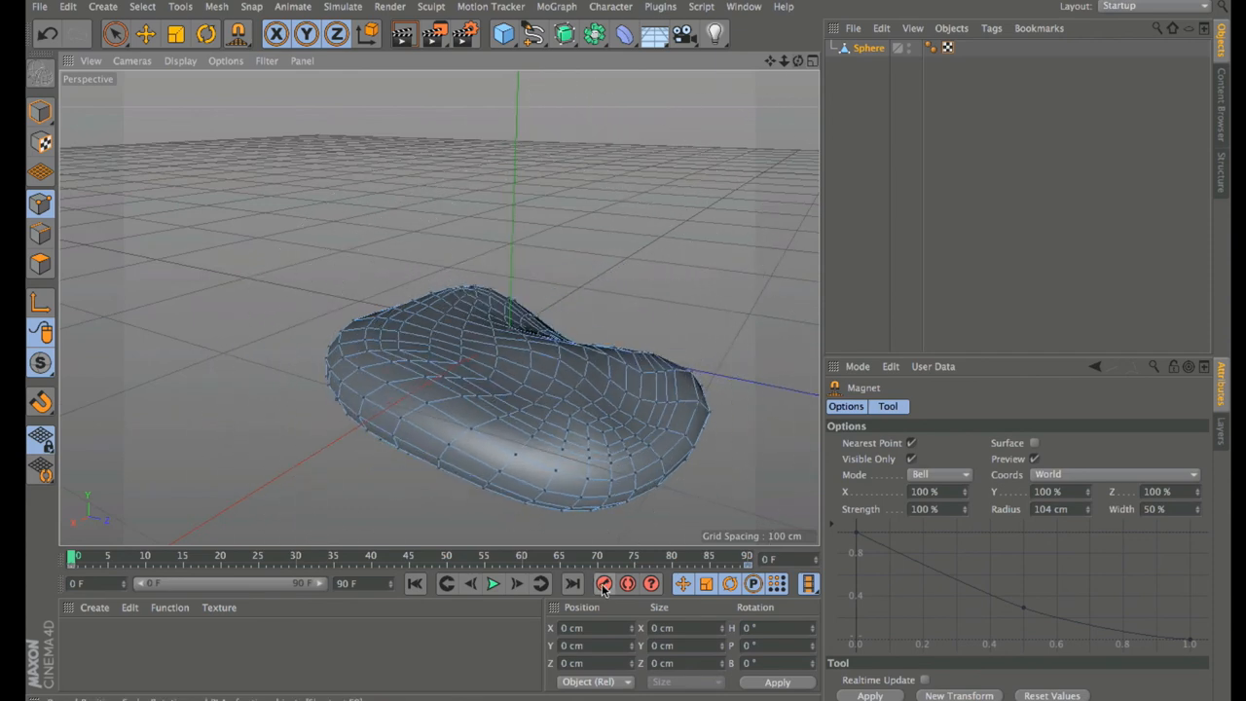
# Step: Play back the recorded deformation from a low angle, then stop playback
pyautogui.click(493, 584)
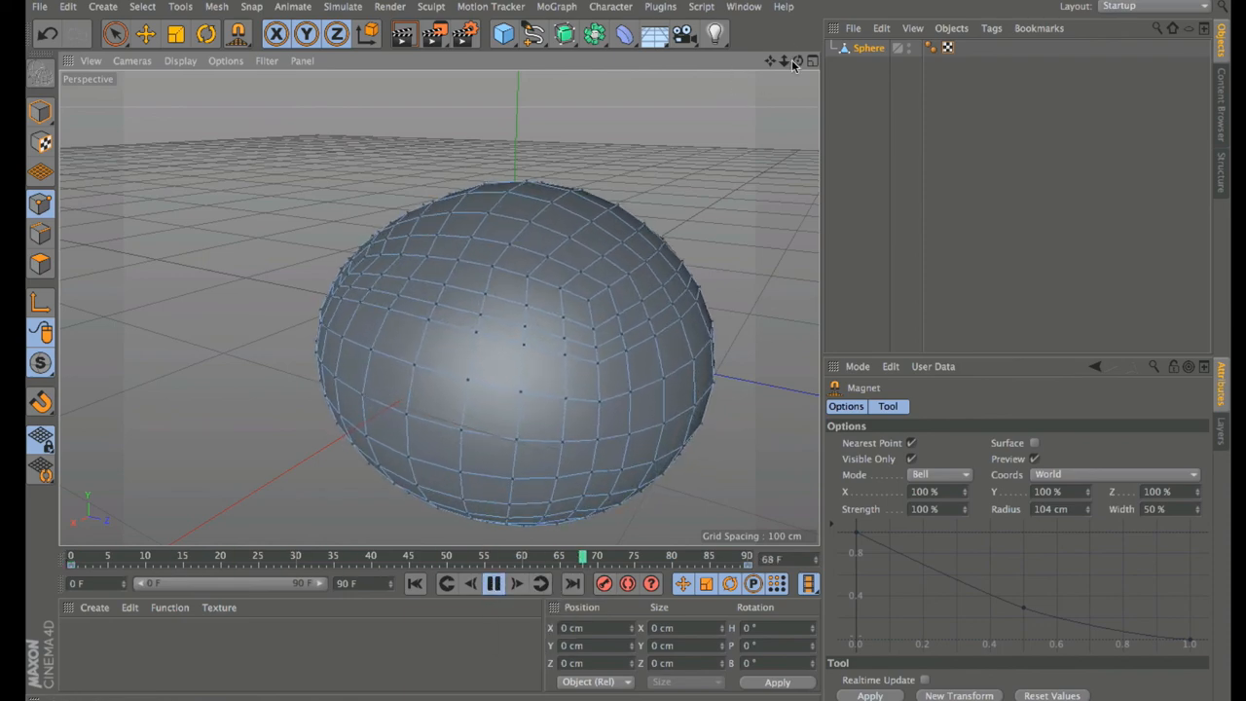
pyautogui.moveTo(796, 62); pyautogui.dragTo(509, 333)
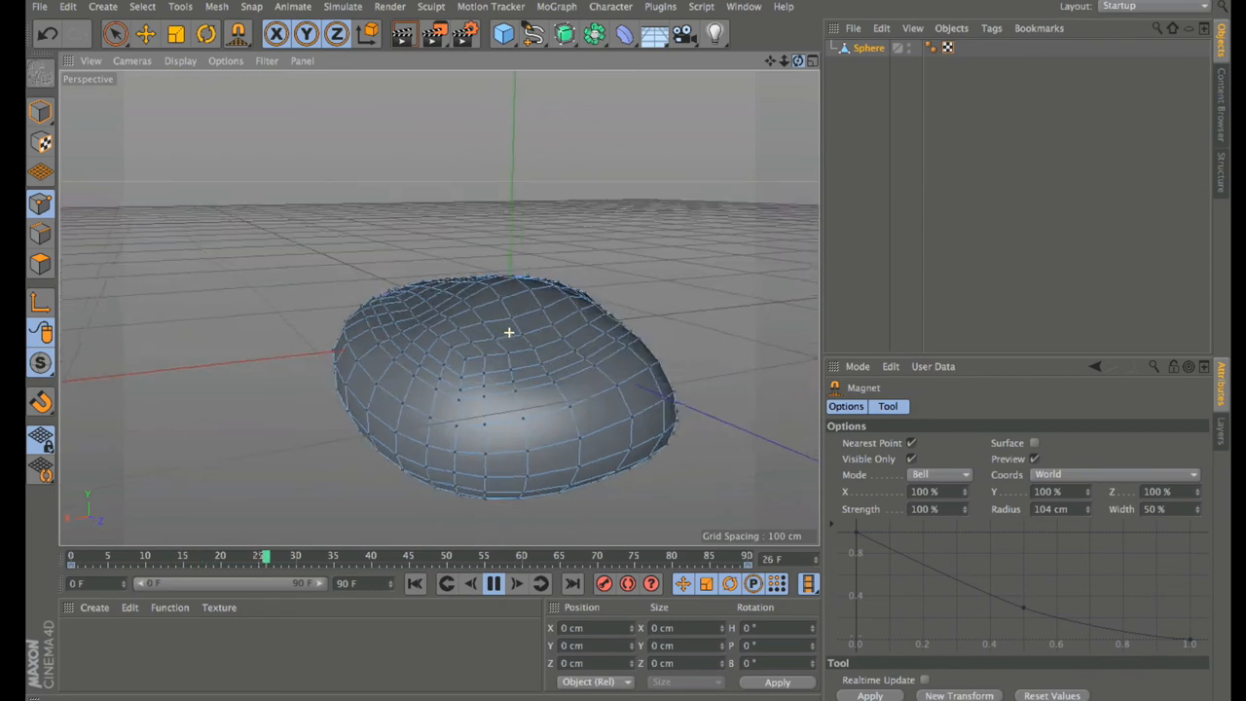
pyautogui.click(493, 584)
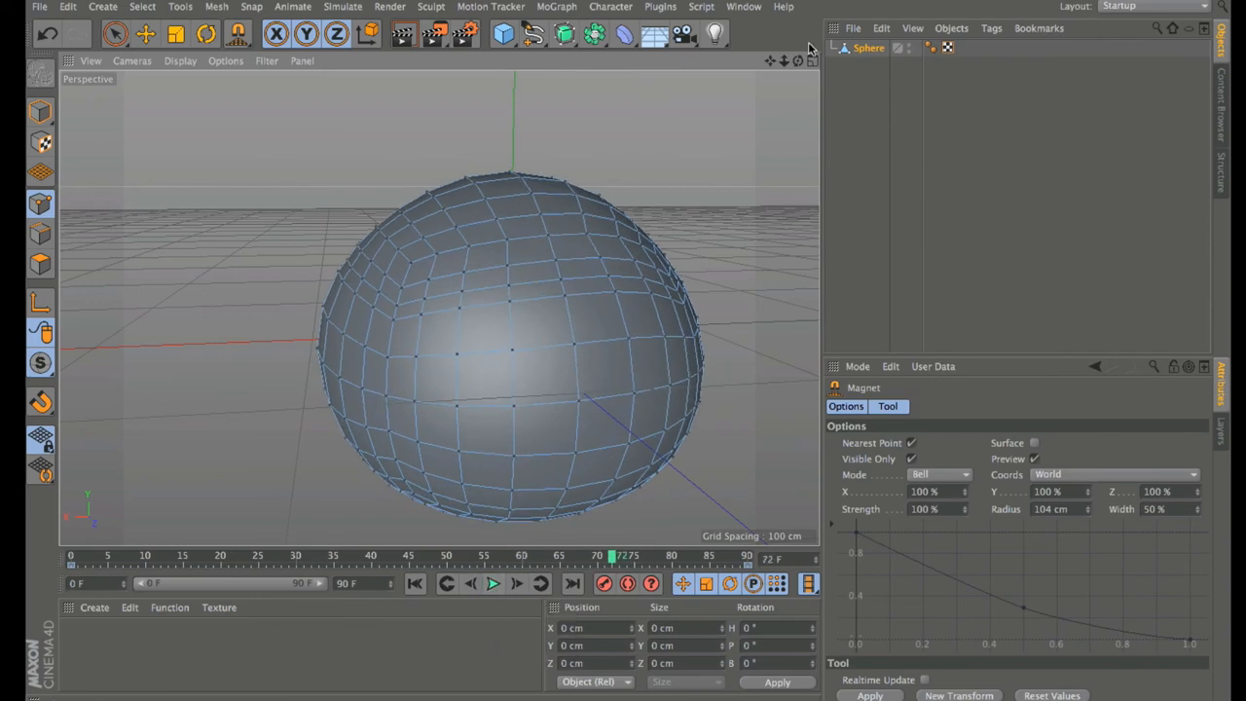
# Step: Reselect the Sphere and undo twice to remove the magnet deformation
pyautogui.click(827, 65)
pyautogui.moveTo(799, 63)
pyautogui.mouseDown()
pyautogui.moveTo(816, 65)
pyautogui.moveTo(794, 48)
pyautogui.moveTo(807, 58)
pyautogui.mouseUp()
pyautogui.click(876, 56)
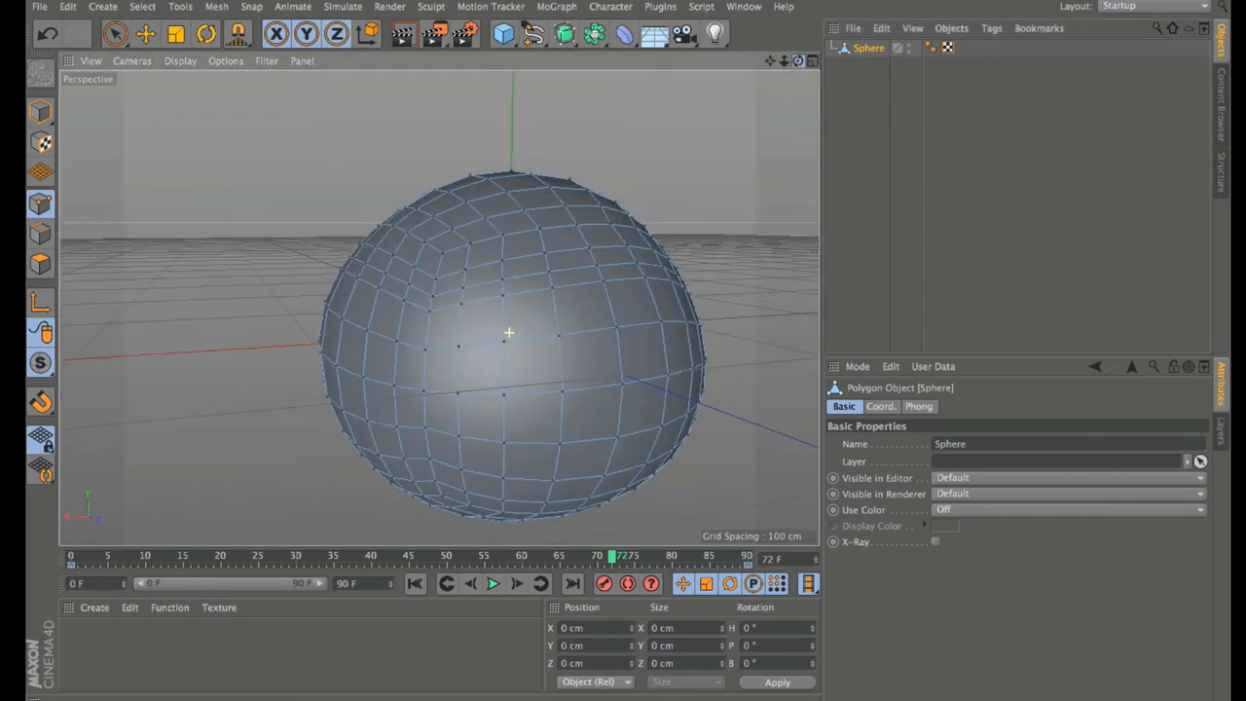
pyautogui.click(47, 35)
pyautogui.click(46, 35)
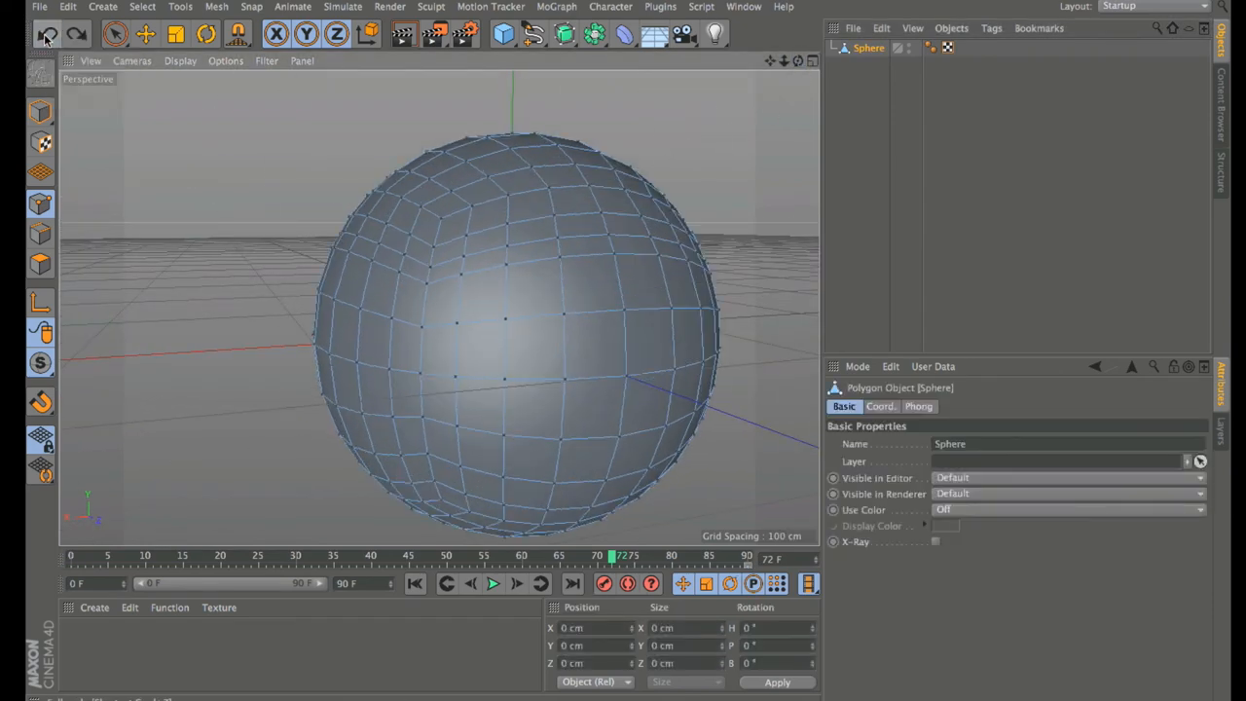
# Step: Delete the keyframe at frame 90
pyautogui.click(44, 39)
pyautogui.click(45, 38)
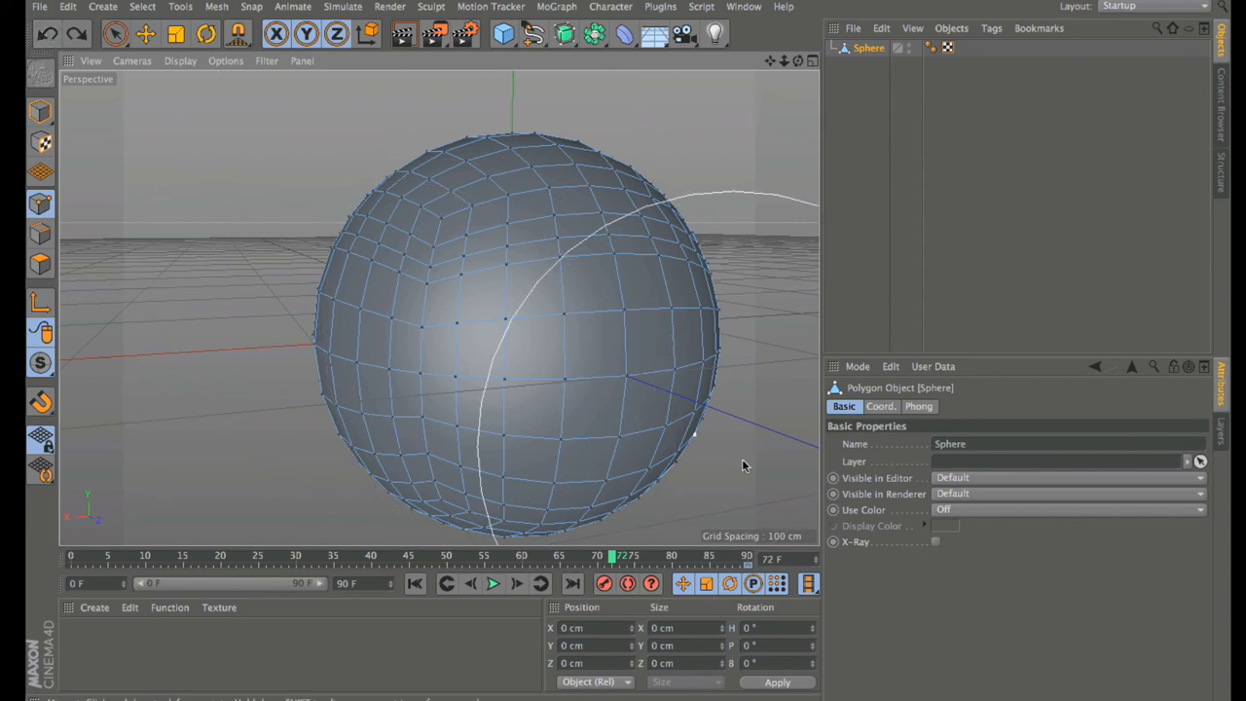
pyautogui.click(748, 566)
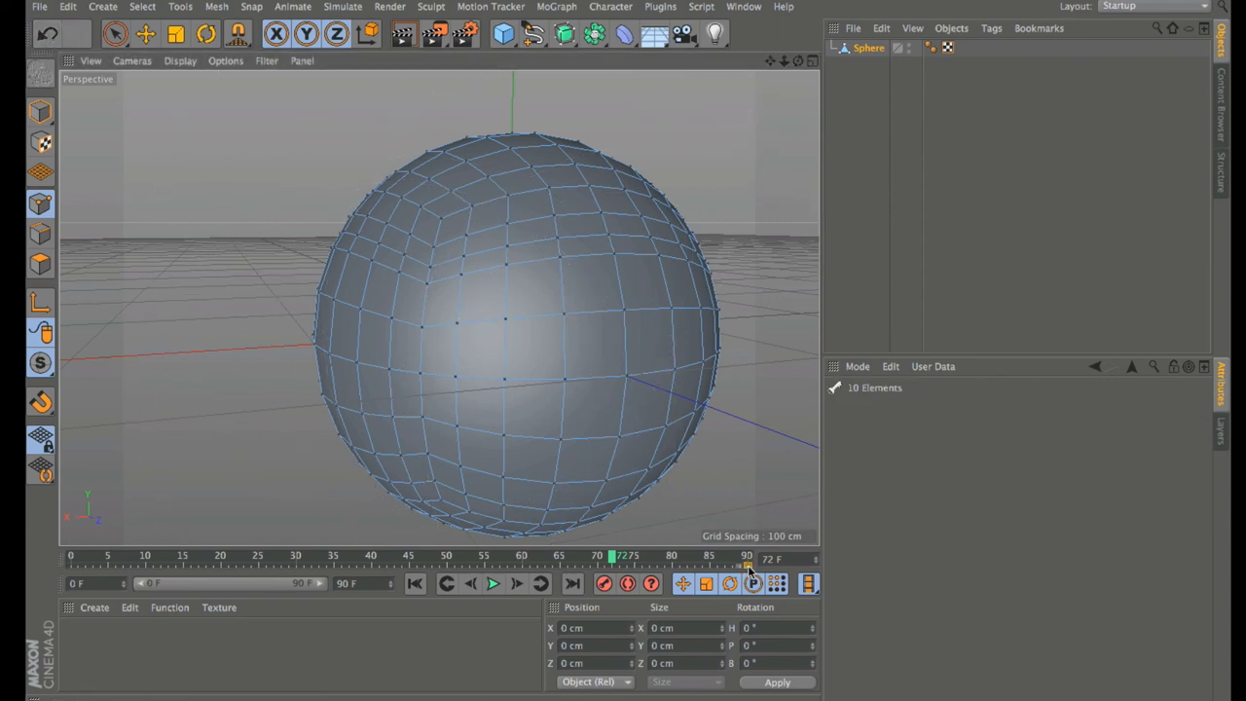
pyautogui.press('Delete')
# Step: Reframe the view and switch to Polygons mode with the Live Selection tool
pyautogui.moveTo(798, 61); pyautogui.dragTo(831, 101)
pyautogui.moveTo(770, 61); pyautogui.dragTo(689, 29)
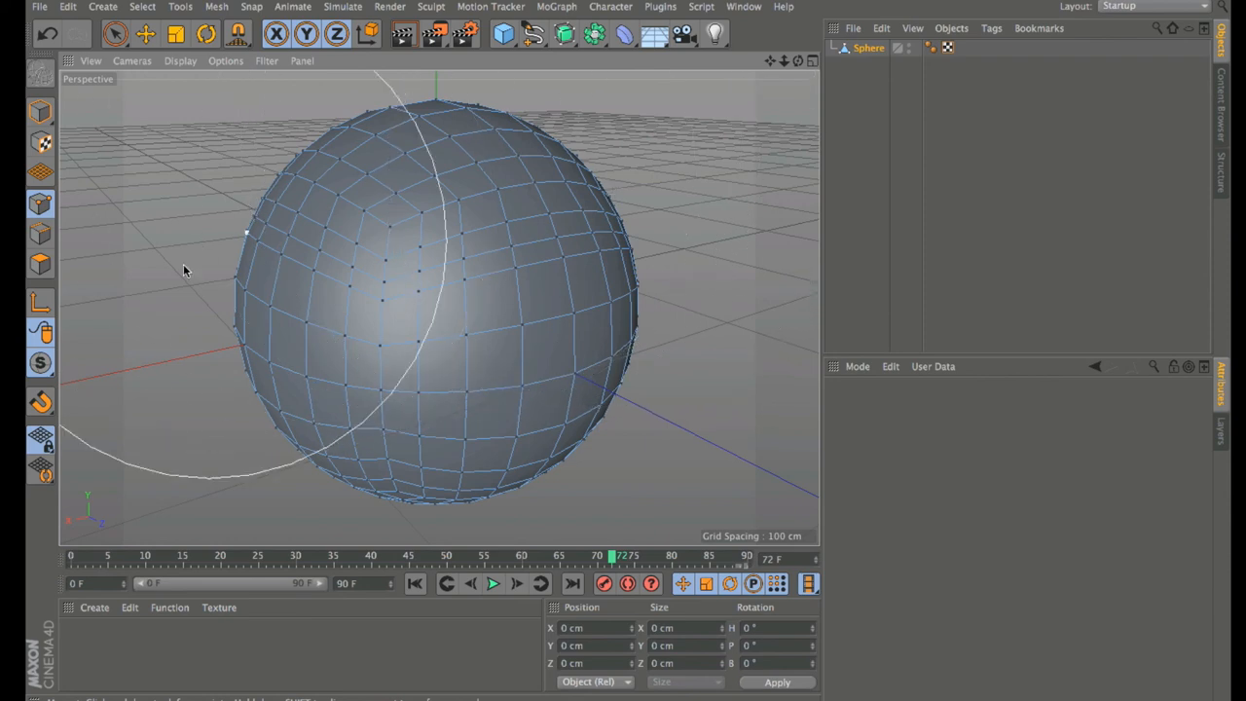
pyautogui.click(40, 263)
pyautogui.click(113, 34)
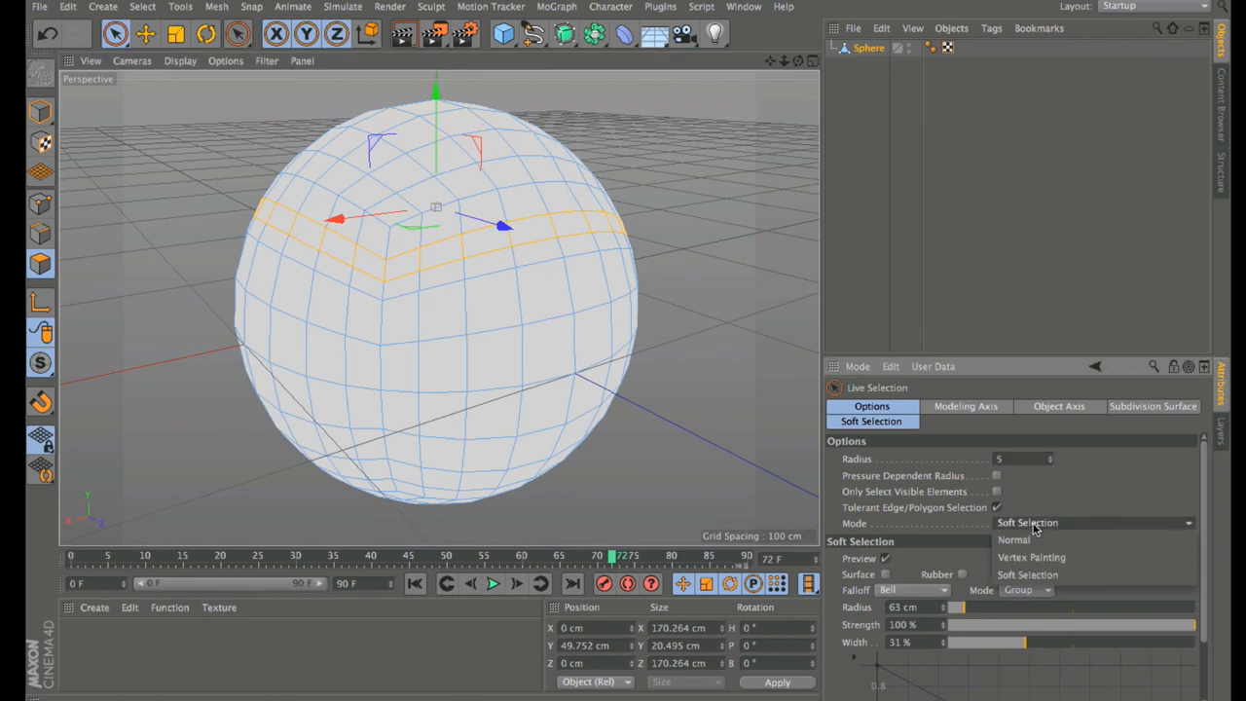
# Step: Set Live Selection to Normal mode and pick single polygons across the sphere's front, left and top
pyautogui.click(1033, 527)
pyautogui.click(1035, 535)
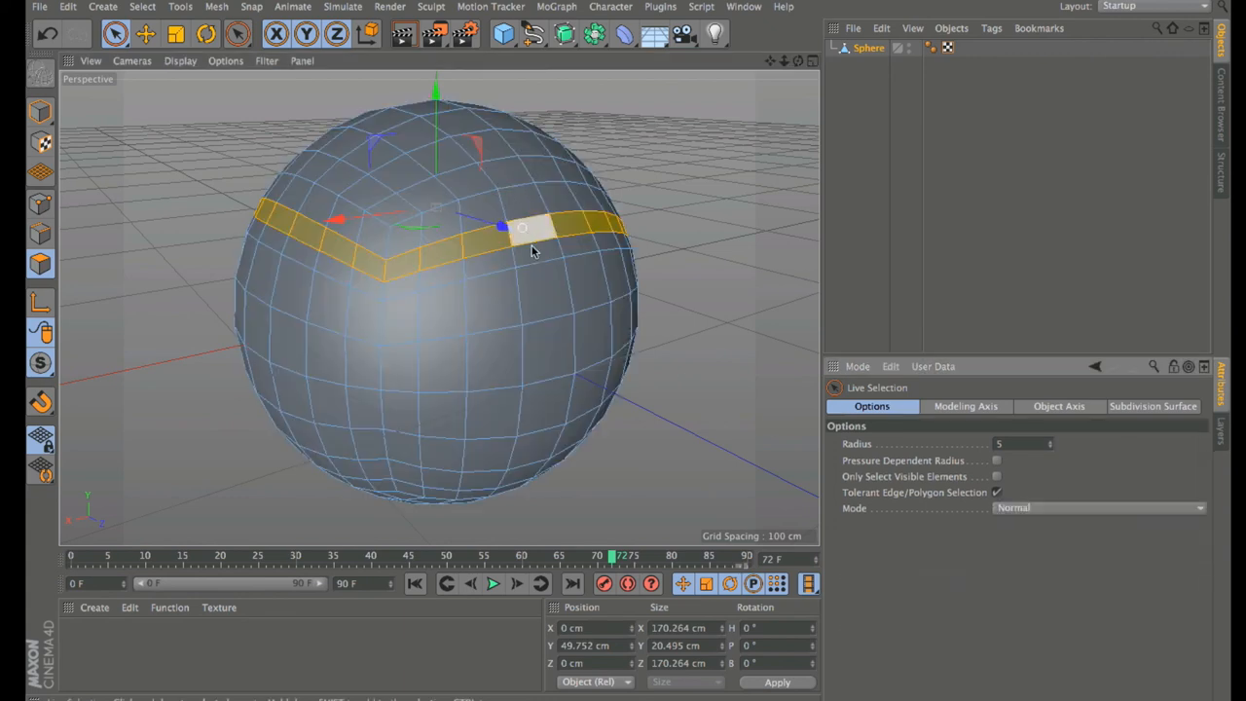
pyautogui.click(488, 309)
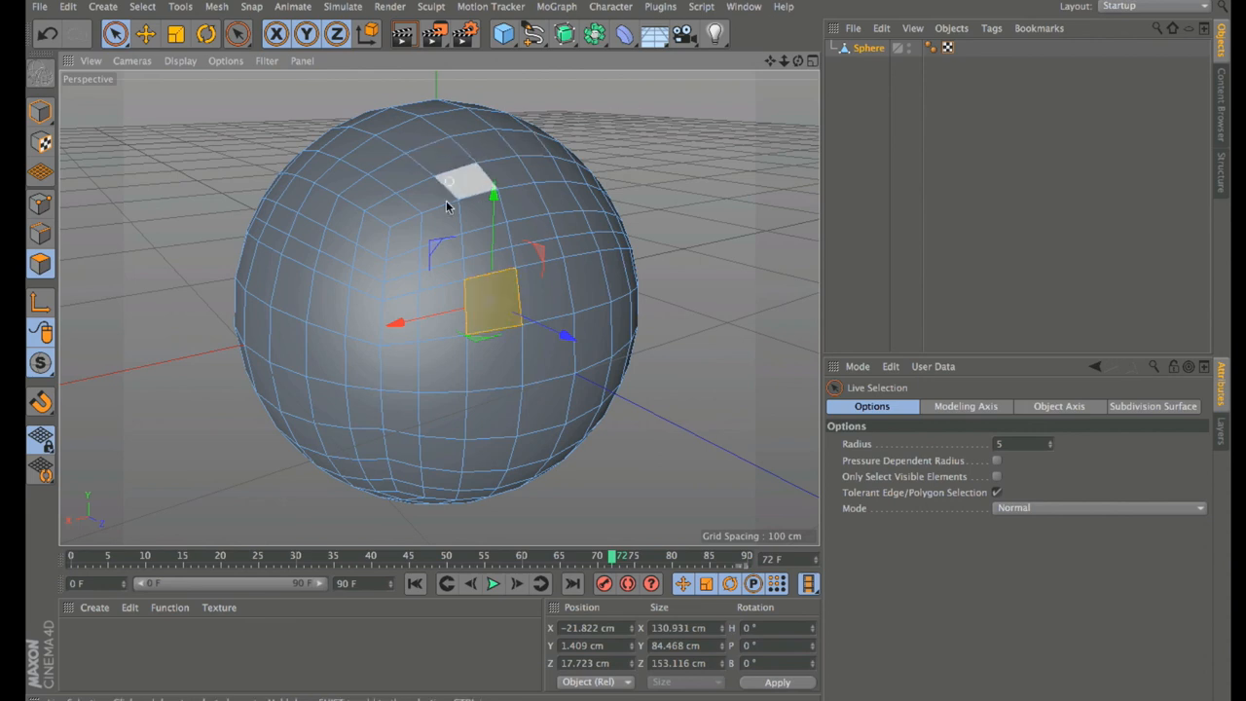
pyautogui.keyDown('shift'); pyautogui.click(364, 297); pyautogui.keyUp('shift')
pyautogui.keyDown('shift'); pyautogui.click(344, 228); pyautogui.keyUp('shift')
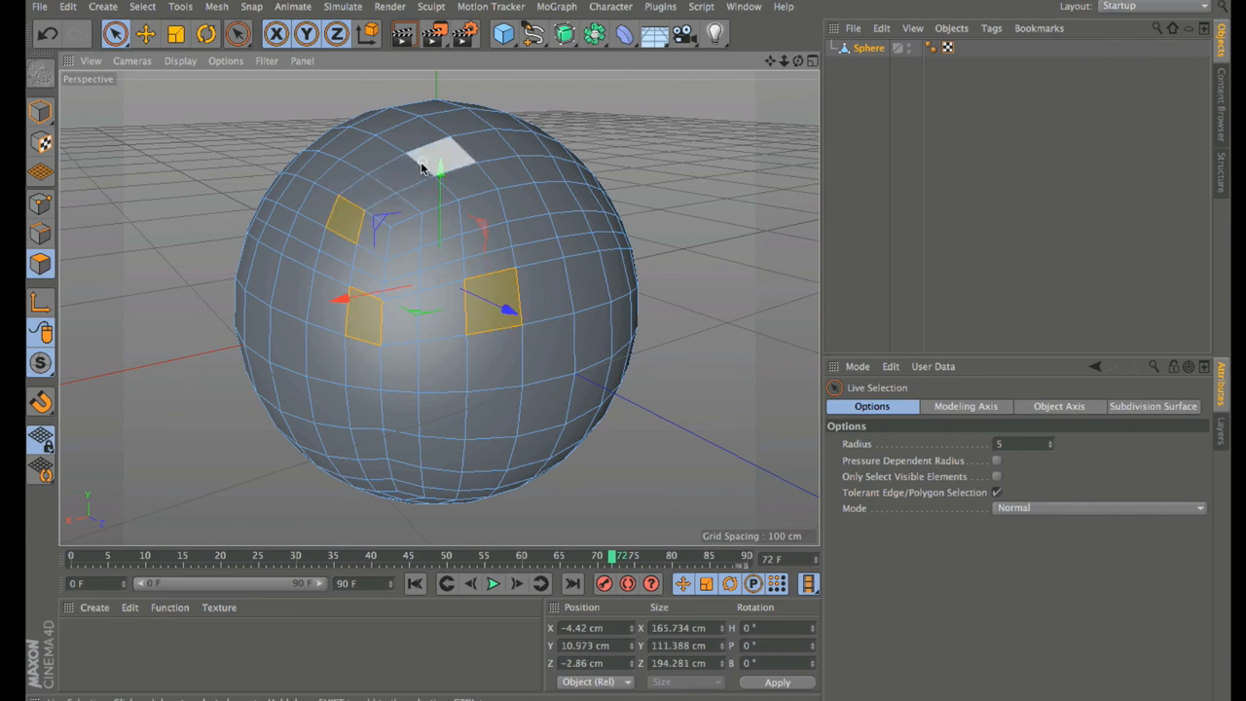
pyautogui.keyDown('shift'); pyautogui.click(402, 173); pyautogui.keyUp('shift')
pyautogui.keyDown('shift'); pyautogui.click(384, 123); pyautogui.keyUp('shift')
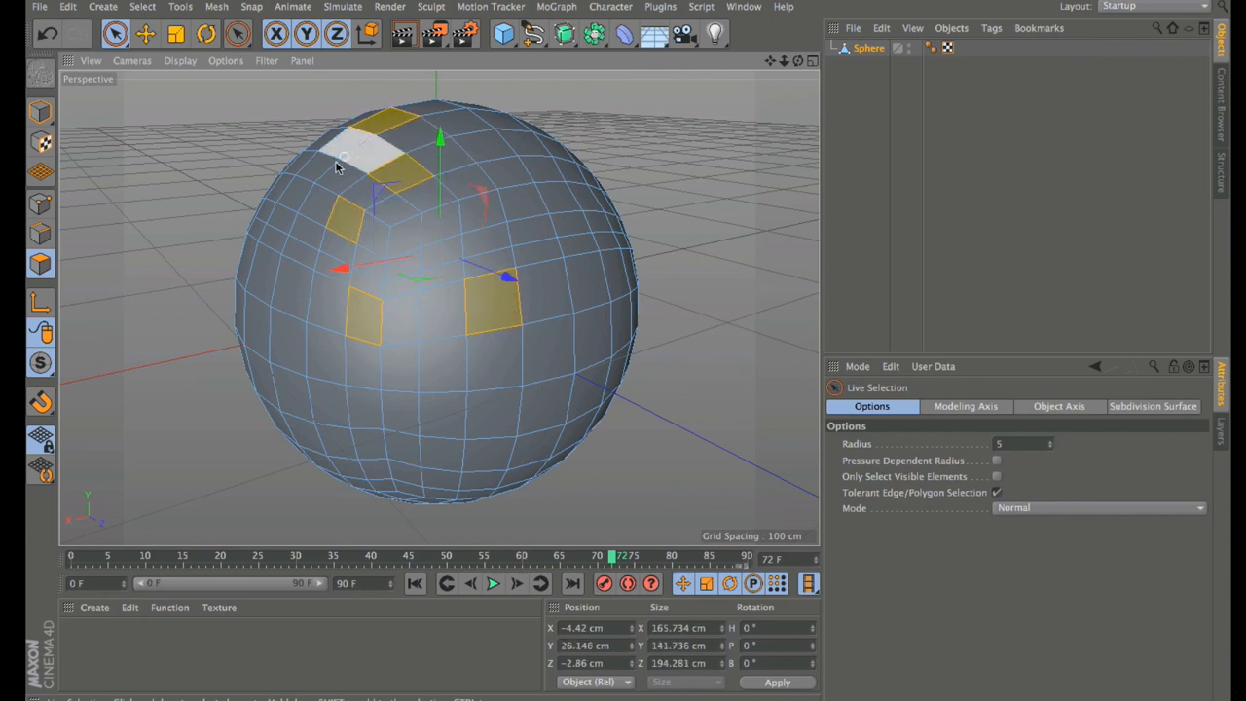
pyautogui.keyDown('shift'); pyautogui.click(292, 194); pyautogui.keyUp('shift')
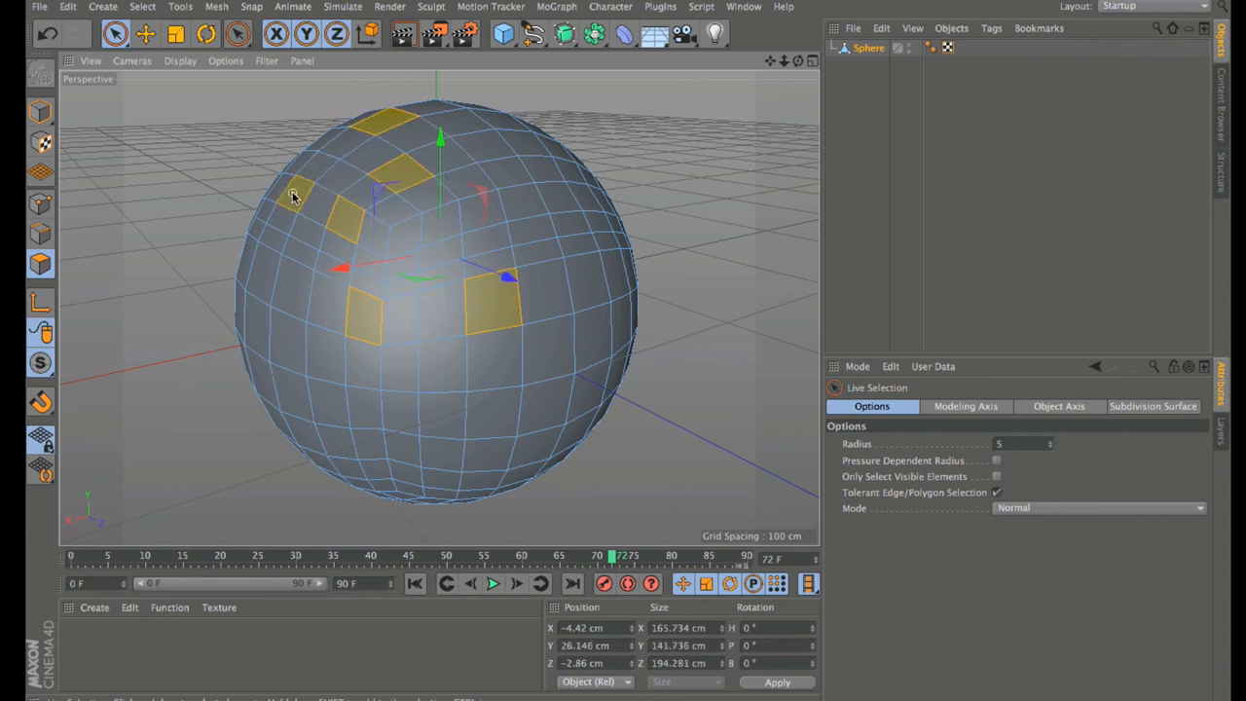
pyautogui.keyDown('shift'); pyautogui.click(282, 273); pyautogui.keyUp('shift')
pyautogui.keyDown('shift'); pyautogui.click(239, 315); pyautogui.keyUp('shift')
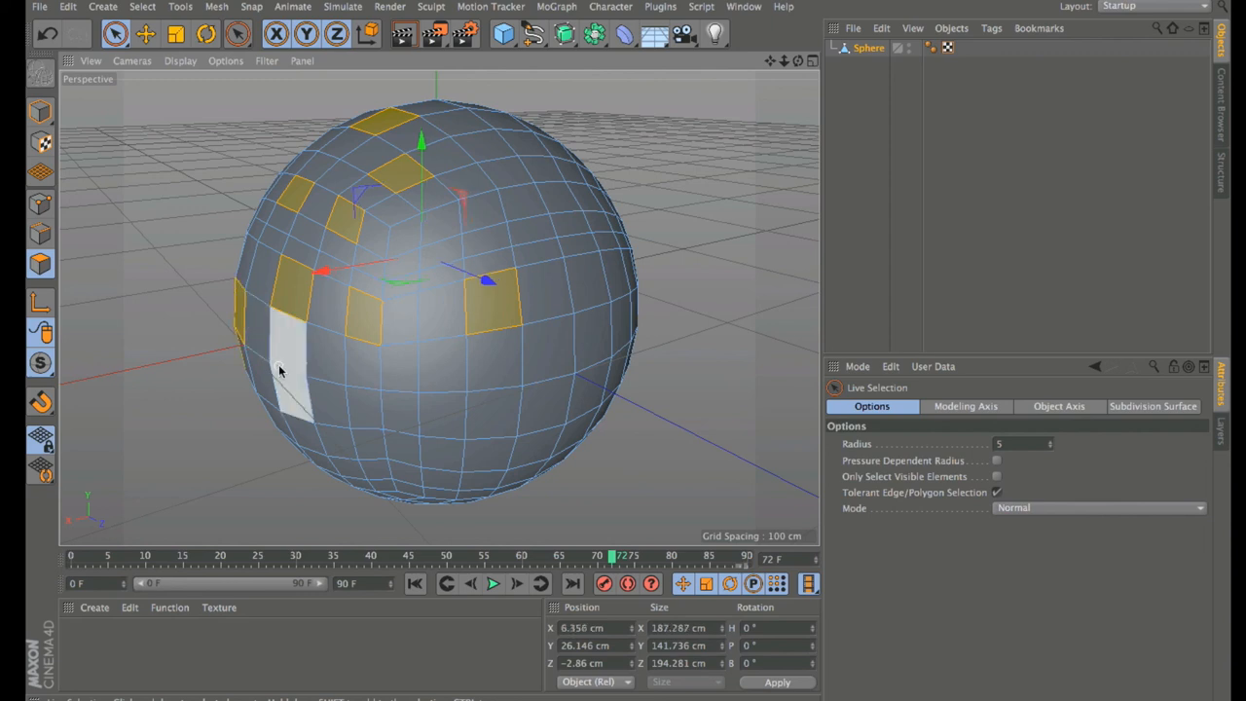
# Step: Add separate polygons on the lower left, bottom, right side and top to the selection
pyautogui.keyDown('shift'); pyautogui.click(322, 401); pyautogui.keyUp('shift')
pyautogui.keyDown('shift'); pyautogui.click(279, 428); pyautogui.keyUp('shift')
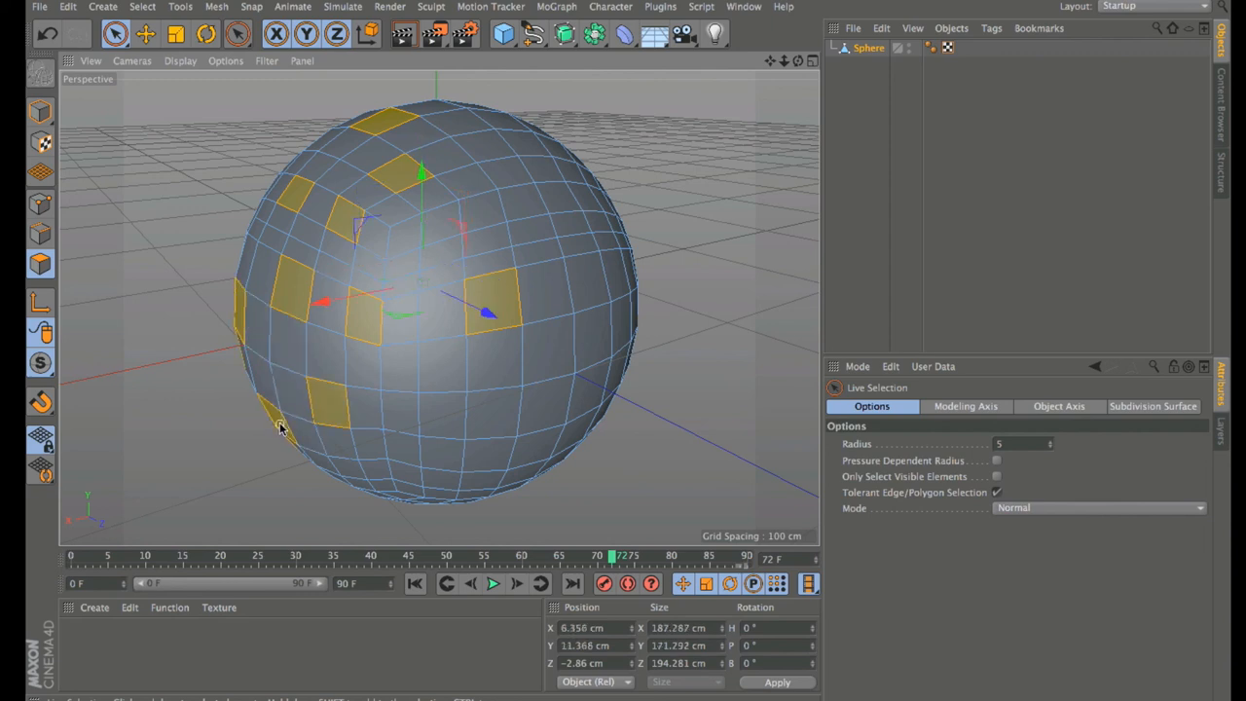
pyautogui.keyDown('shift'); pyautogui.click(368, 471); pyautogui.keyUp('shift')
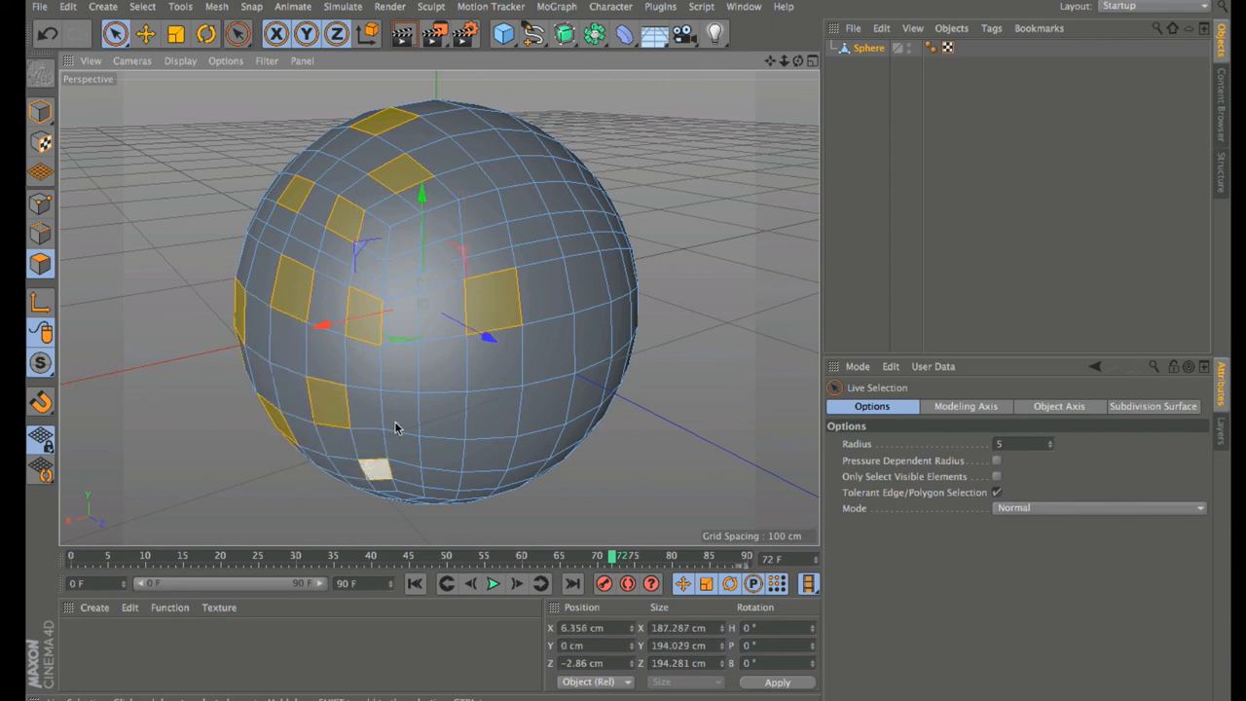
pyautogui.keyDown('shift'); pyautogui.click(442, 414); pyautogui.keyUp('shift')
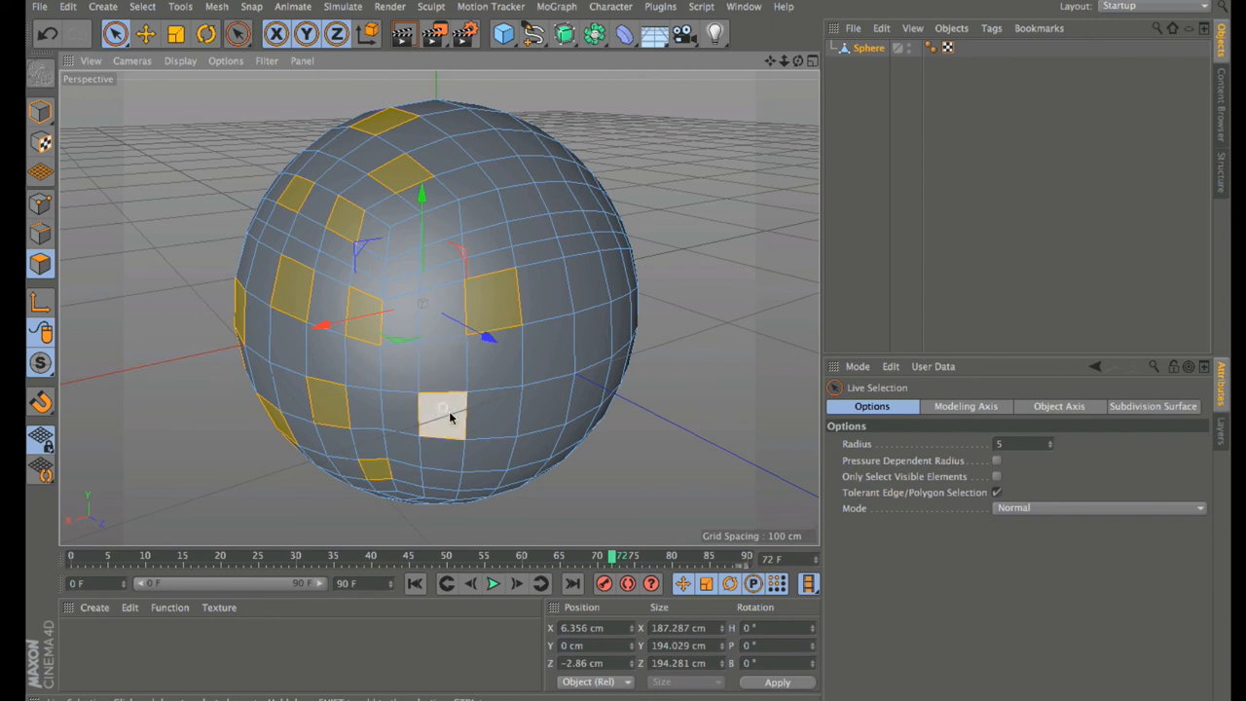
pyautogui.keyDown('shift'); pyautogui.click(499, 474); pyautogui.keyUp('shift')
pyautogui.keyDown('shift'); pyautogui.click(591, 342); pyautogui.keyUp('shift')
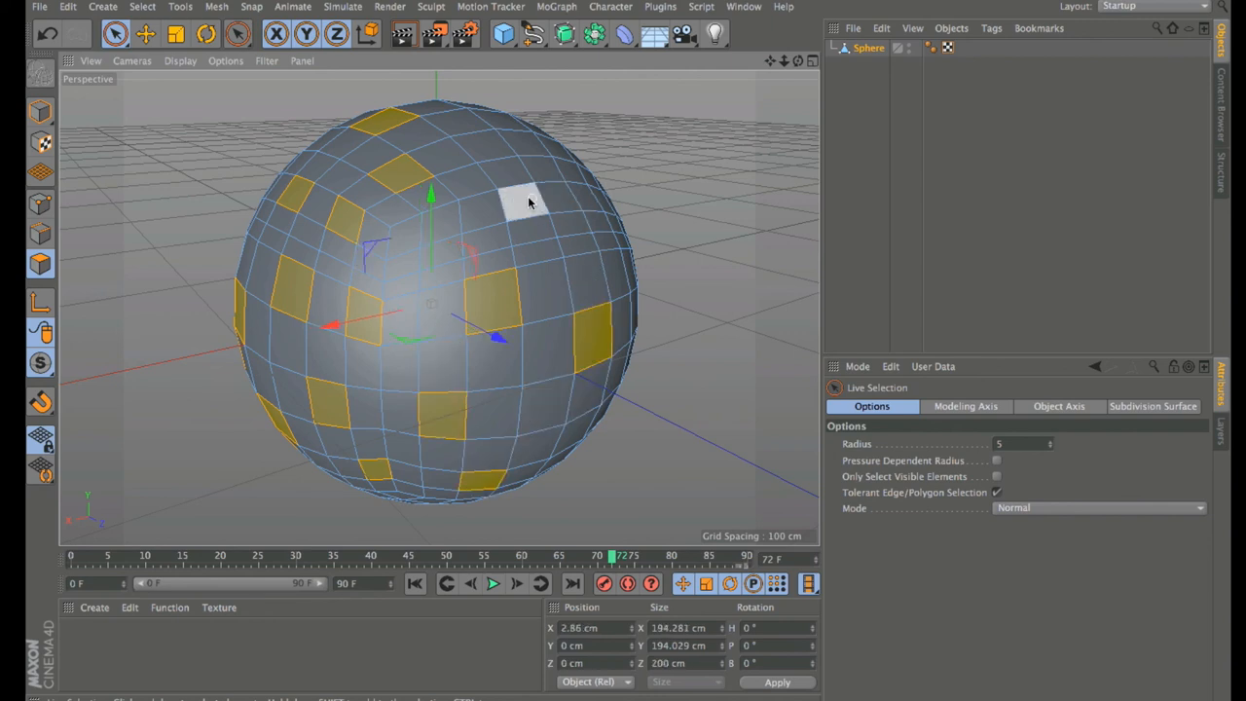
pyautogui.keyDown('shift'); pyautogui.click(482, 210); pyautogui.keyUp('shift')
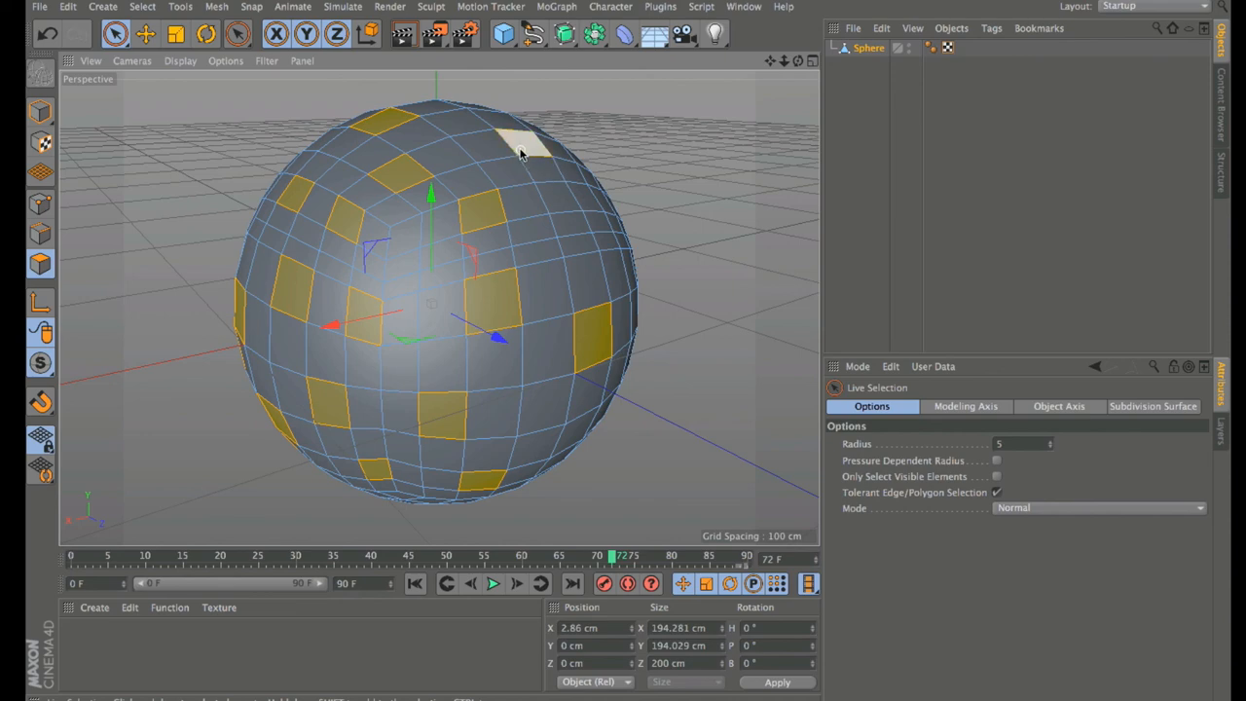
pyautogui.keyDown('shift'); pyautogui.click(521, 153); pyautogui.keyUp('shift')
pyautogui.keyDown('shift'); pyautogui.click(584, 195); pyautogui.keyUp('shift')
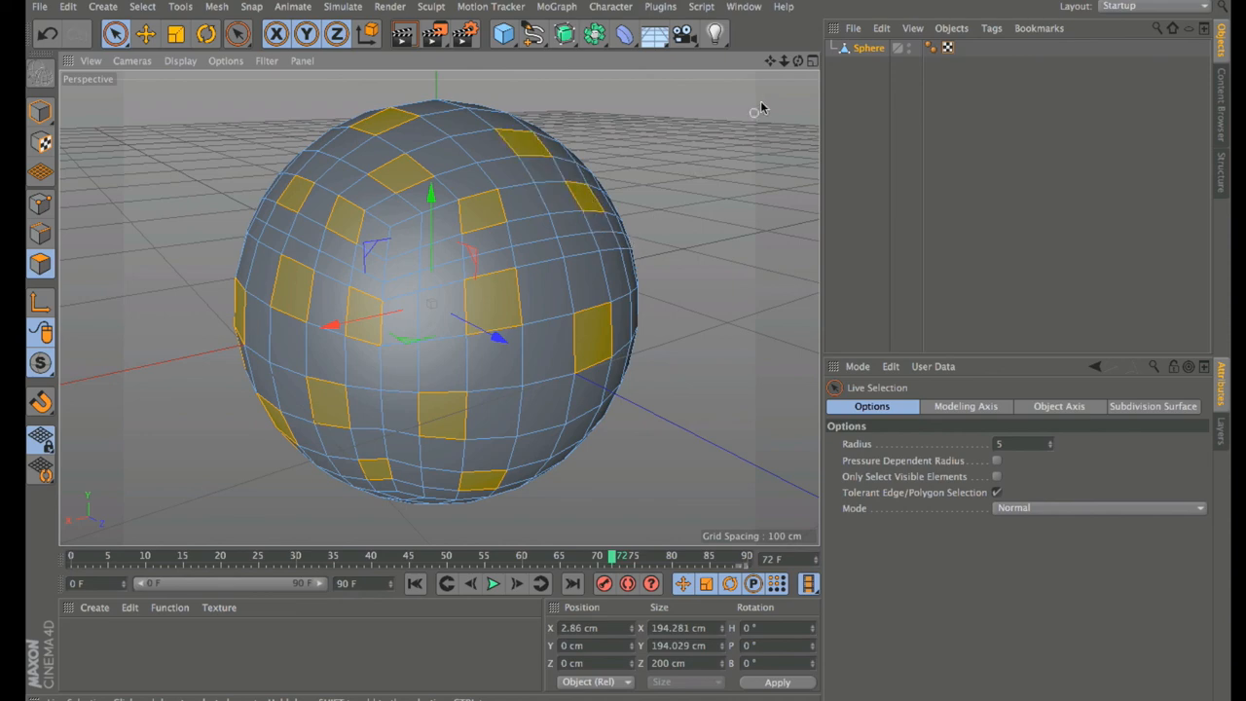
# Step: From a lower angle, add more lower, right-side and near-top polygons to the selection
pyautogui.moveTo(801, 64); pyautogui.dragTo(800, 87)
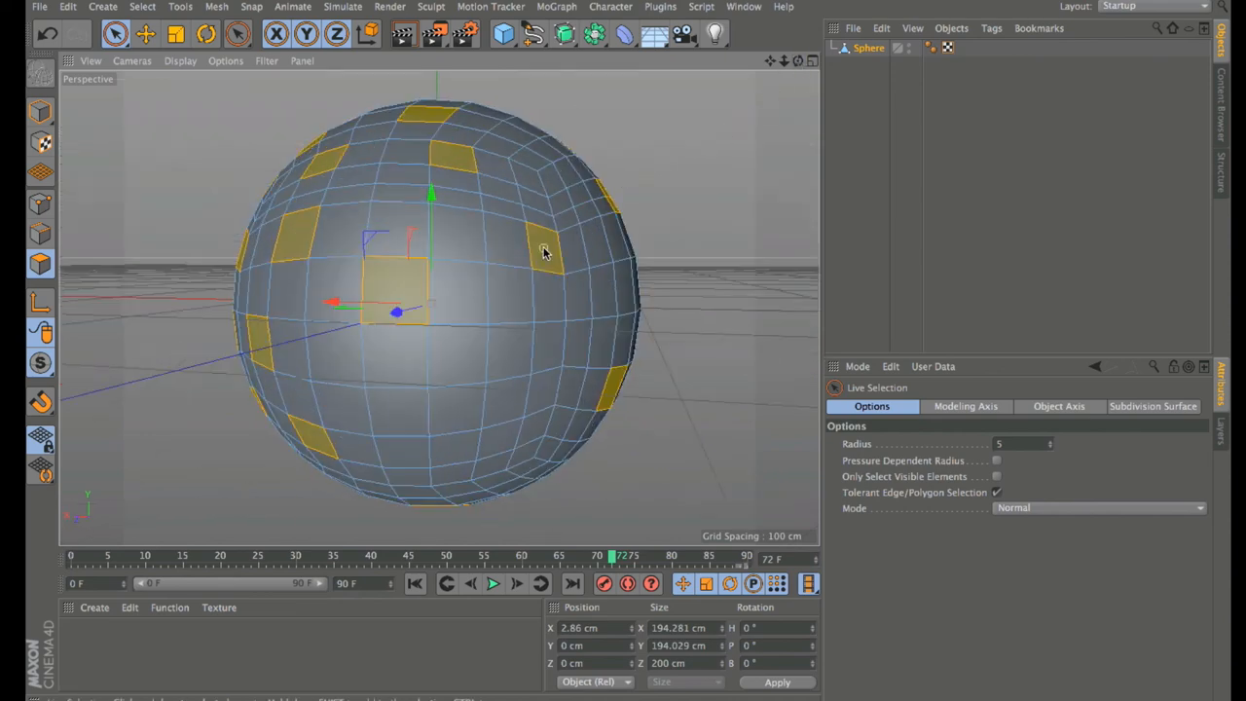
pyautogui.keyDown('shift'); pyautogui.click(456, 411); pyautogui.keyUp('shift')
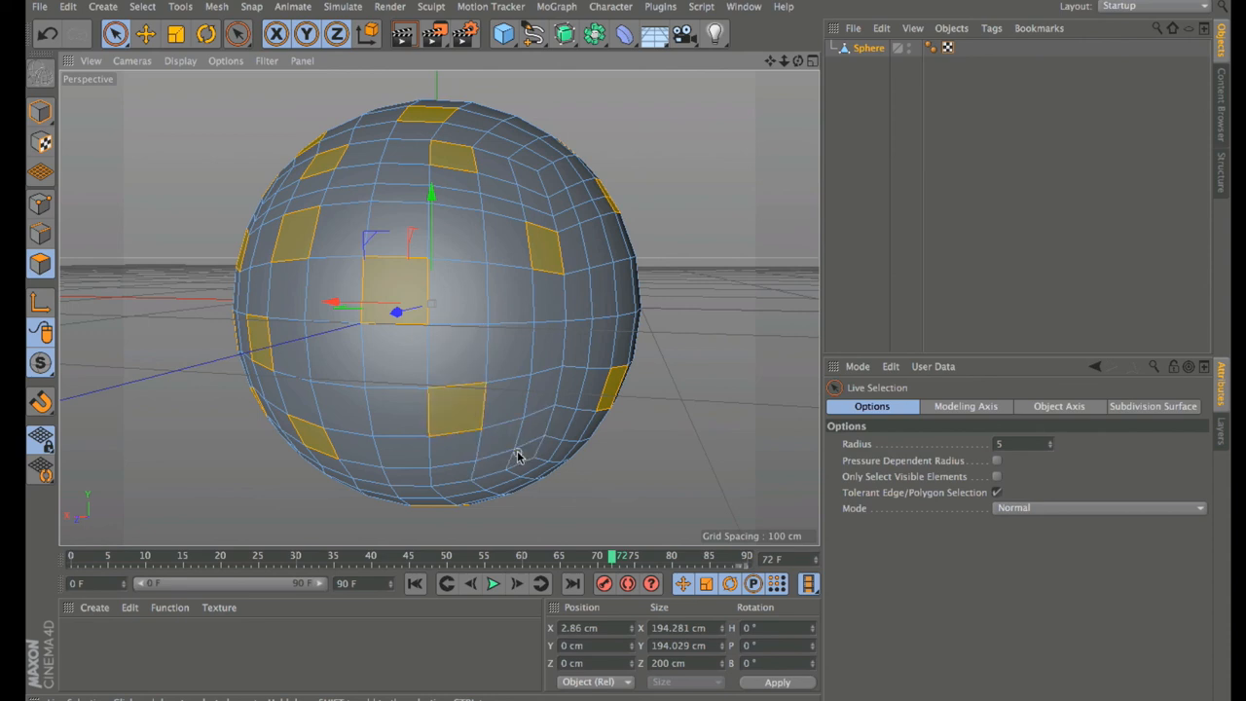
pyautogui.keyDown('shift'); pyautogui.click(524, 452); pyautogui.keyUp('shift')
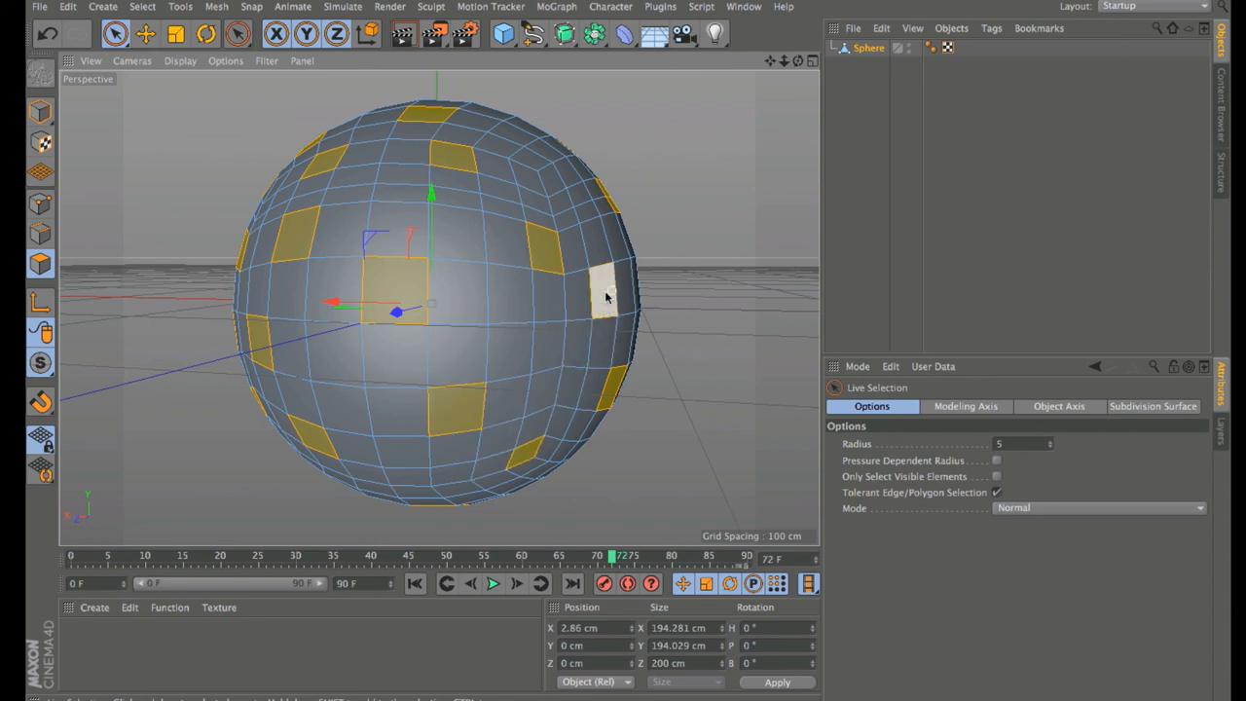
pyautogui.keyDown('shift'); pyautogui.click(605, 296); pyautogui.keyUp('shift')
pyautogui.keyDown('shift'); pyautogui.click(548, 346); pyautogui.keyUp('shift')
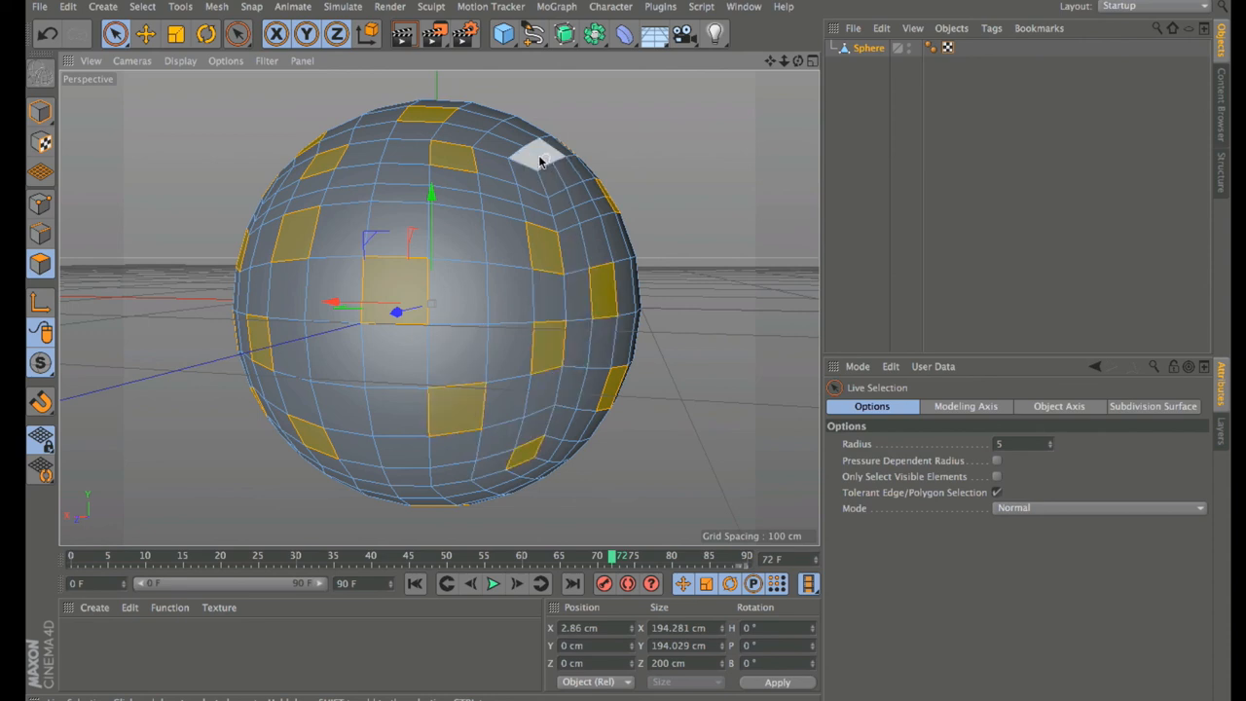
pyautogui.keyDown('shift'); pyautogui.click(515, 133); pyautogui.keyUp('shift')
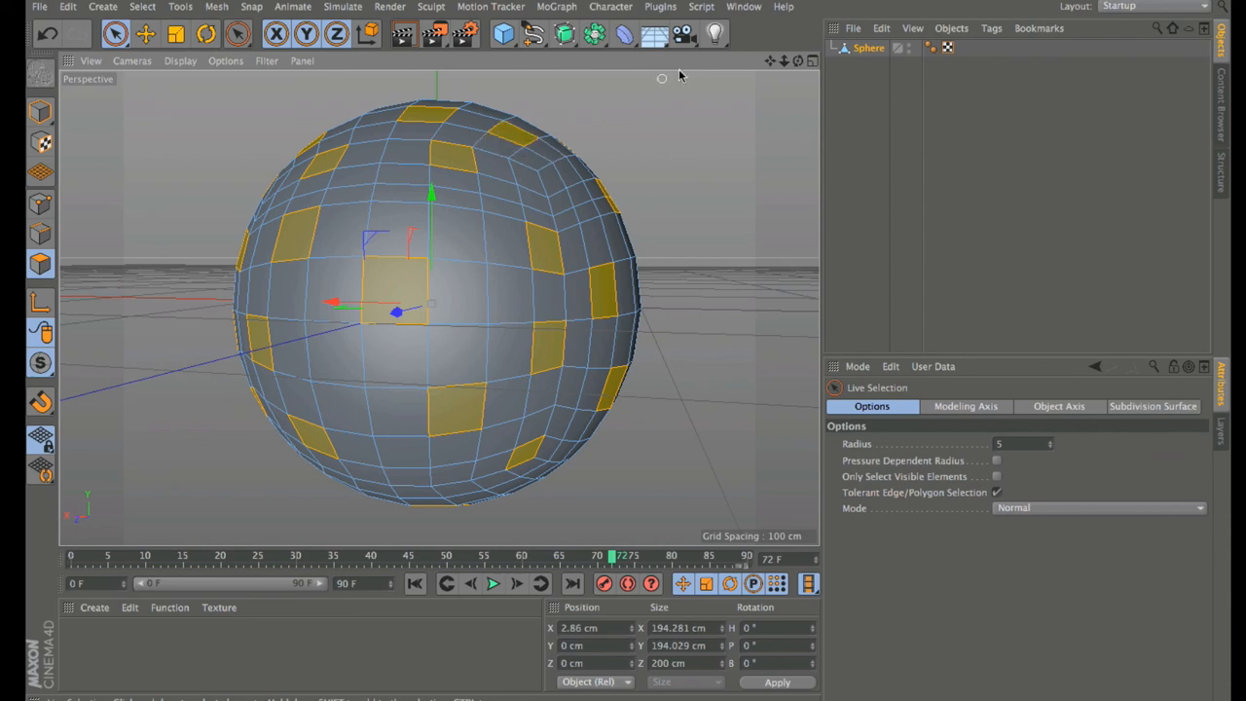
# Step: Enable Only Select Visible Elements, deselect the centre-column faces and add left and lower-left polygons
pyautogui.moveTo(796, 64); pyautogui.dragTo(769, 66)
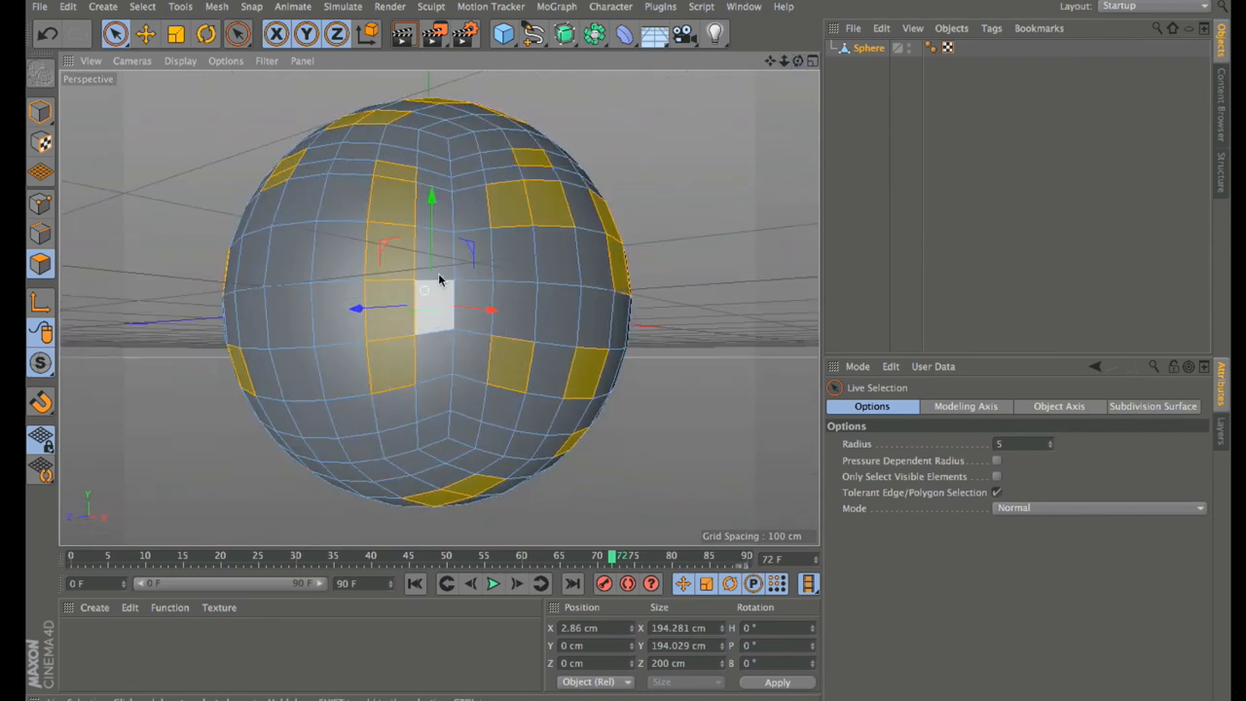
pyautogui.click(996, 477)
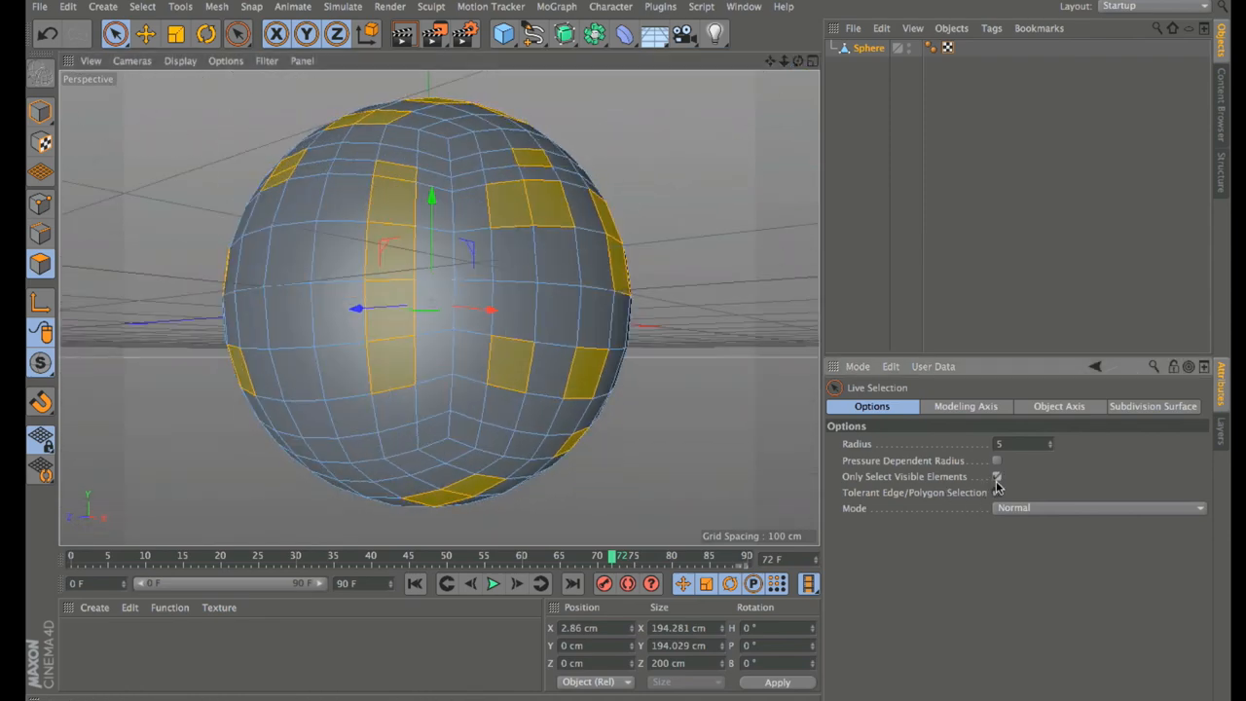
pyautogui.keyDown('ctrl'); pyautogui.click(404, 206); pyautogui.keyUp('ctrl')
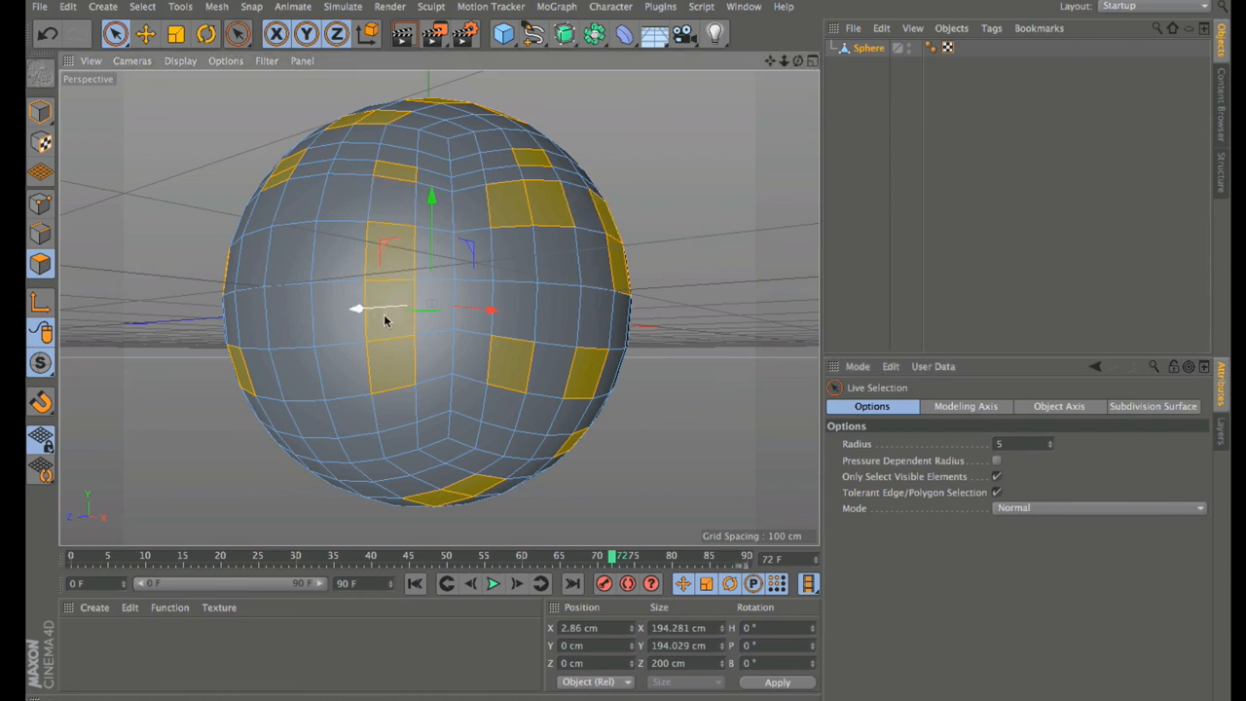
pyautogui.keyDown('ctrl'); pyautogui.moveTo(390, 358); pyautogui.dragTo(386, 334); pyautogui.keyUp('ctrl')
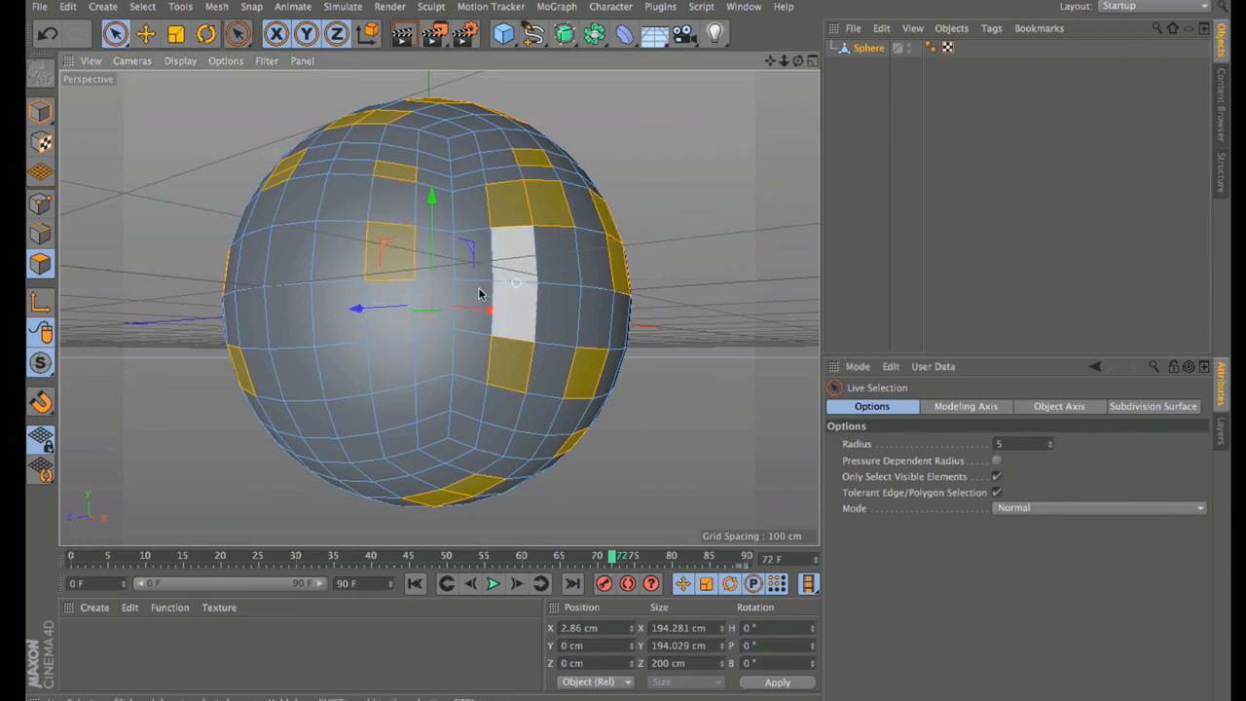
pyautogui.click(298, 262)
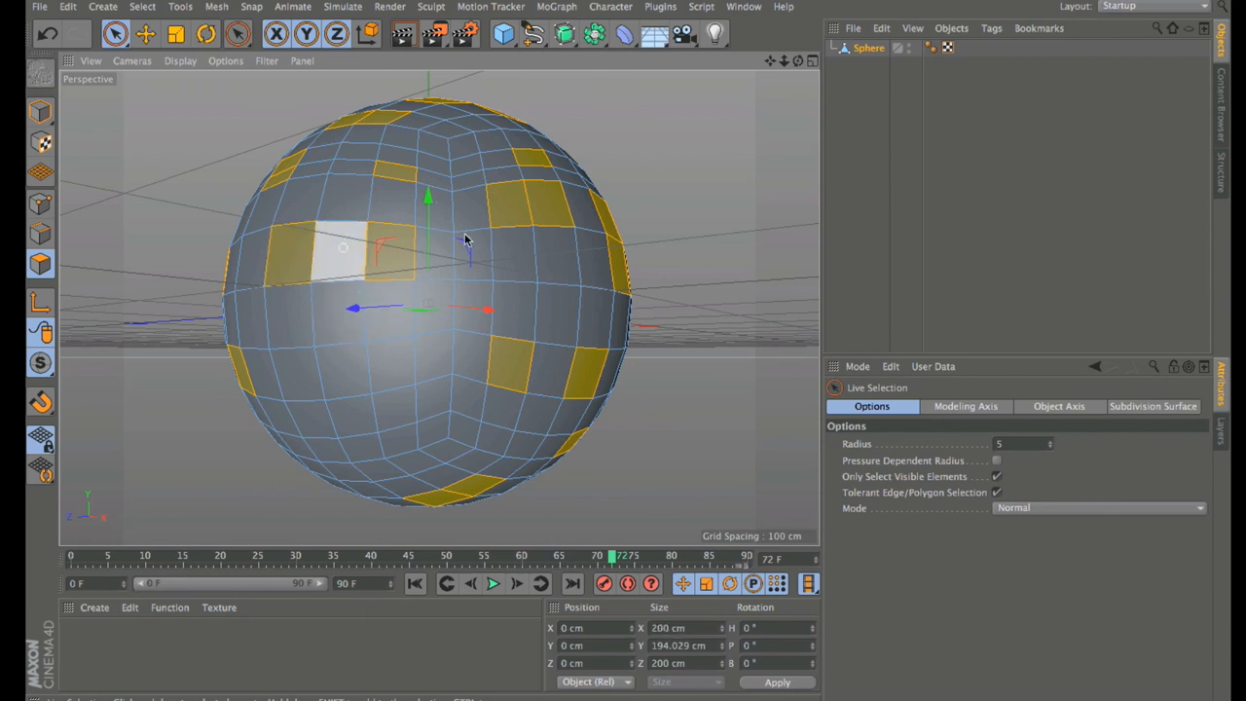
pyautogui.keyDown('shift'); pyautogui.click(353, 411); pyautogui.keyUp('shift')
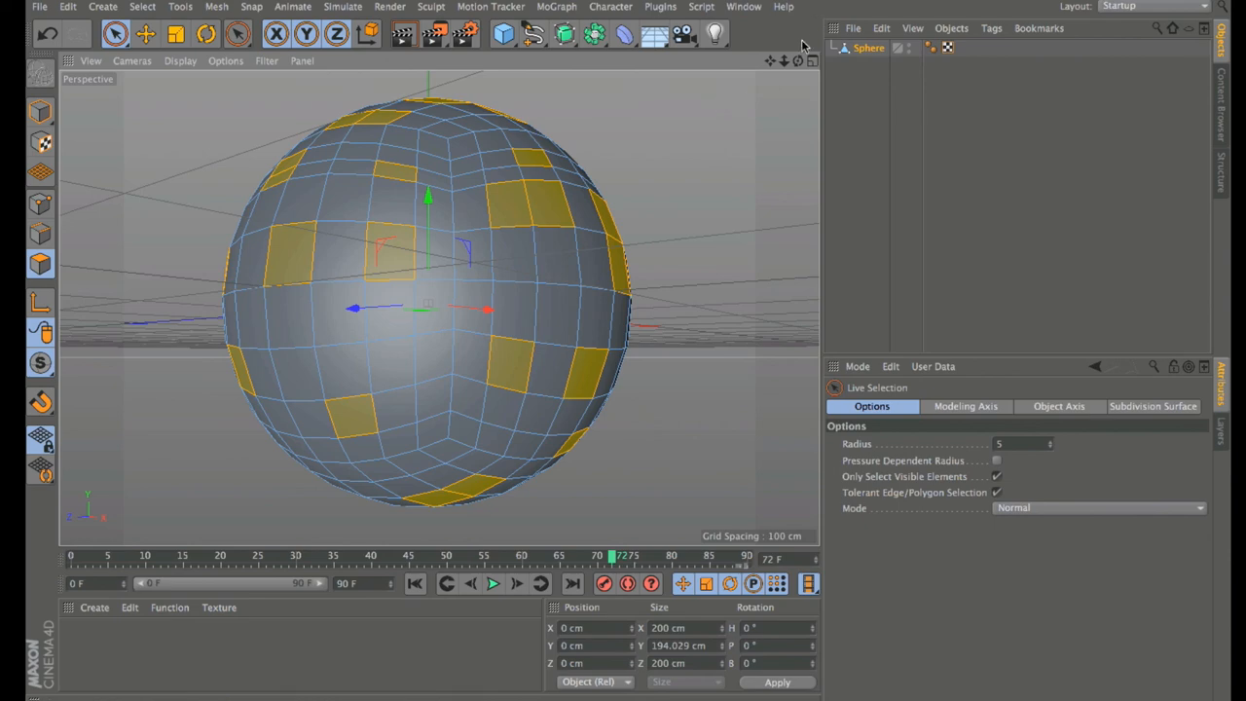
pyautogui.moveTo(798, 60); pyautogui.dragTo(744, 76)
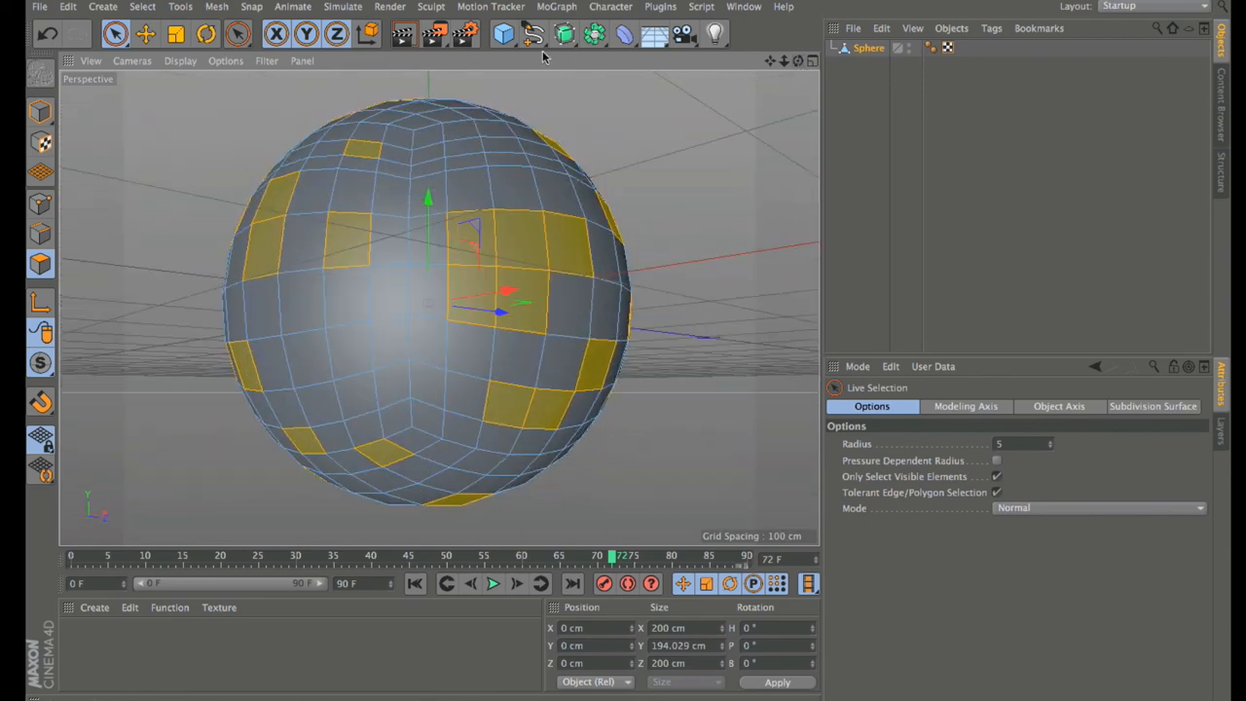
# Step: Matrix Extrude the selected polygons into long curved tentacles with 8 steps
pyautogui.click(223, 10)
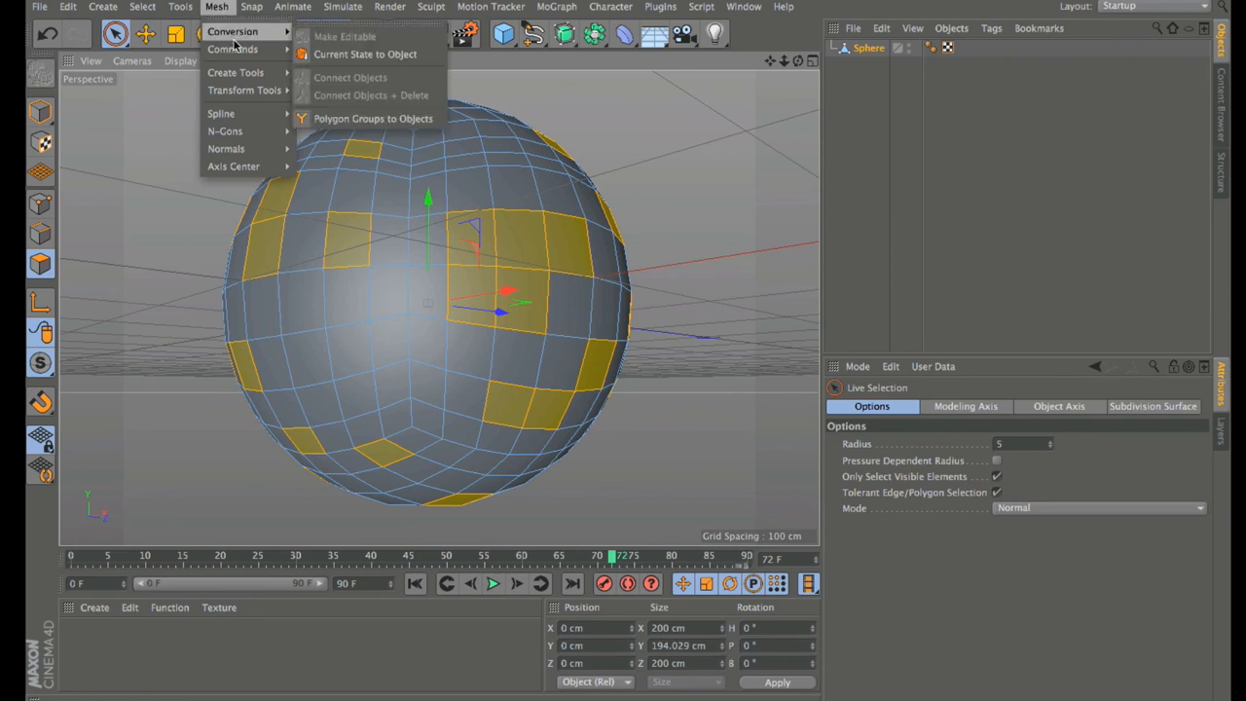
pyautogui.moveTo(234, 49)
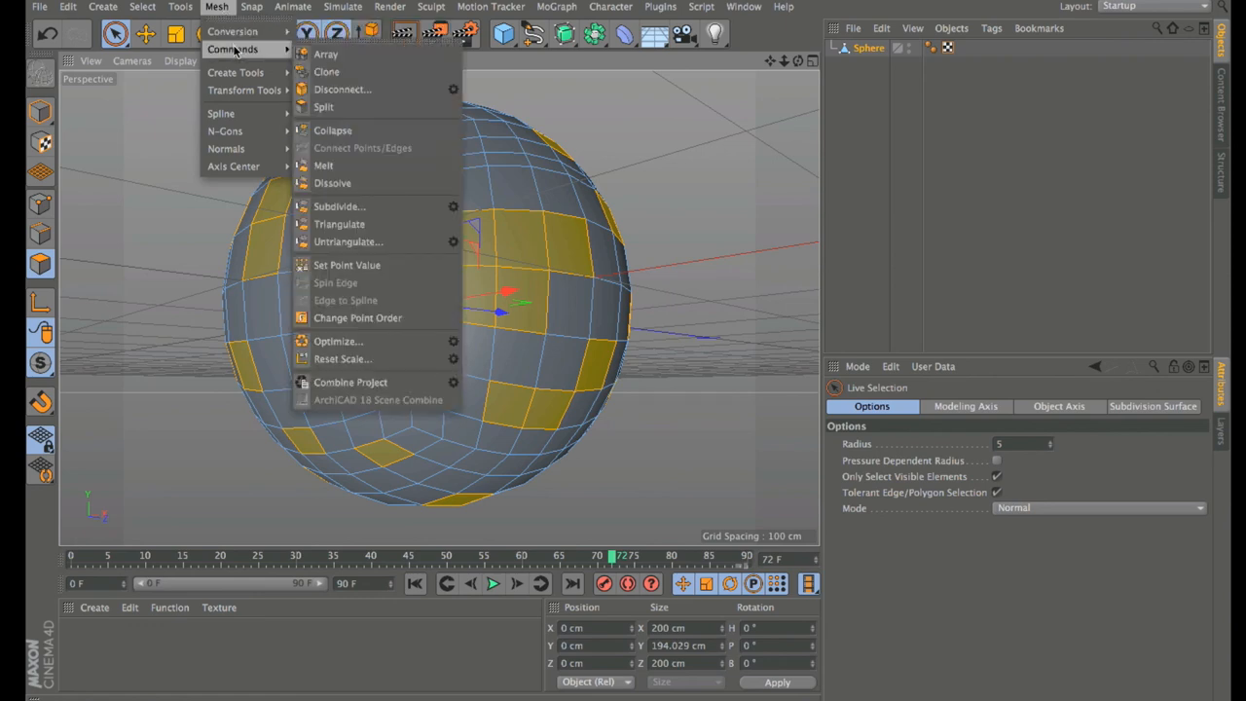
pyautogui.moveTo(239, 74)
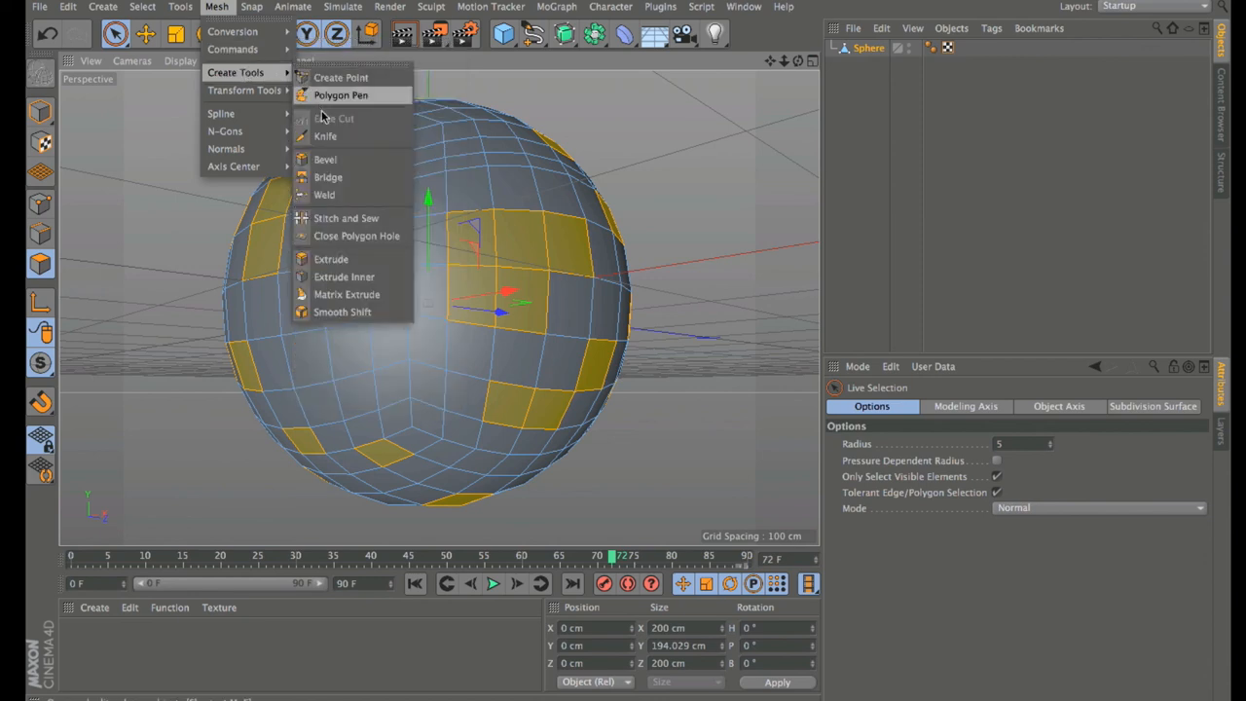
pyautogui.click(346, 294)
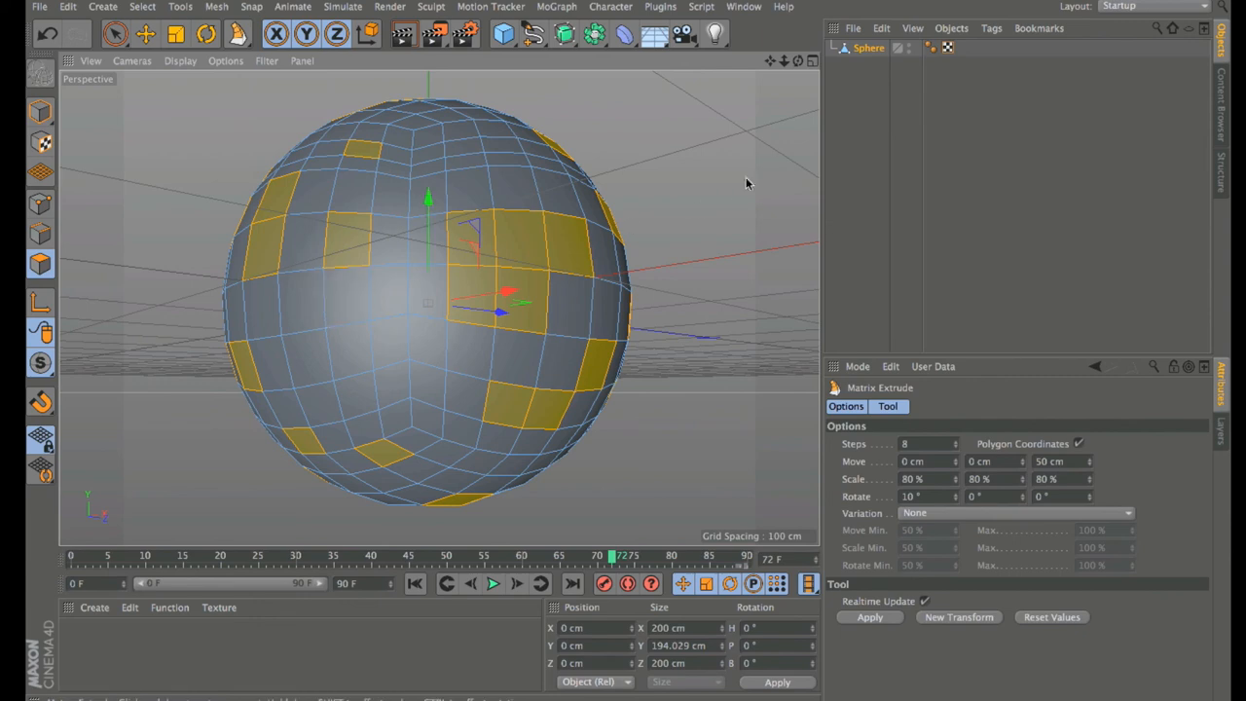
pyautogui.scroll(-3, 751, 175)
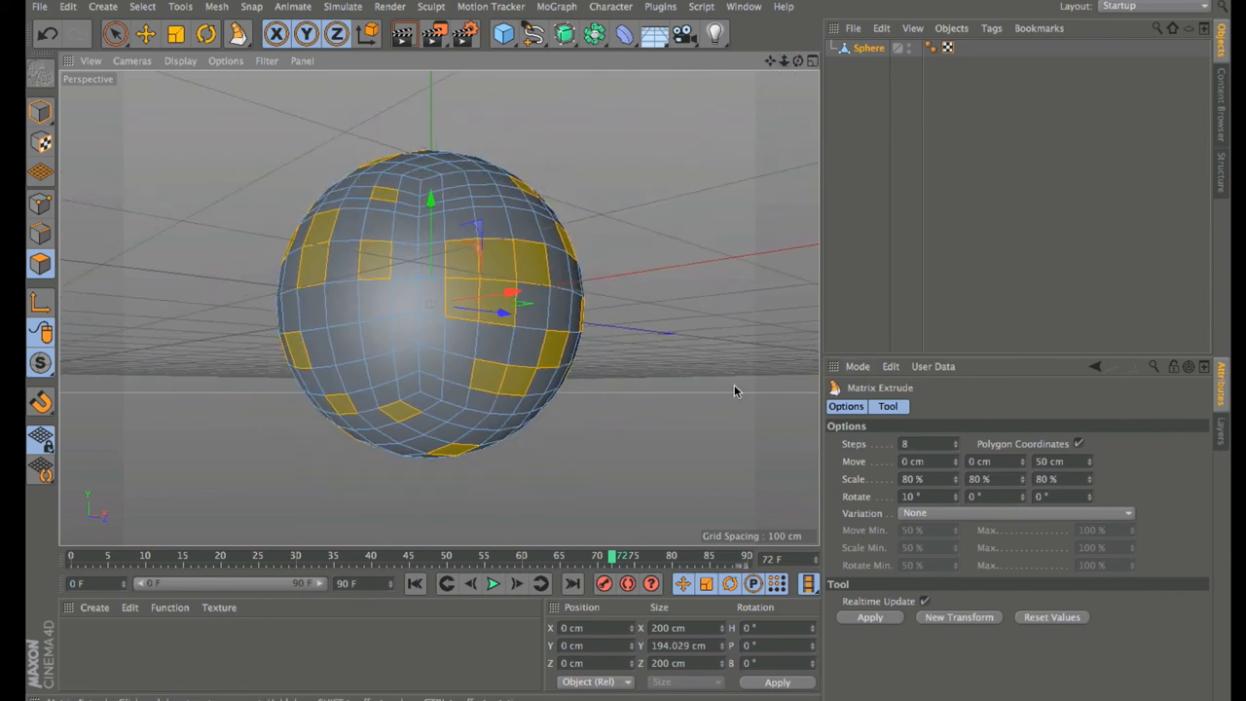
pyautogui.moveTo(659, 367)
pyautogui.mouseDown()
pyautogui.moveTo(615, 367)
pyautogui.moveTo(681, 367)
pyautogui.moveTo(659, 367)
pyautogui.mouseUp()
# Step: Orbit around the tentacled sphere and place it under a Subdivision Surface
pyautogui.moveTo(799, 61)
pyautogui.mouseDown()
pyautogui.moveTo(750, 82)
pyautogui.moveTo(775, 61)
pyautogui.moveTo(760, 63)
pyautogui.moveTo(788, 65)
pyautogui.moveTo(763, 72)
pyautogui.moveTo(768, 92)
pyautogui.moveTo(802, 61)
pyautogui.mouseUp()
pyautogui.keyDown('alt'); pyautogui.moveTo(630, 350); pyautogui.dragTo(632, 382); pyautogui.keyUp('alt')
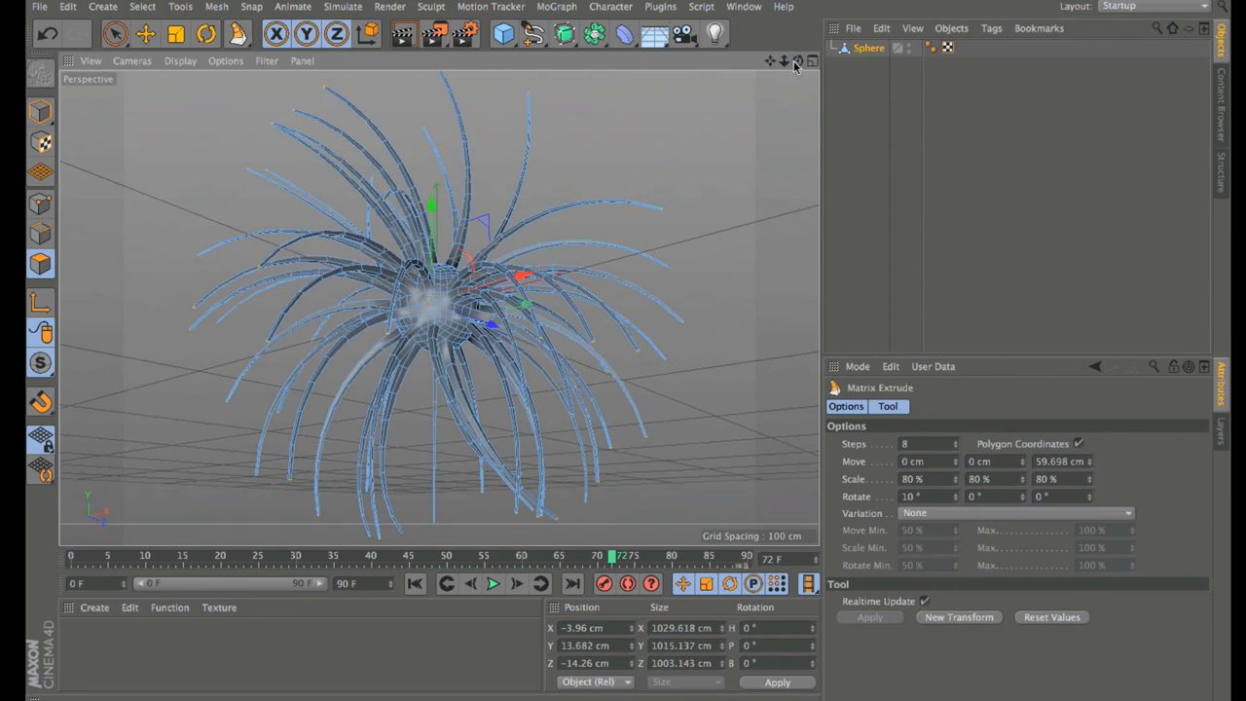
pyautogui.keyDown('alt'); pyautogui.click(564, 35); pyautogui.keyUp('alt')
# Step: Render the smoothed creature and create a new Cheen shader material
pyautogui.moveTo(798, 63); pyautogui.dragTo(787, 34)
pyautogui.click(404, 35)
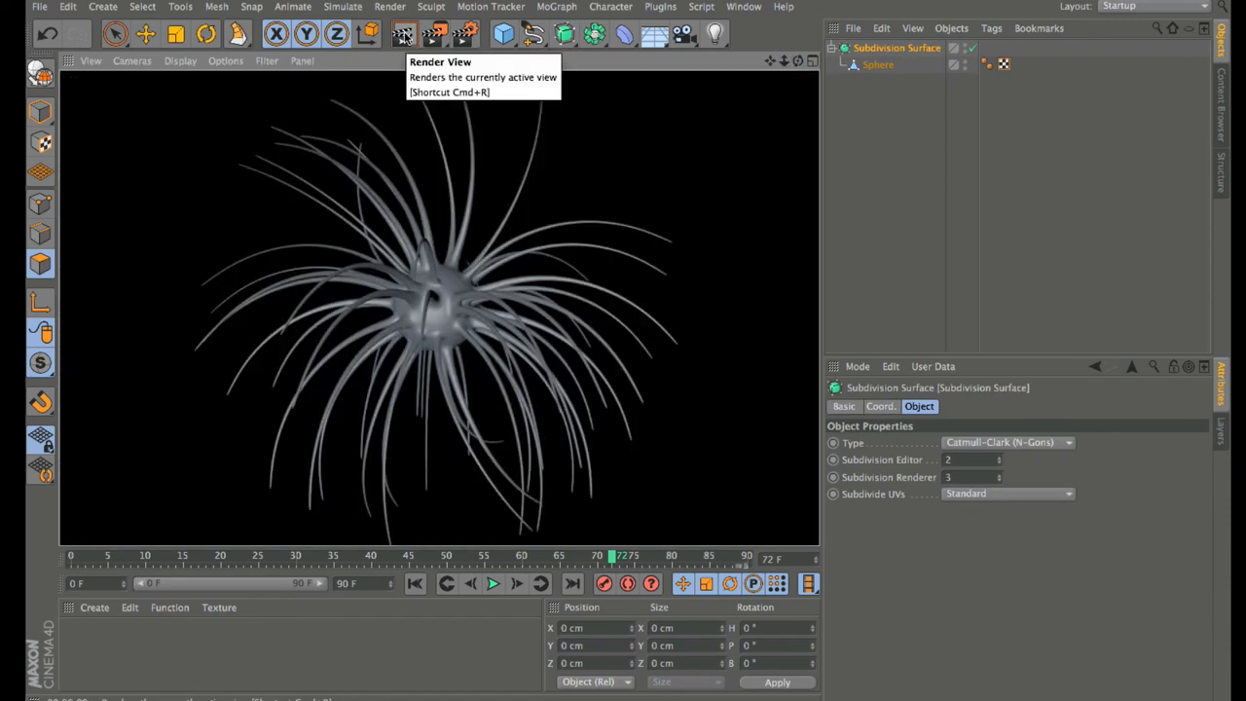
pyautogui.click(104, 609)
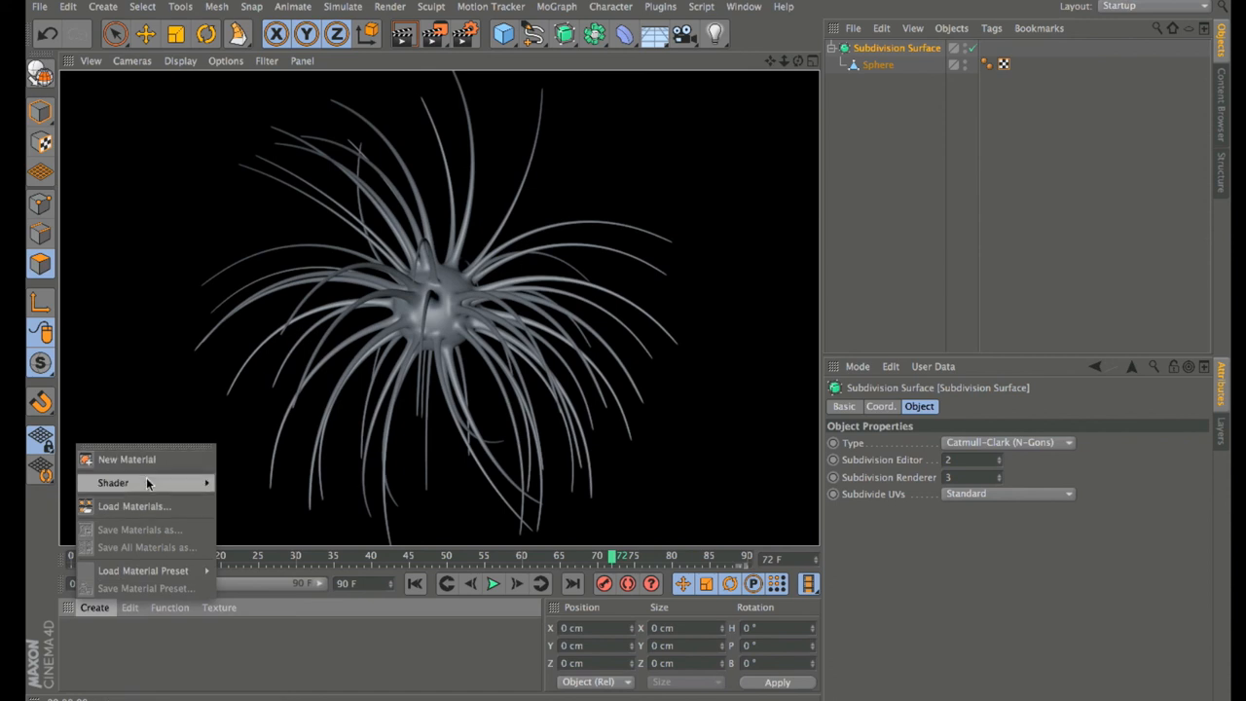
pyautogui.moveTo(146, 477)
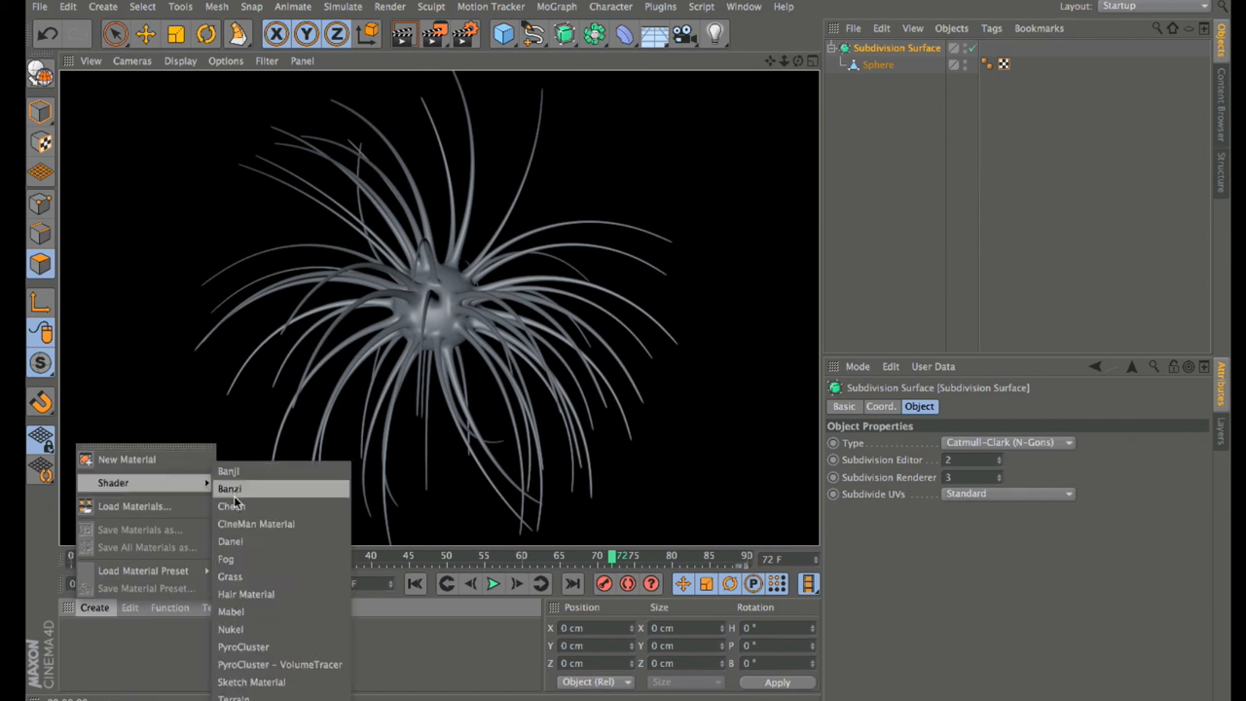
pyautogui.click(232, 506)
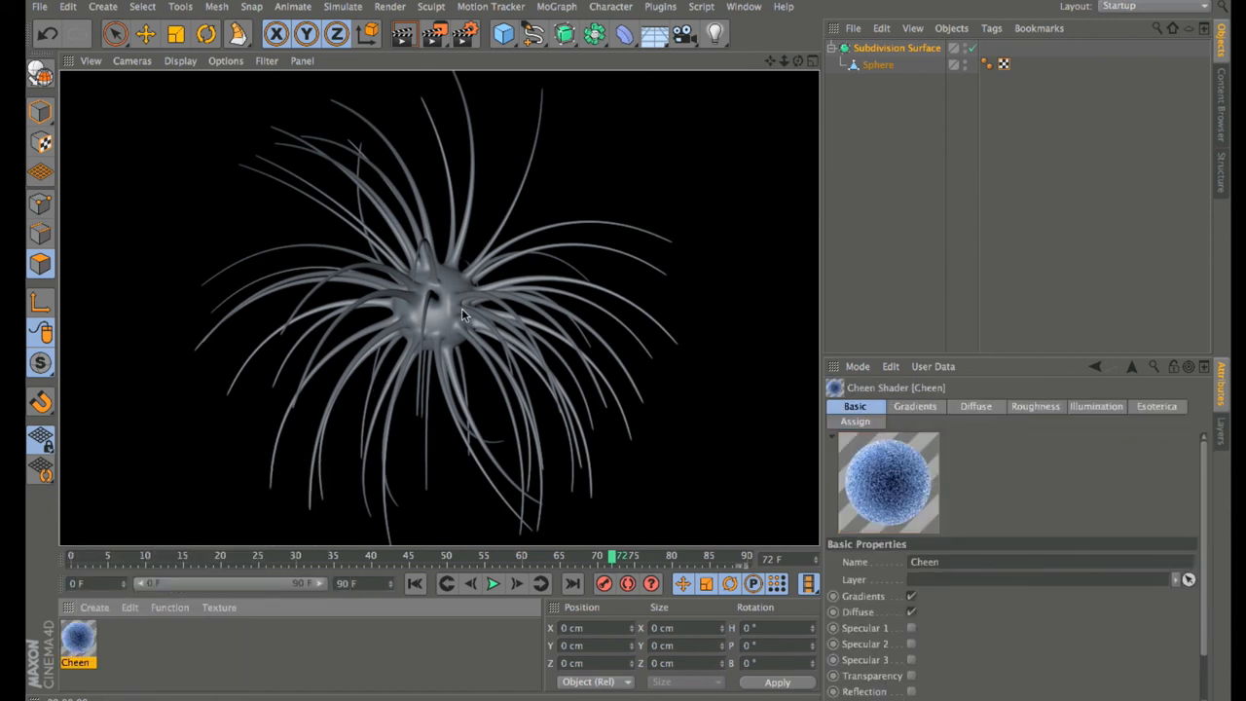
# Step: Apply the Cheen material to the creature and render it in fuzzy blue
pyautogui.moveTo(462, 309); pyautogui.dragTo(463, 310)
pyautogui.click(402, 34)
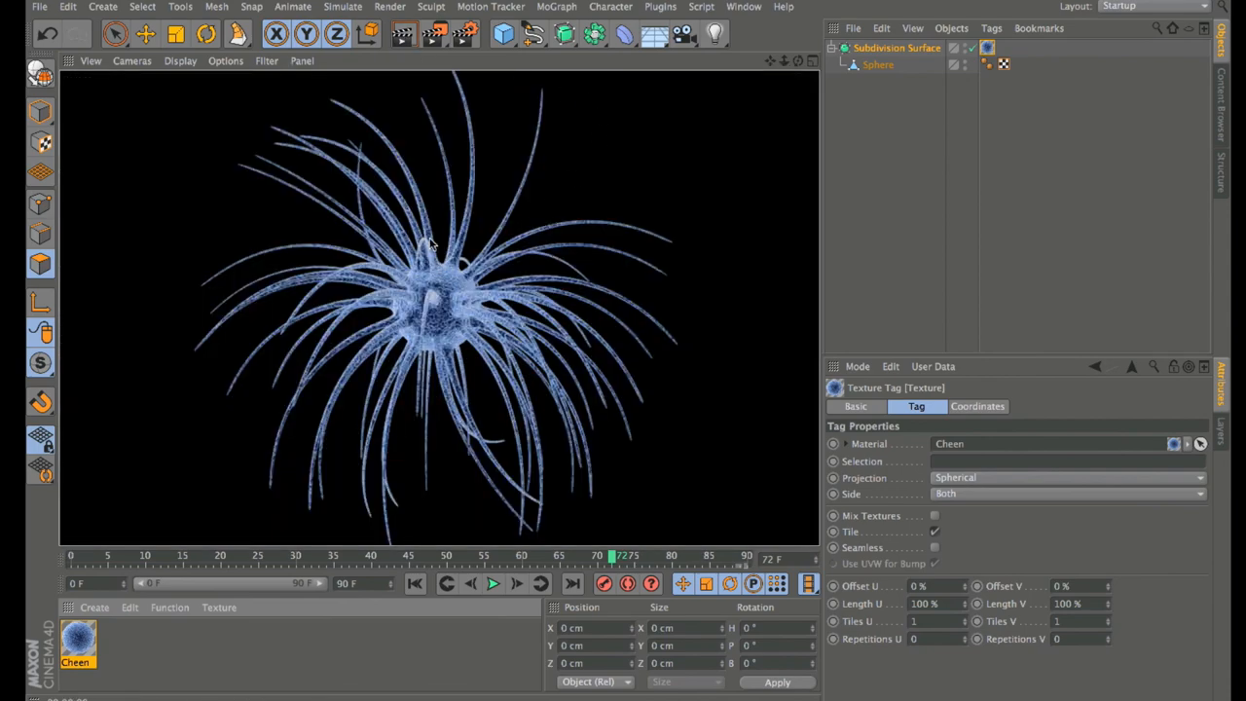
pyautogui.moveTo(799, 62)
pyautogui.mouseDown()
pyautogui.moveTo(696, 64)
pyautogui.moveTo(905, 61)
pyautogui.moveTo(832, 61)
pyautogui.mouseUp()
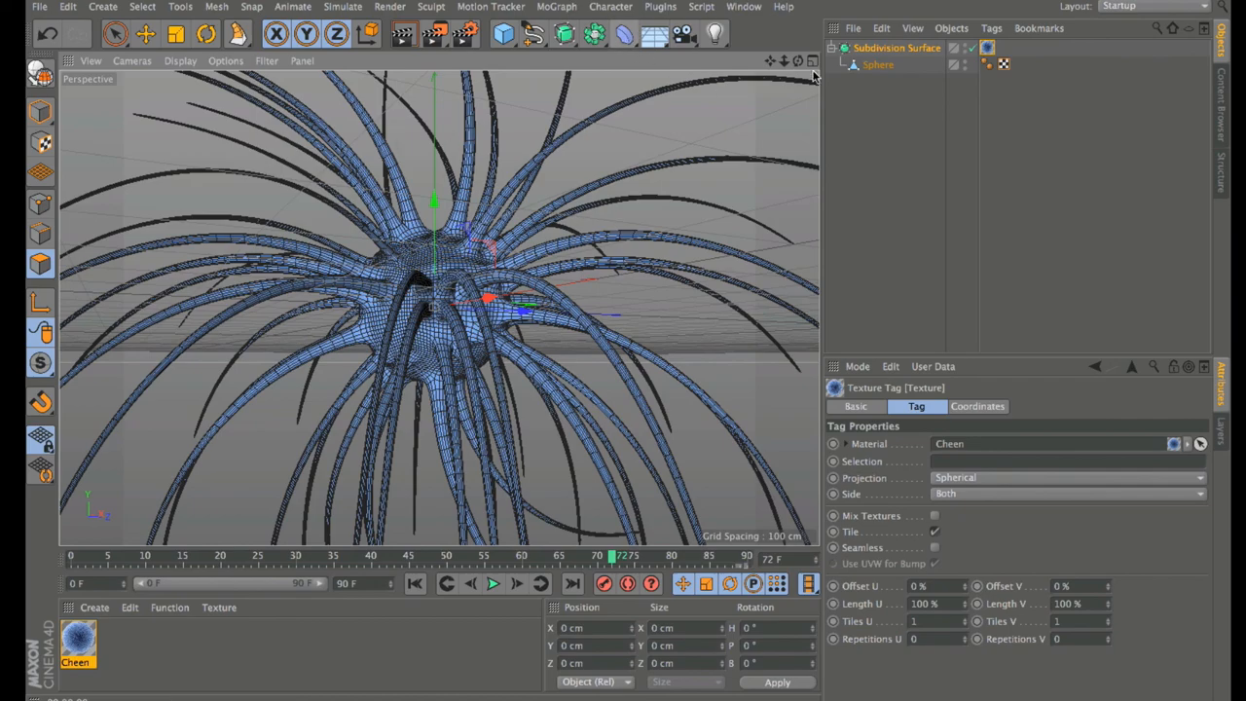
pyautogui.moveTo(799, 62); pyautogui.dragTo(623, 44)
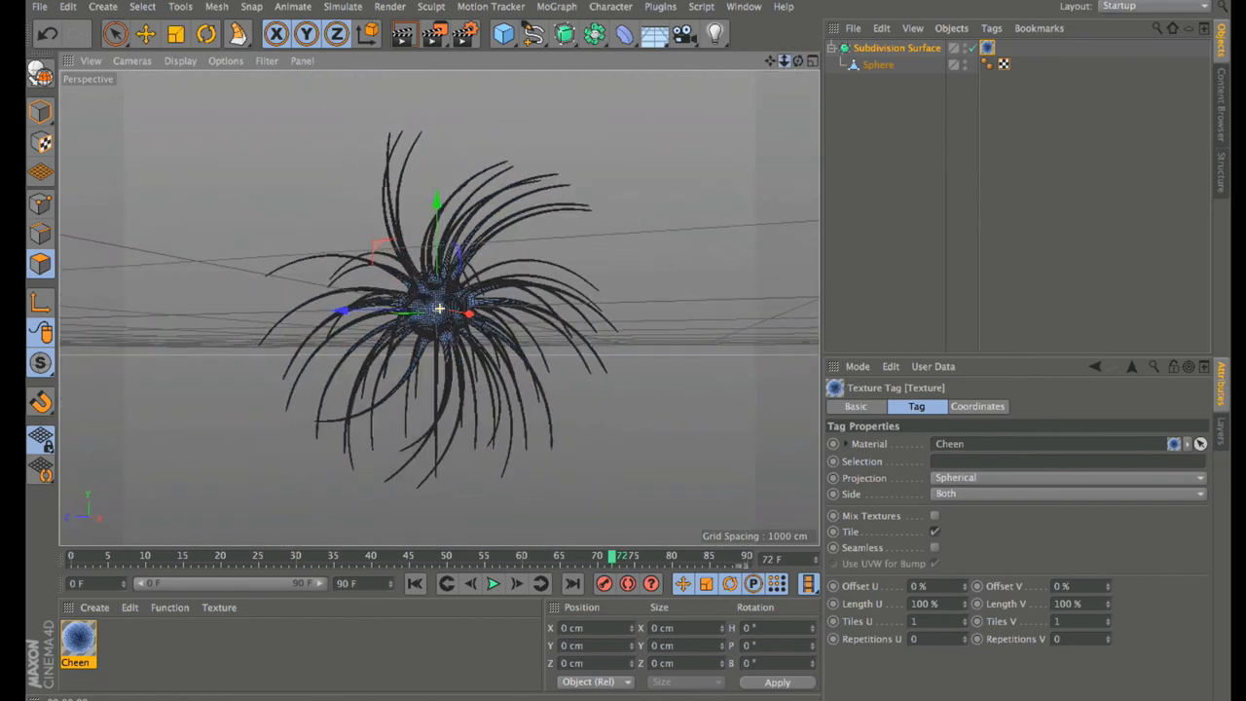